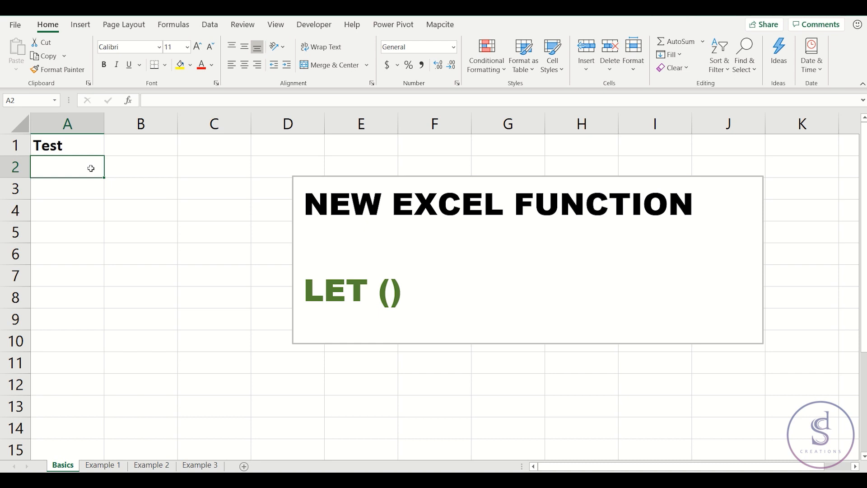
Step: Enter the formula =LET(x,10,x+x) in cell A2 of the Basics sheet
{"action": "type", "text": "="}
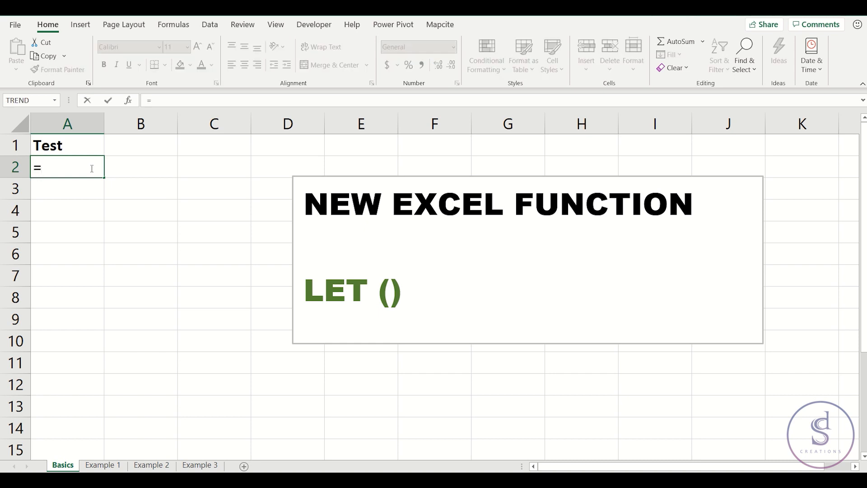
{"action": "type", "text": "LET"}
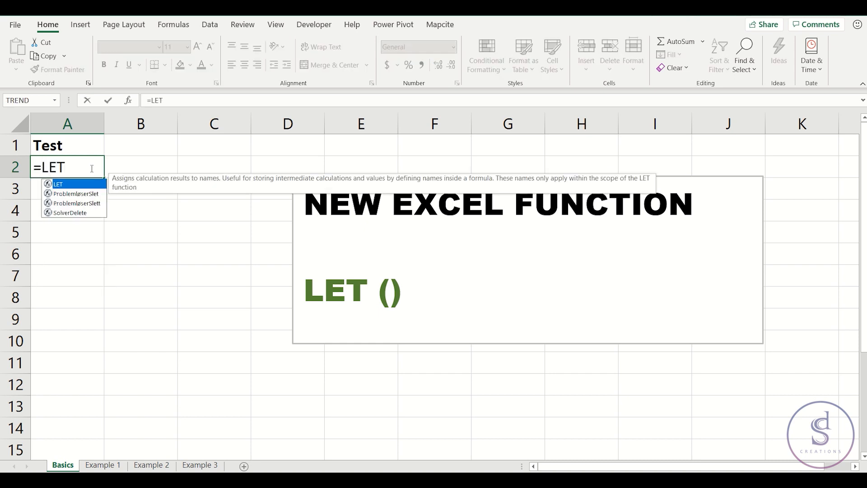
{"action": "type", "text": "(X"}
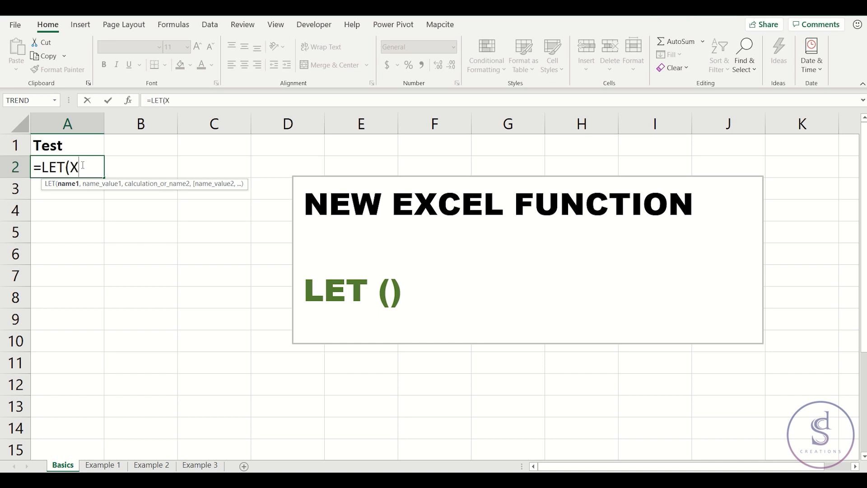
{"action": "key", "text": "BackSpace"}
{"action": "key", "text": "Caps_Lock"}
{"action": "type", "text": "x,"}
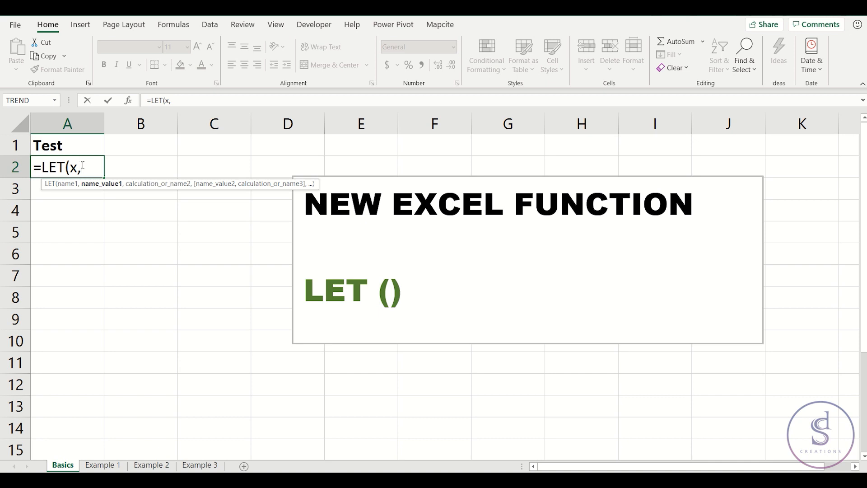
{"action": "type", "text": "10,"}
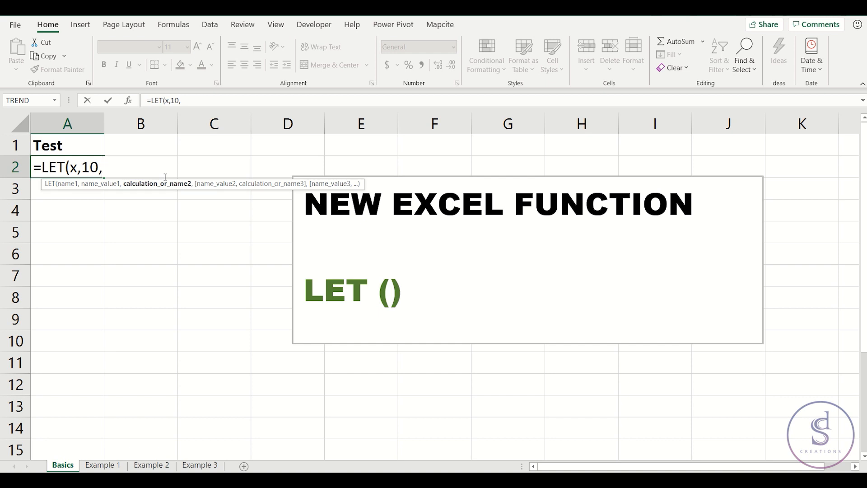
{"action": "type", "text": "x+x"}
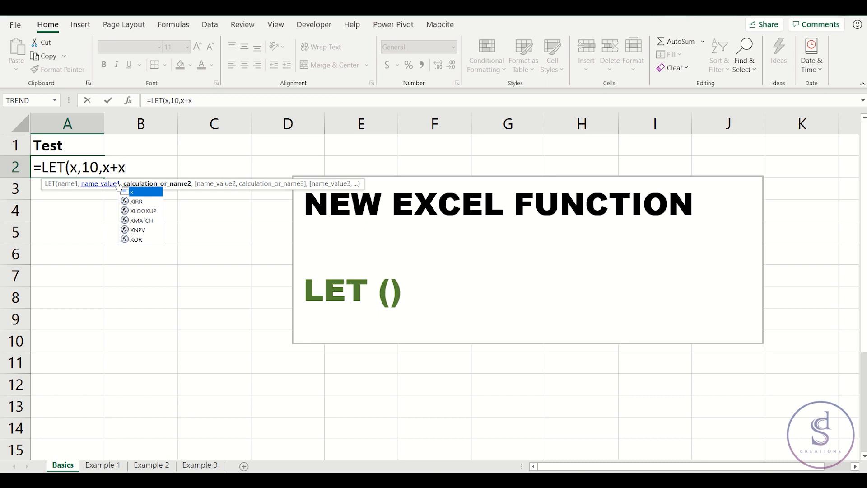
{"action": "type", "text": ")"}
{"action": "key", "text": "Return"}
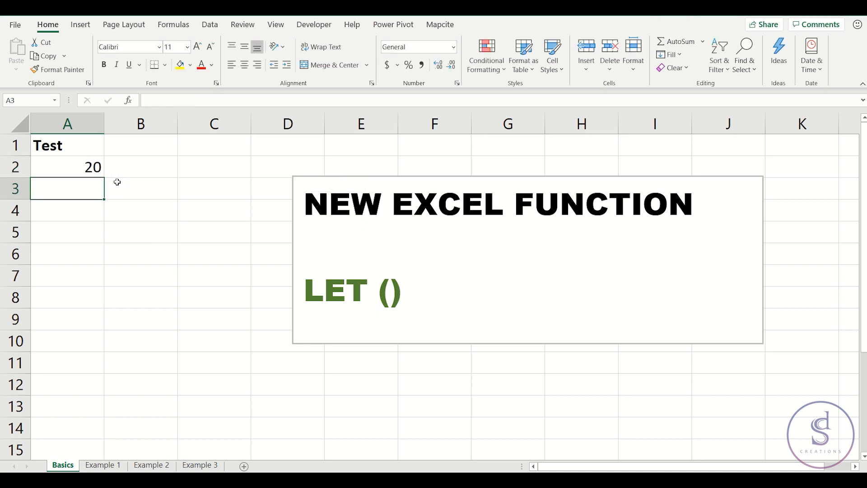
Step: Replace the constant 10 in A2's LET formula with a reference to cell A4
{"action": "left_click", "coordinate": [91, 166]}
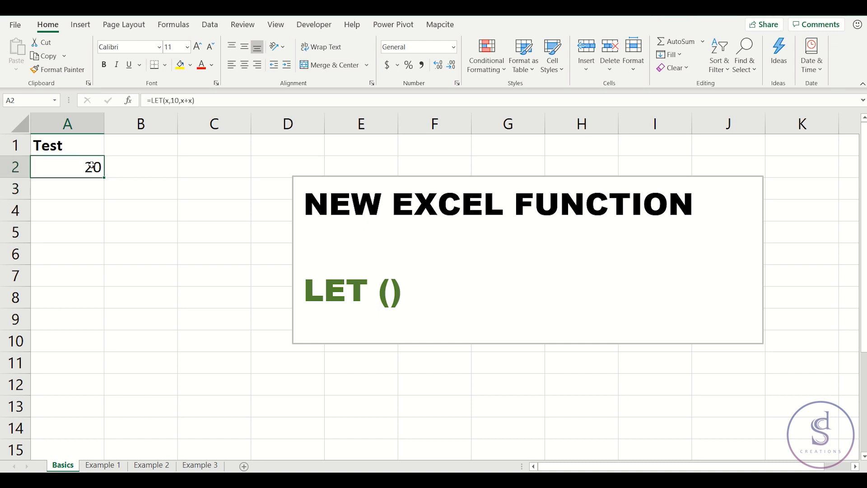
{"action": "double_click", "coordinate": [92, 166]}
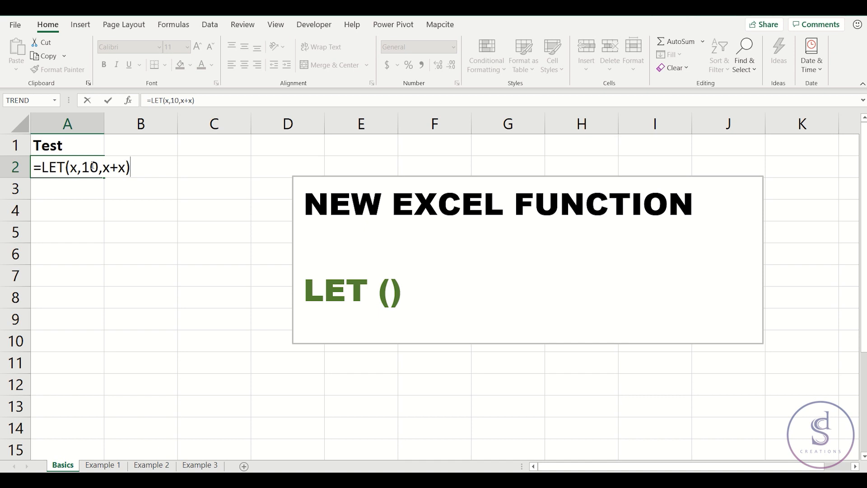
{"action": "key", "text": "Return"}
{"action": "left_click", "coordinate": [93, 167]}
{"action": "double_click", "coordinate": [92, 167]}
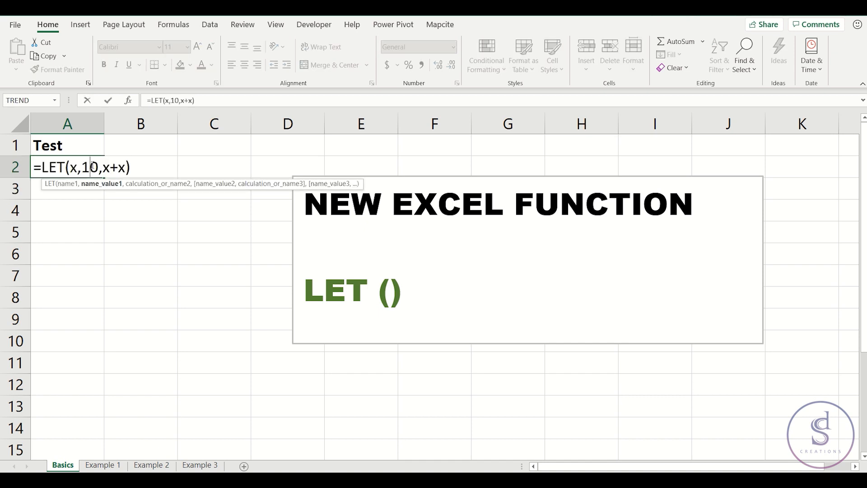
{"action": "double_click", "coordinate": [93, 166]}
{"action": "left_click", "coordinate": [70, 208]}
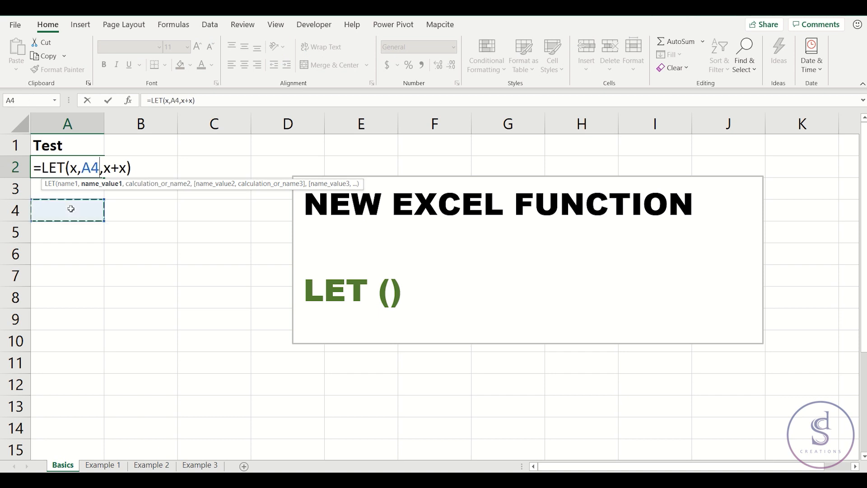
{"action": "key", "text": "Return"}
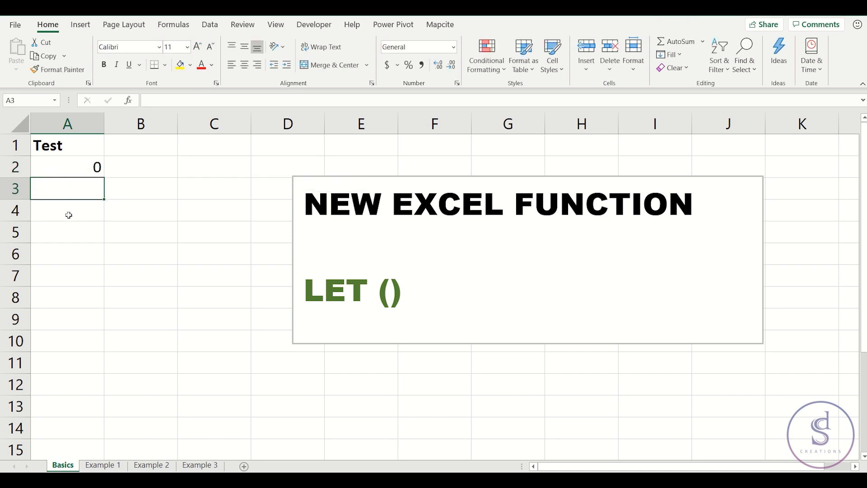
Step: Enter 20 in cell A4 and review the LET formula in A2 that refers to it
{"action": "left_click", "coordinate": [69, 215]}
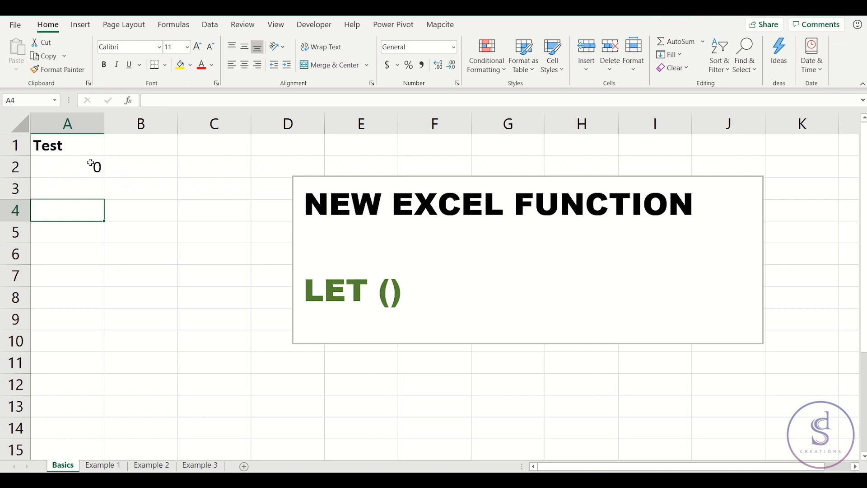
{"action": "type", "text": "20"}
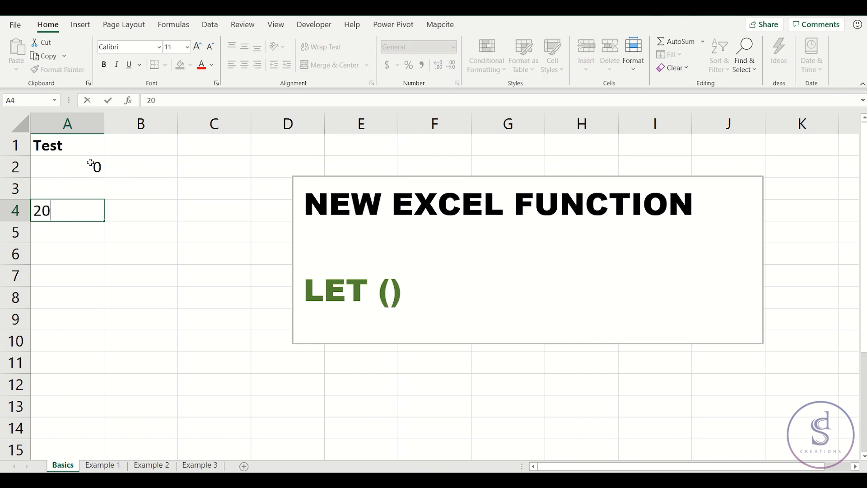
{"action": "key", "text": "Return"}
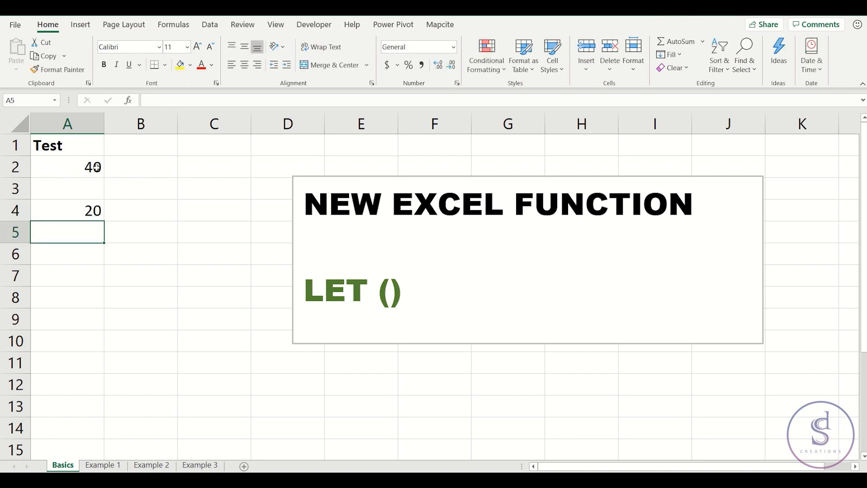
{"action": "left_click_drag", "start_coordinate": [94, 188], "coordinate": [94, 167]}
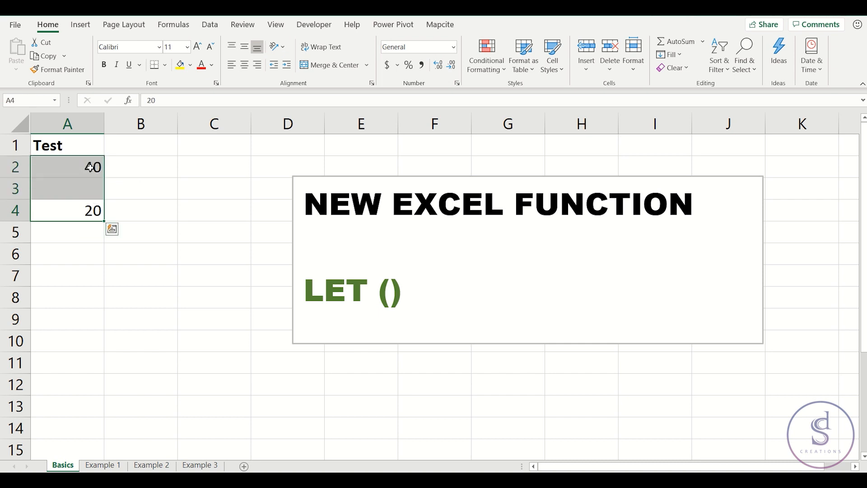
{"action": "double_click", "coordinate": [102, 168]}
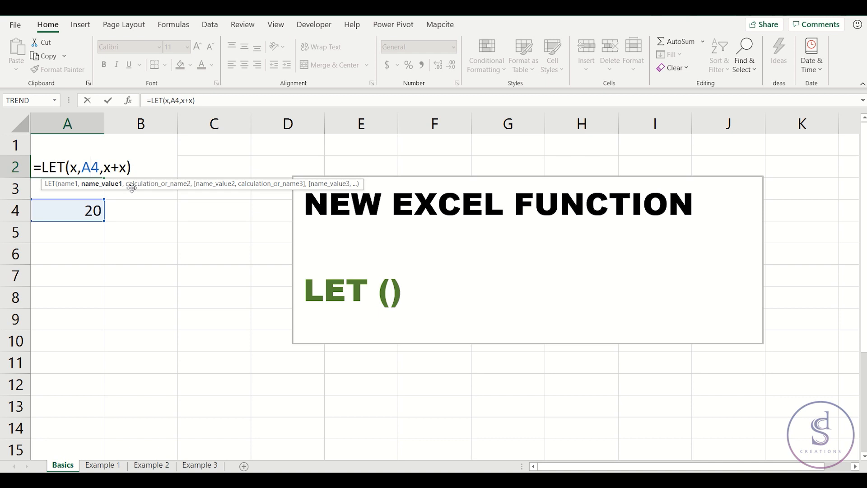
{"action": "key", "text": "ctrl+Return"}
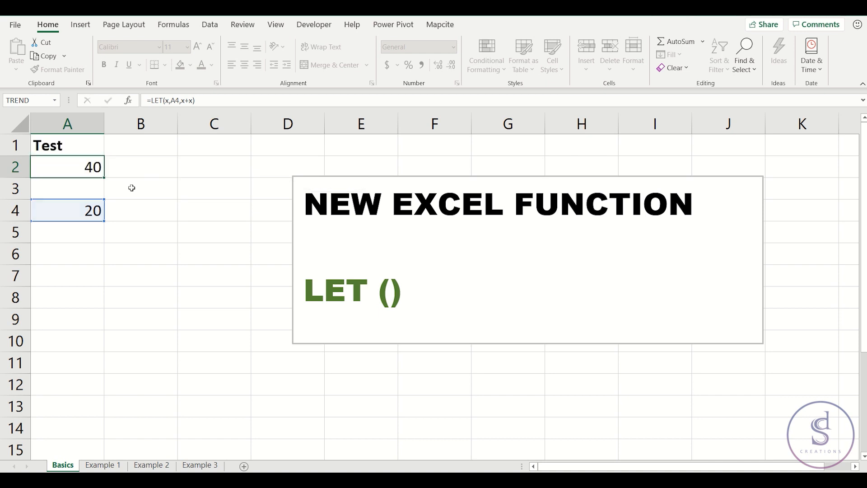
Step: On the Example 1 sheet, clear the Original and With LET department results in C4:D9
{"action": "left_click", "coordinate": [103, 465]}
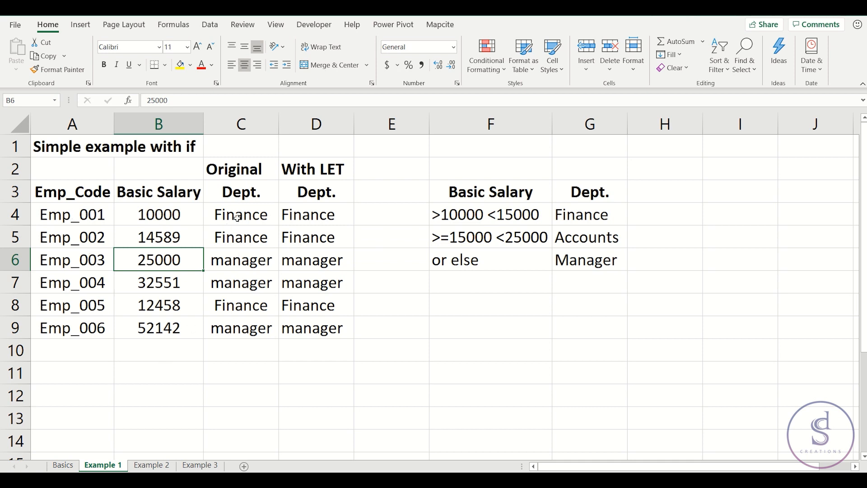
{"action": "left_click_drag", "start_coordinate": [235, 216], "coordinate": [336, 342]}
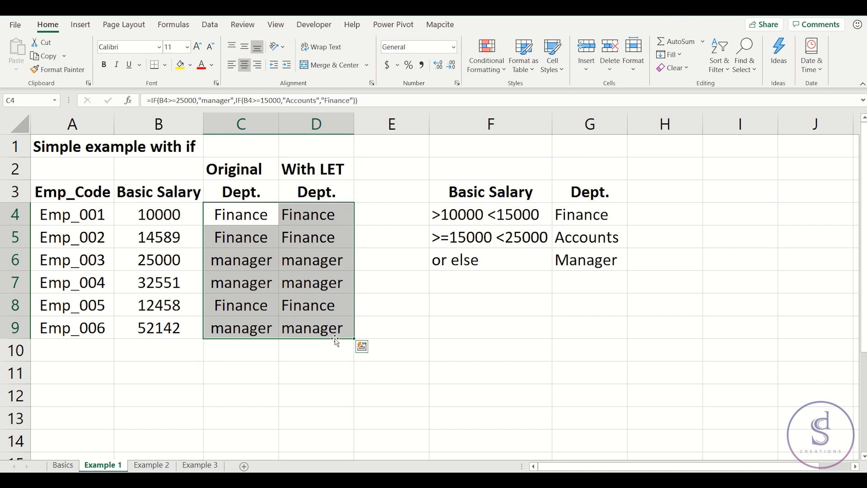
{"action": "key", "text": "Delete"}
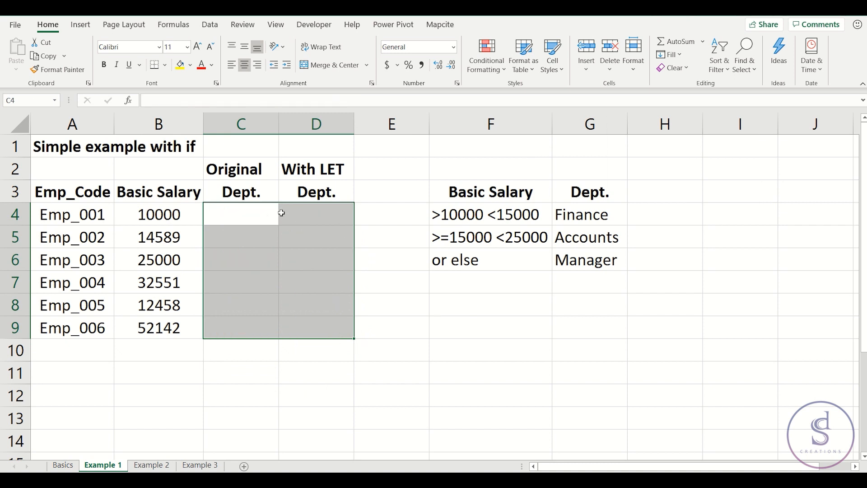
Step: Begin an IF formula in C4 that tests B4>=25000 and returns "Manager" when true
{"action": "left_click", "coordinate": [268, 213]}
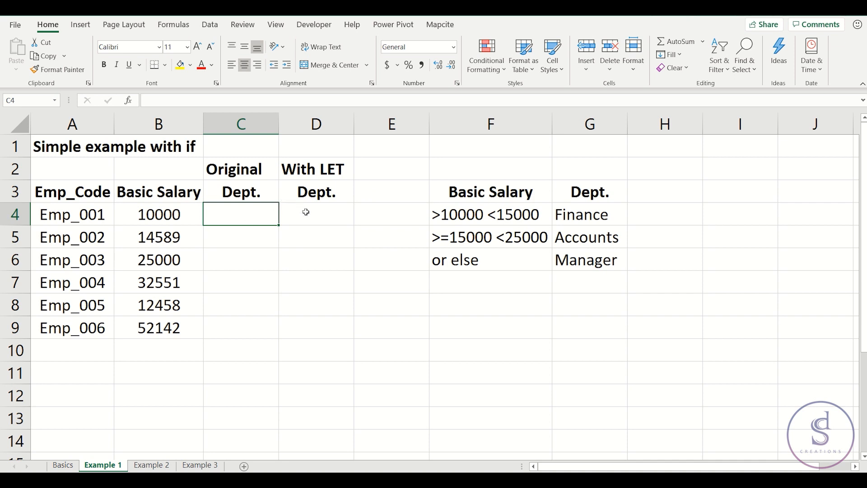
{"action": "type", "text": "=if"}
{"action": "key", "text": "Tab"}
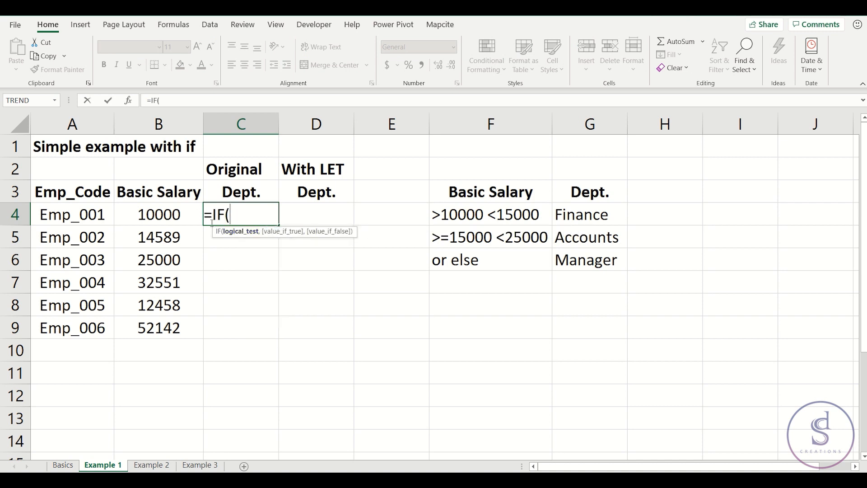
{"action": "left_click", "coordinate": [181, 211]}
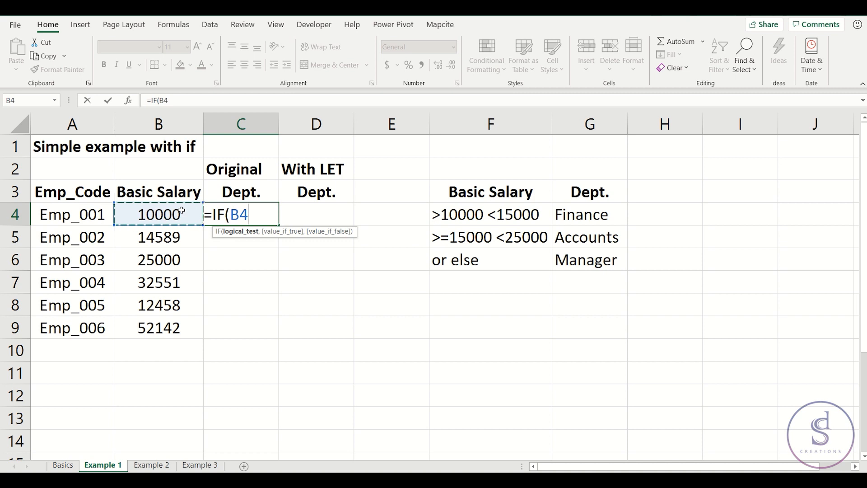
{"action": "type", "text": ">"}
{"action": "type", "text": "25000"}
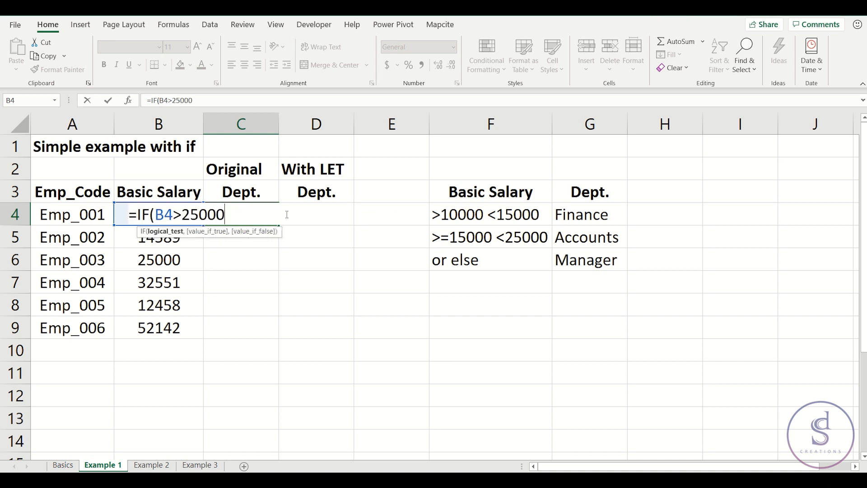
{"action": "type", "text": ","}
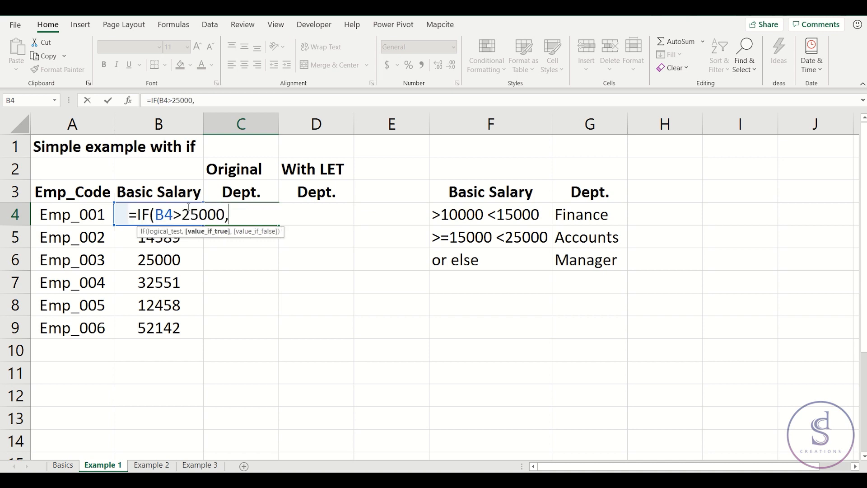
{"action": "left_click", "coordinate": [184, 215]}
{"action": "type", "text": "="}
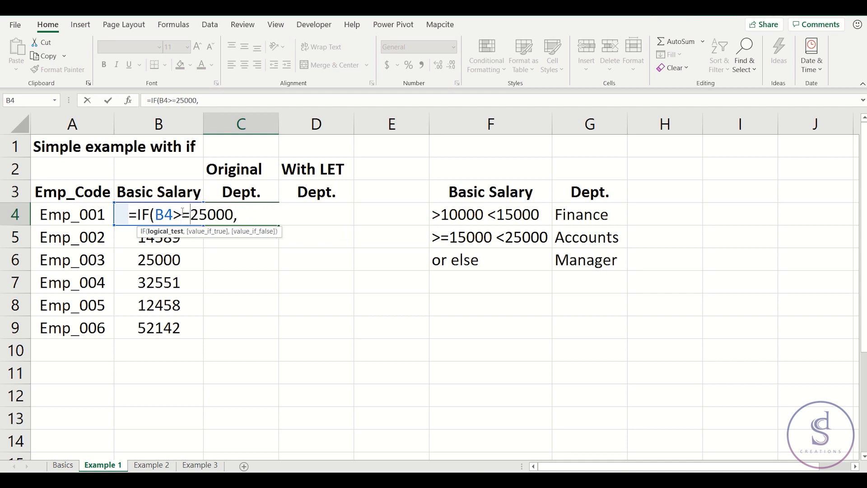
{"action": "left_click", "coordinate": [255, 215]}
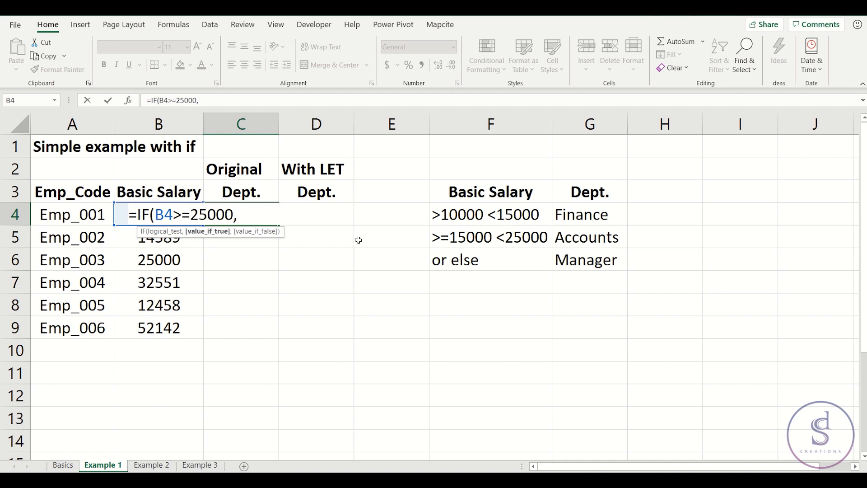
{"action": "type", "text": "\"Manager"}
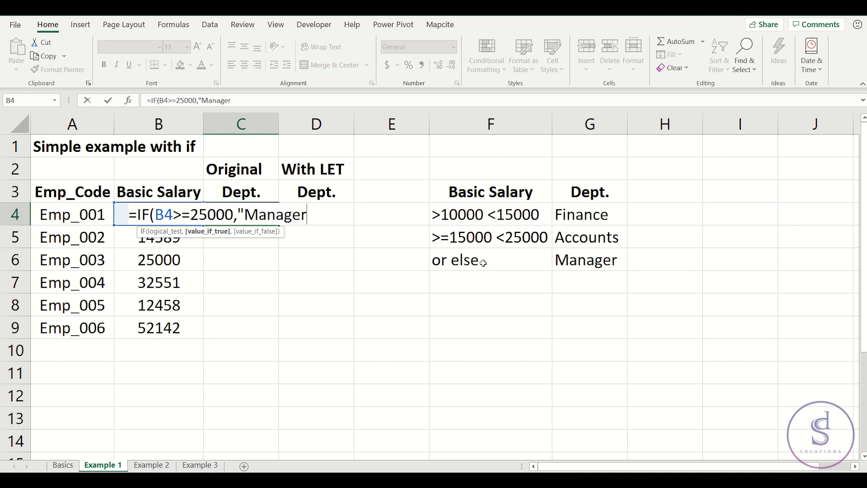
{"action": "type", "text": "\","}
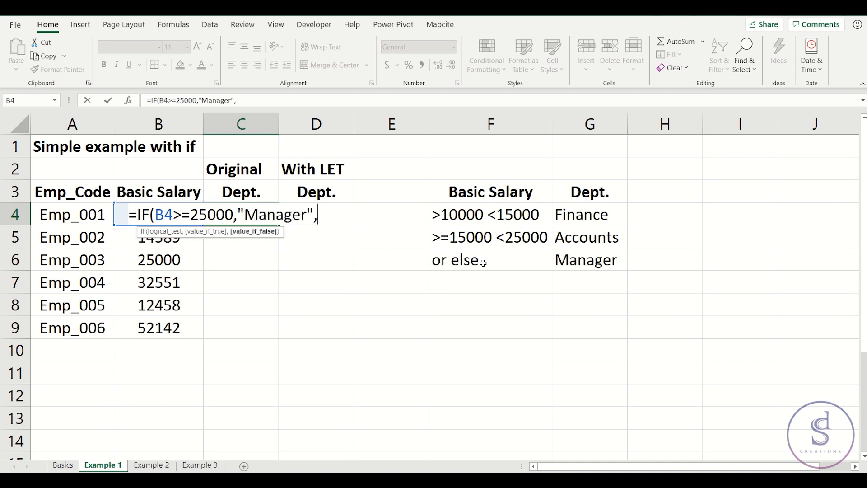
Step: Nest a second IF in C4's formula as the false value, testing B4>=15000 and returning "Accounts" when true
{"action": "type", "text": "if"}
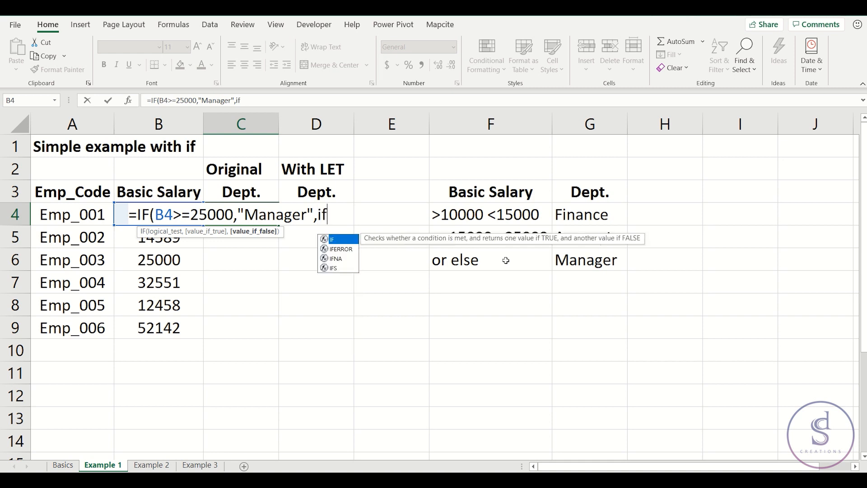
{"action": "key", "text": "Tab"}
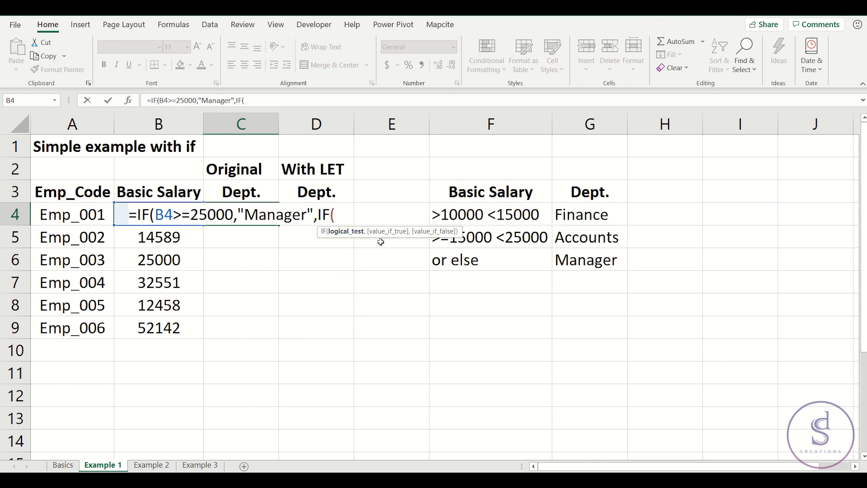
{"action": "type", "text": "b4"}
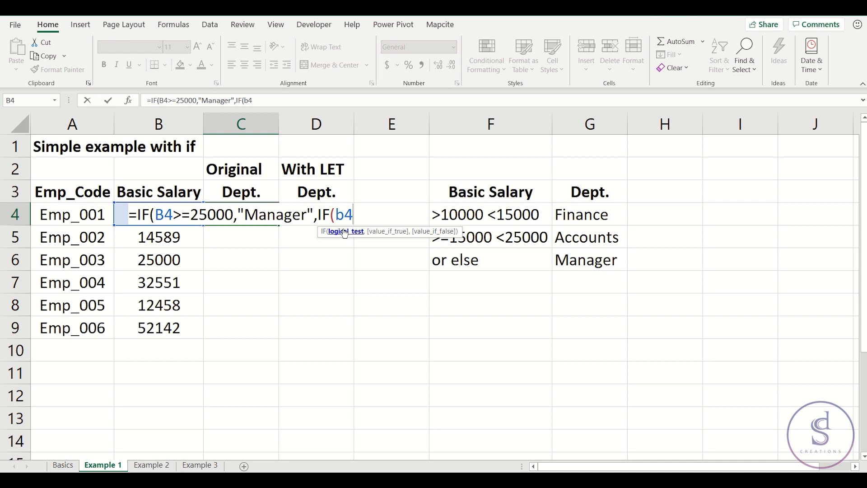
{"action": "type", "text": ">=15000,"}
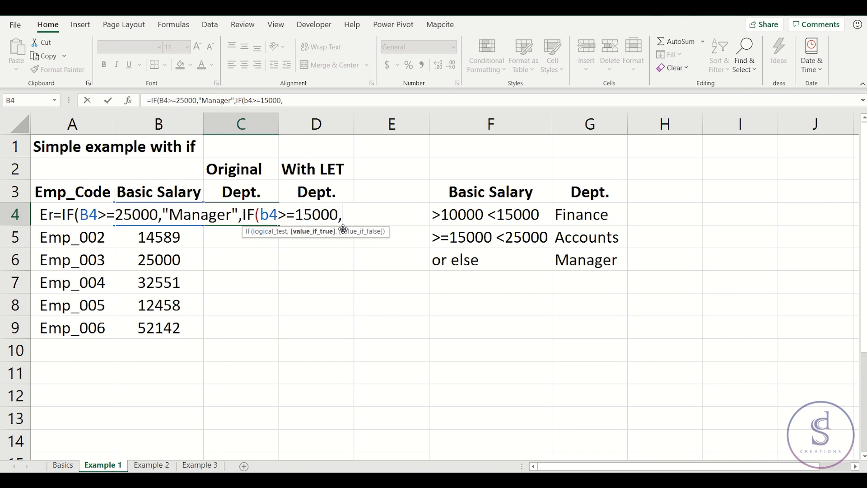
{"action": "type", "text": "\"Accounts\","}
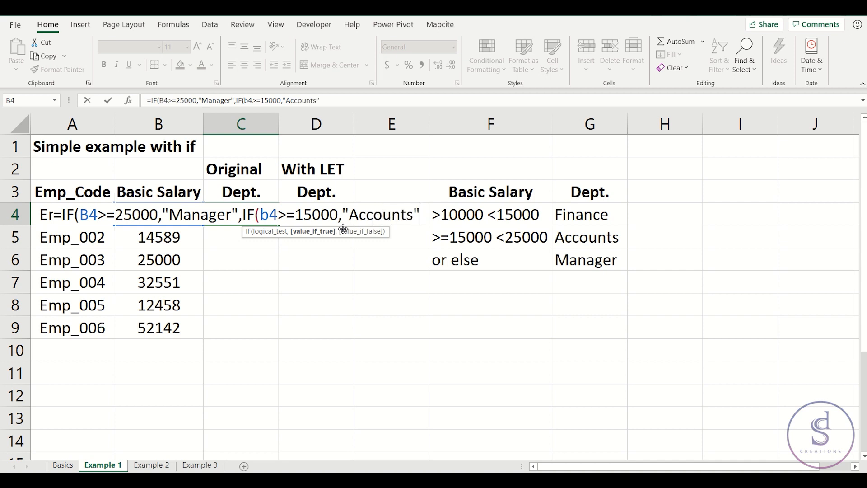
Step: Complete C4's nested IF with "Finance" as the final false value and fill the formula down to C9
{"action": "type", "text": "\"Finan"}
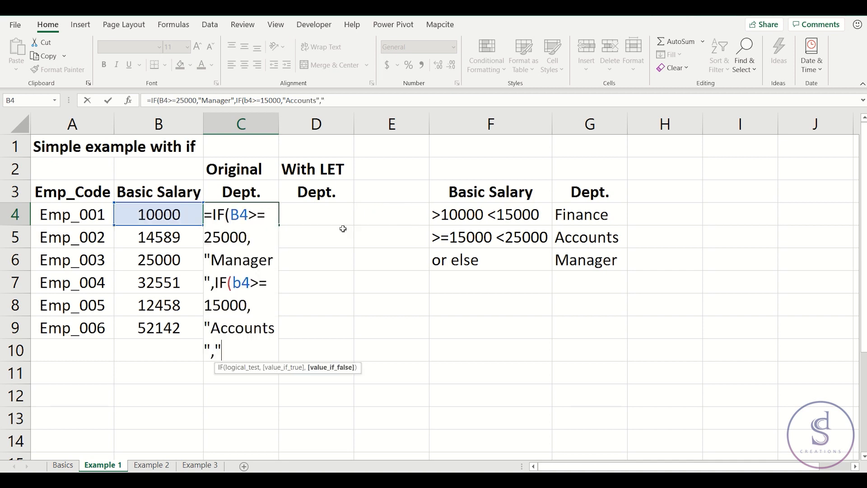
{"action": "type", "text": "ce"}
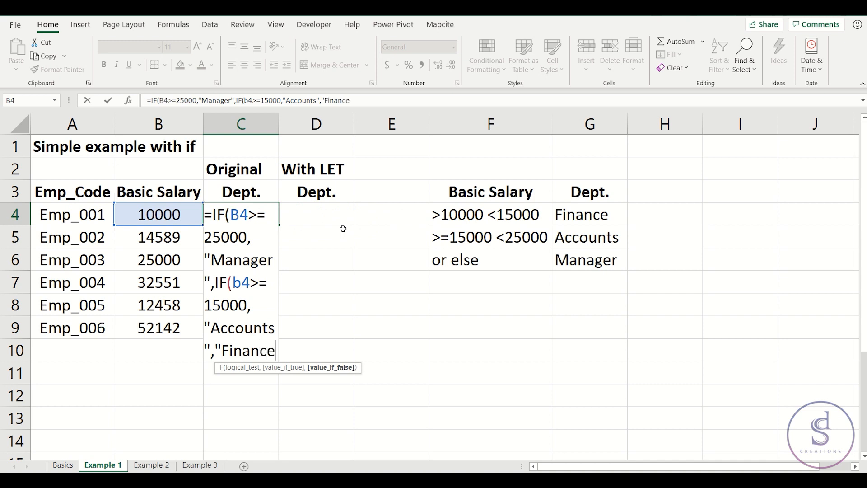
{"action": "type", "text": "\""}
{"action": "type", "text": "))"}
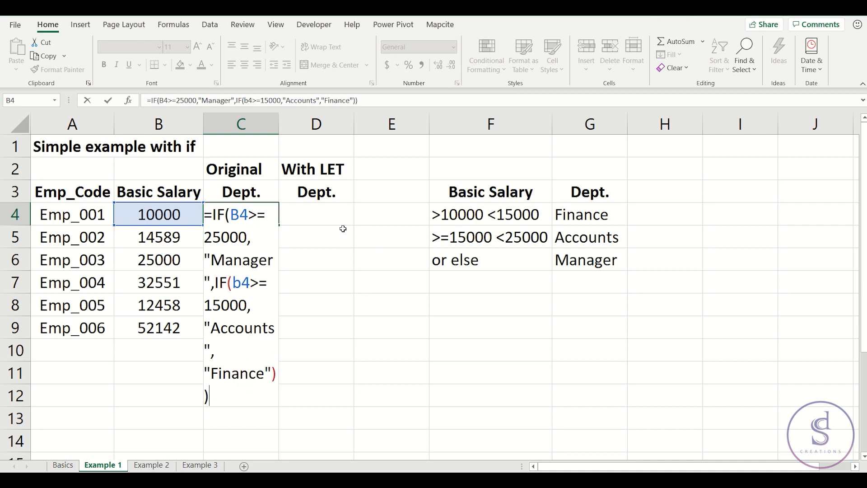
{"action": "key", "text": "Return"}
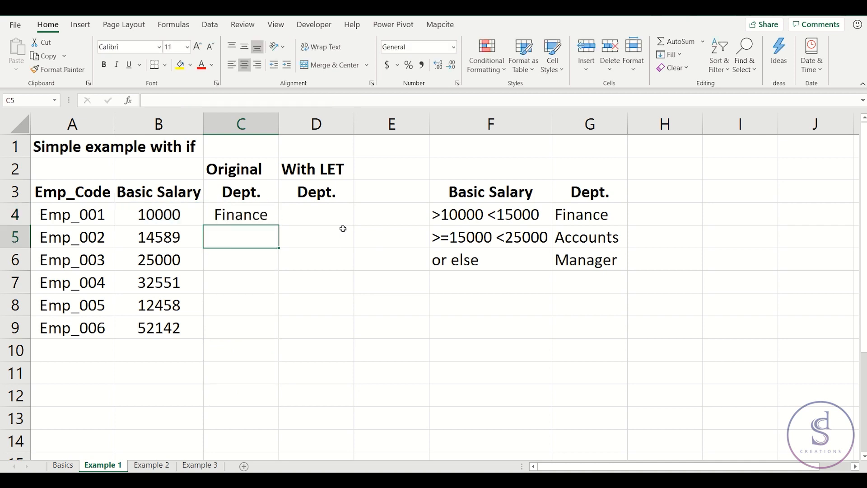
{"action": "left_click", "coordinate": [259, 210]}
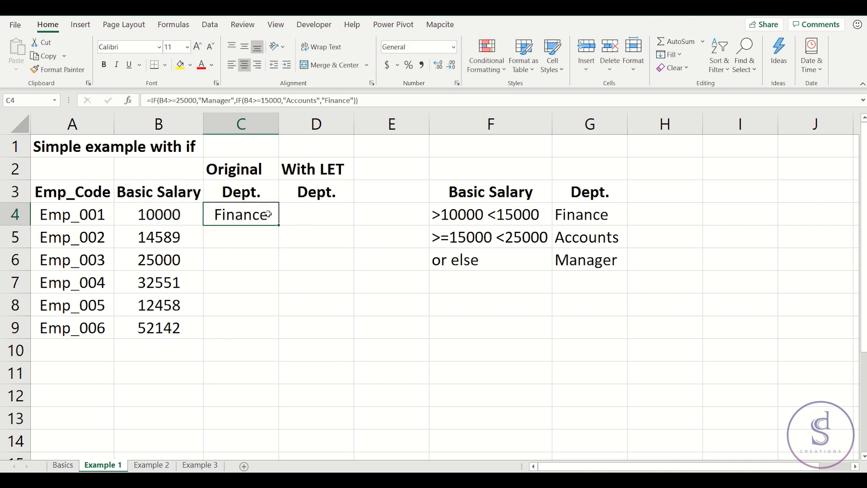
{"action": "left_click_drag", "start_coordinate": [276, 288], "coordinate": [278, 335]}
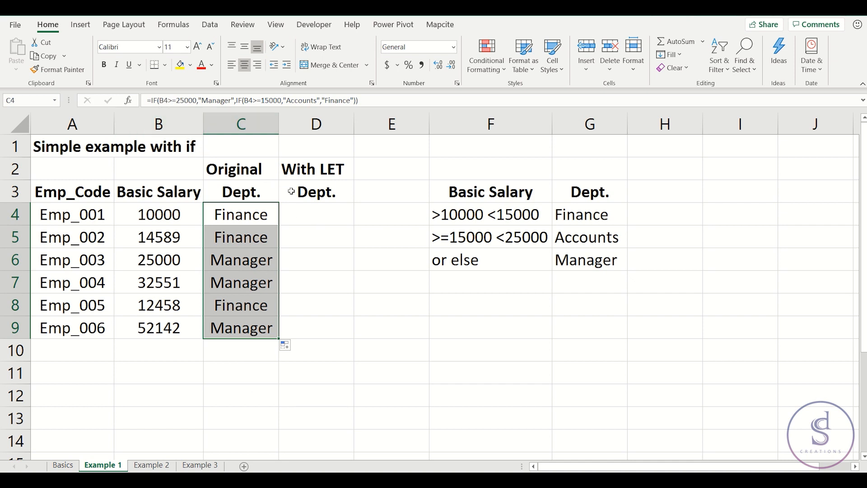
{"action": "left_click", "coordinate": [308, 216]}
{"action": "type", "text": "=let"}
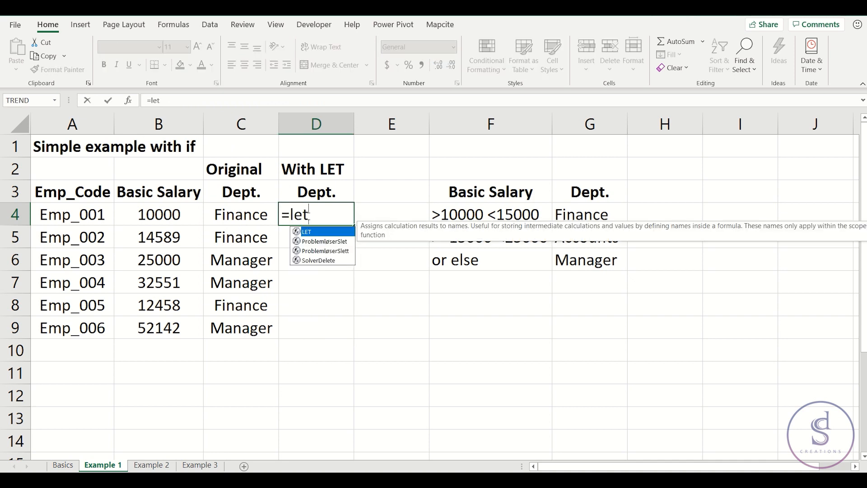
{"action": "key", "text": "Tab"}
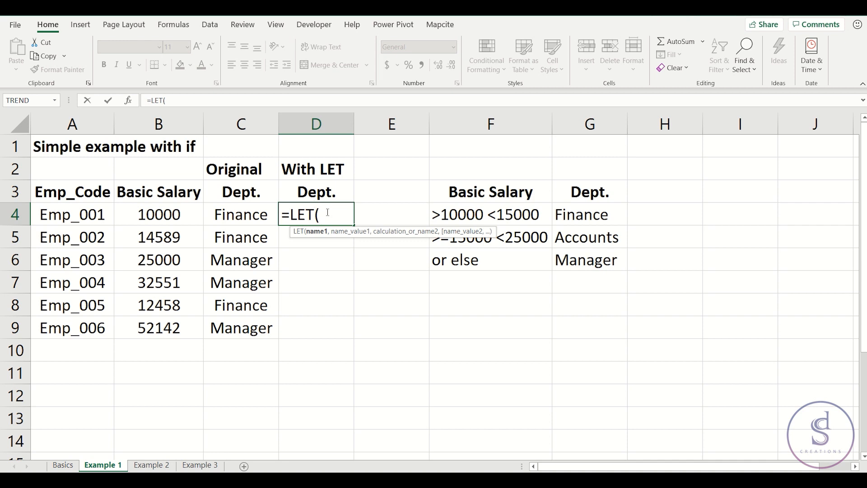
{"action": "type", "text": "x,b4"}
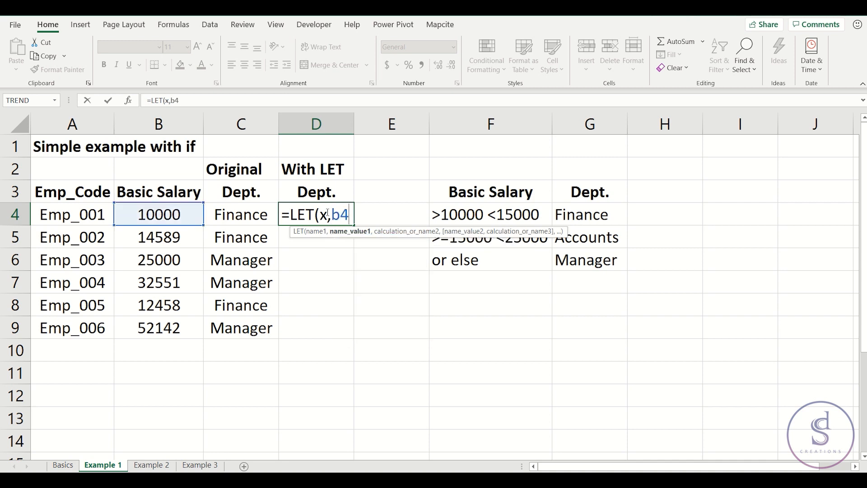
{"action": "type", "text": ","}
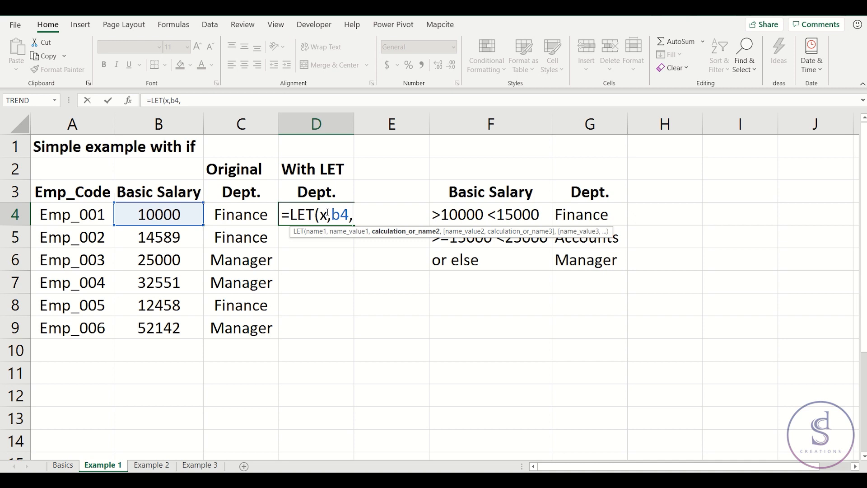
{"action": "key", "text": "Escape"}
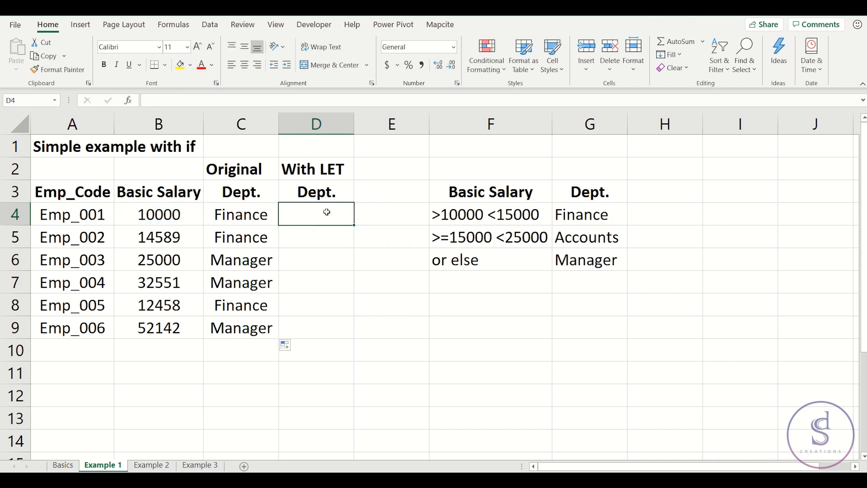
Step: Copy the full text of the nested IF formula in C4 without changing the cell
{"action": "left_click", "coordinate": [257, 217]}
{"action": "left_click_drag", "start_coordinate": [369, 101], "coordinate": [73, 103]}
{"action": "key", "text": "ctrl+c"}
{"action": "key", "text": "Escape"}
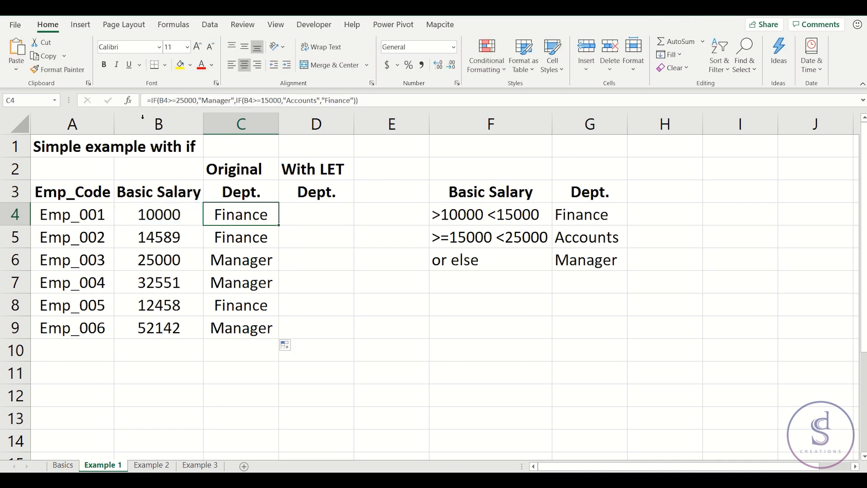
Step: Begin a LET formula in D4 that defines x as B4, and paste the copied IF formula as its calculation
{"action": "left_click", "coordinate": [308, 219]}
{"action": "type", "text": "=let"}
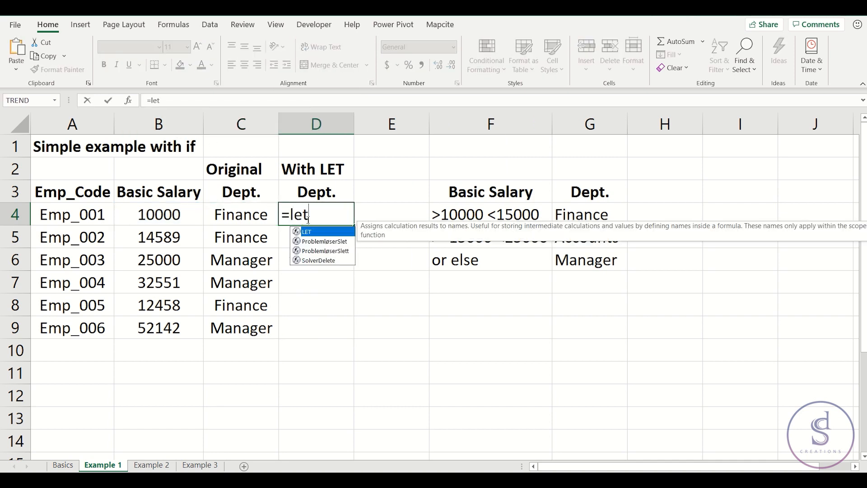
{"action": "key", "text": "Tab"}
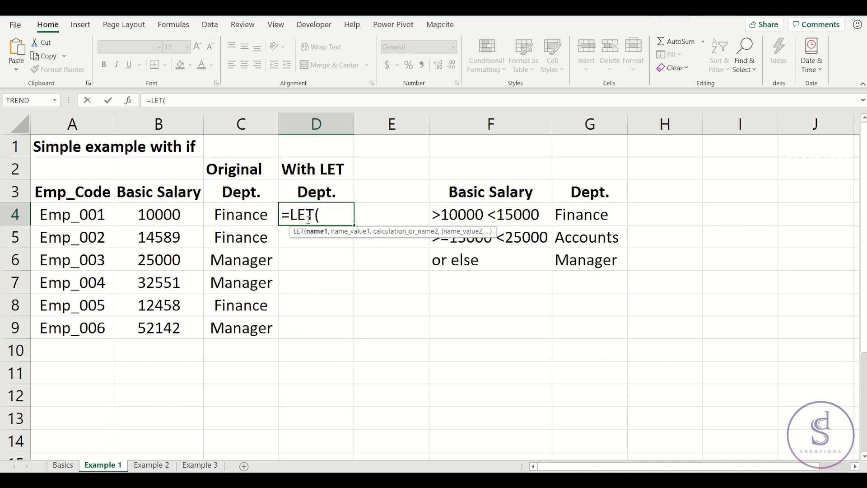
{"action": "type", "text": "x,b"}
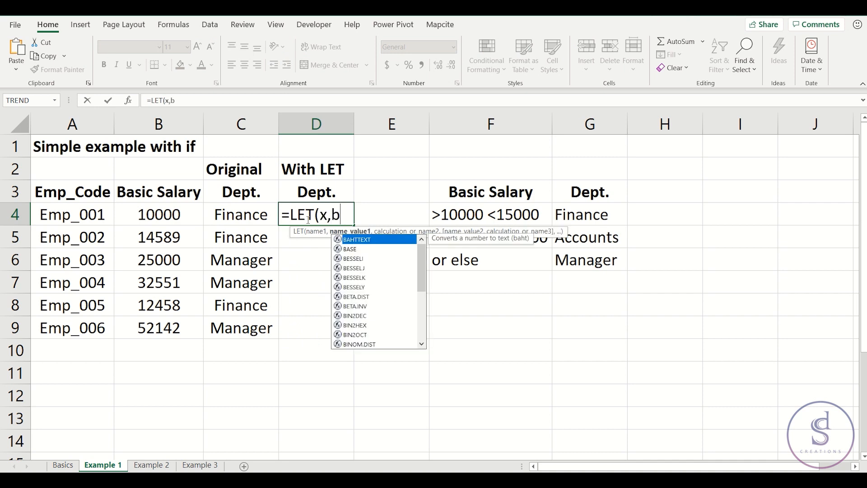
{"action": "type", "text": "4,"}
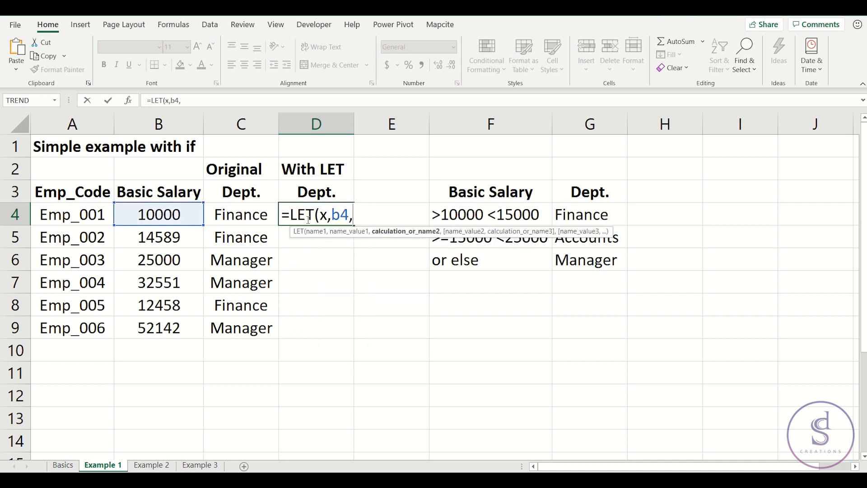
{"action": "key", "text": "ctrl+v"}
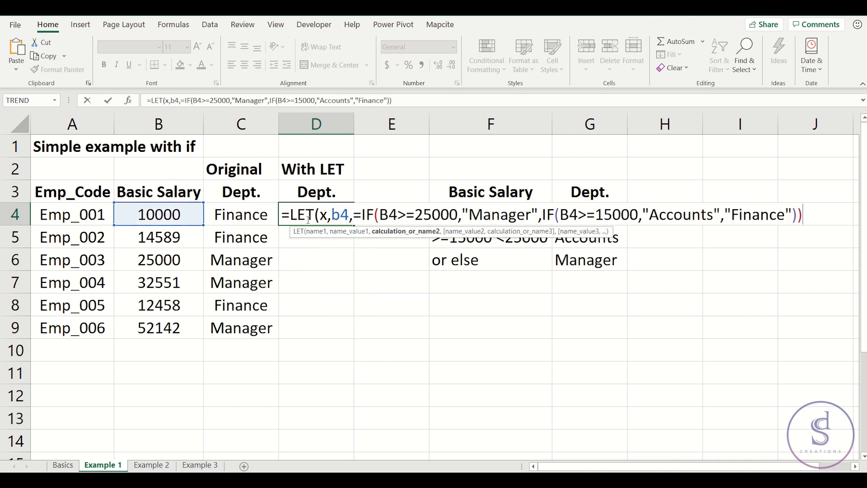
Step: Remove the extra equals sign before the pasted IF and replace B4 with x in both of its logical tests
{"action": "left_click", "coordinate": [361, 214]}
{"action": "key", "text": "BackSpace"}
{"action": "double_click", "coordinate": [384, 214]}
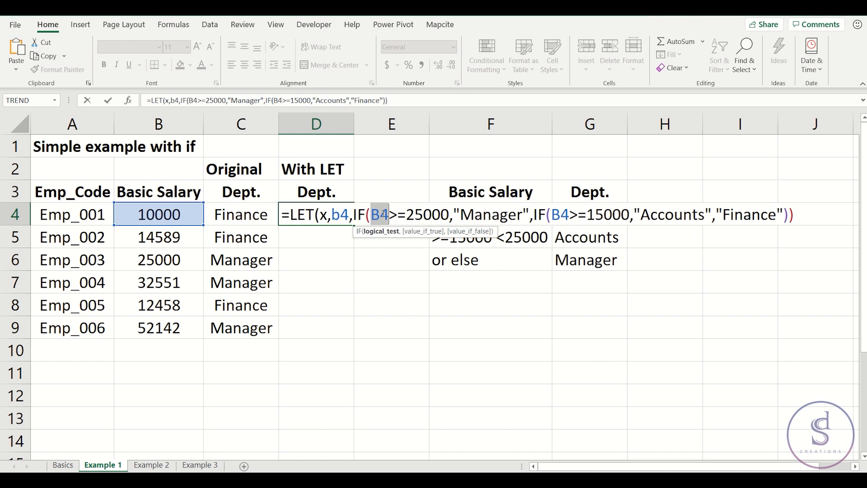
{"action": "type", "text": "x"}
{"action": "double_click", "coordinate": [550, 214]}
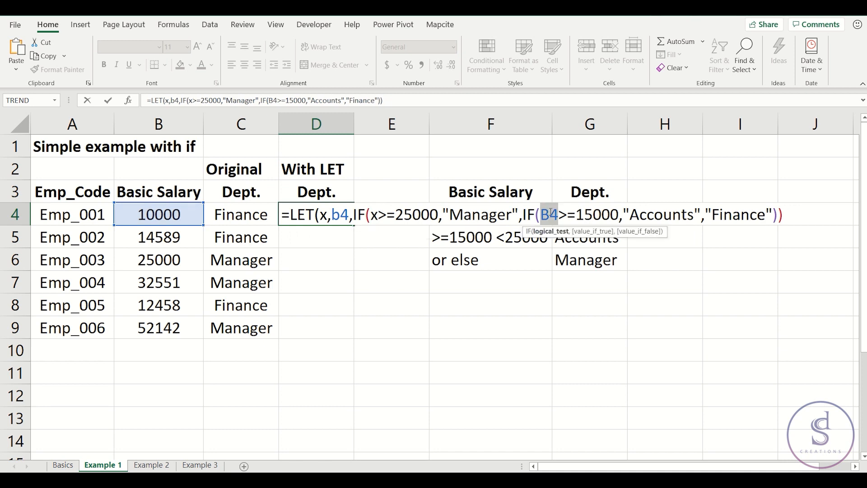
{"action": "type", "text": "x"}
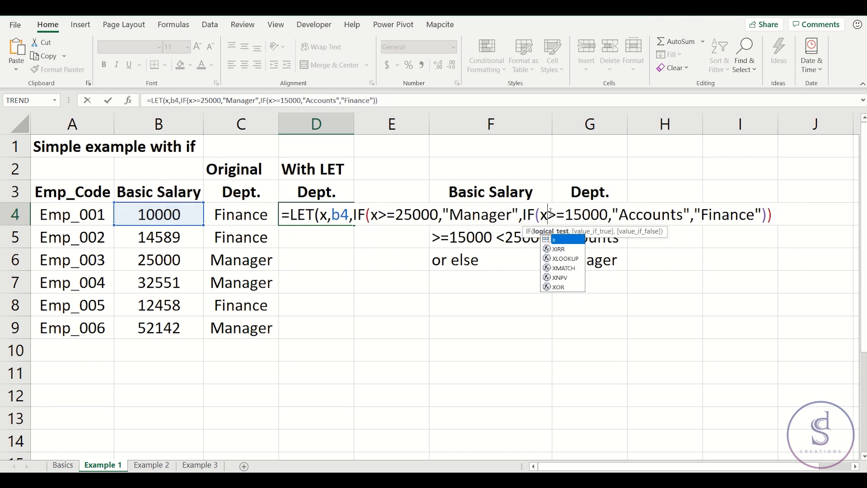
Step: Close the LET formula in D4 with its missing parenthesis and fill it down to D9
{"action": "left_click", "coordinate": [785, 217]}
{"action": "type", "text": ")"}
{"action": "key", "text": "Return"}
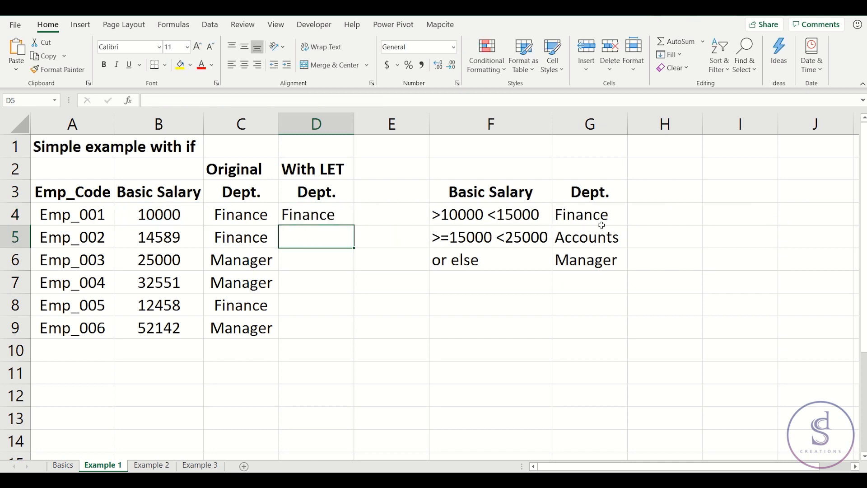
{"action": "left_click", "coordinate": [321, 216]}
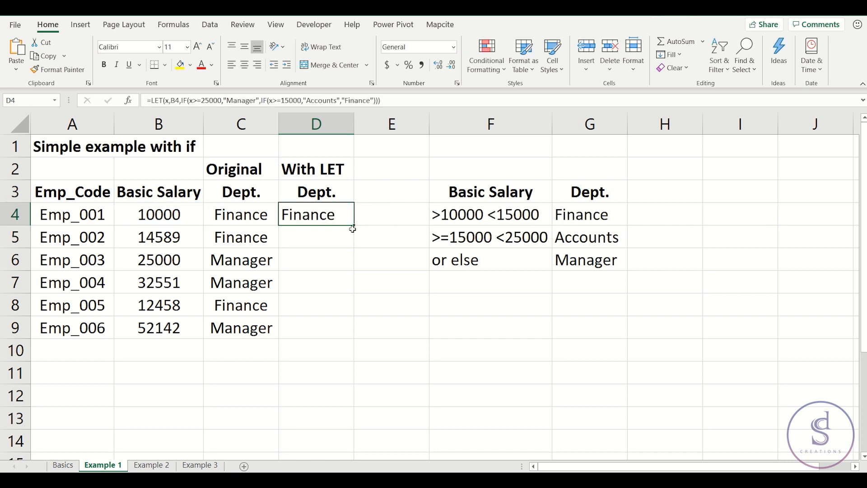
{"action": "left_click_drag", "start_coordinate": [355, 227], "coordinate": [353, 333]}
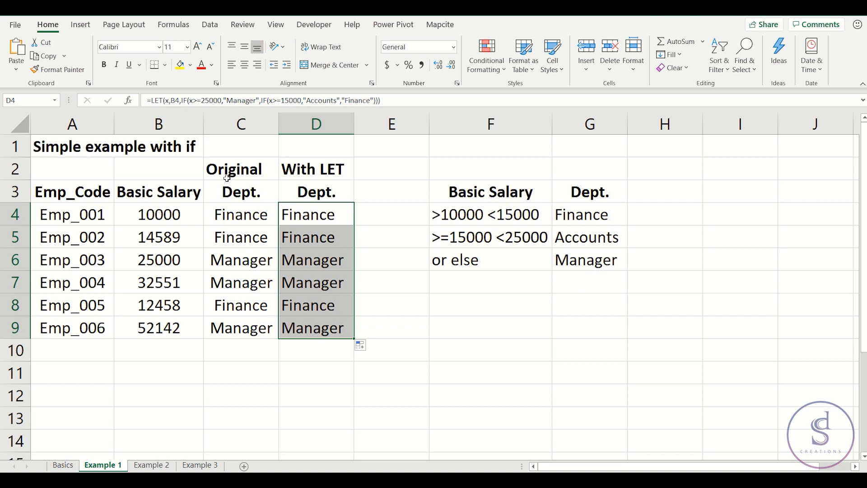
Step: Review the original nested IF formula in C4 and its repeated B4 references, leaving it unchanged
{"action": "left_click", "coordinate": [257, 206]}
{"action": "double_click", "coordinate": [257, 206]}
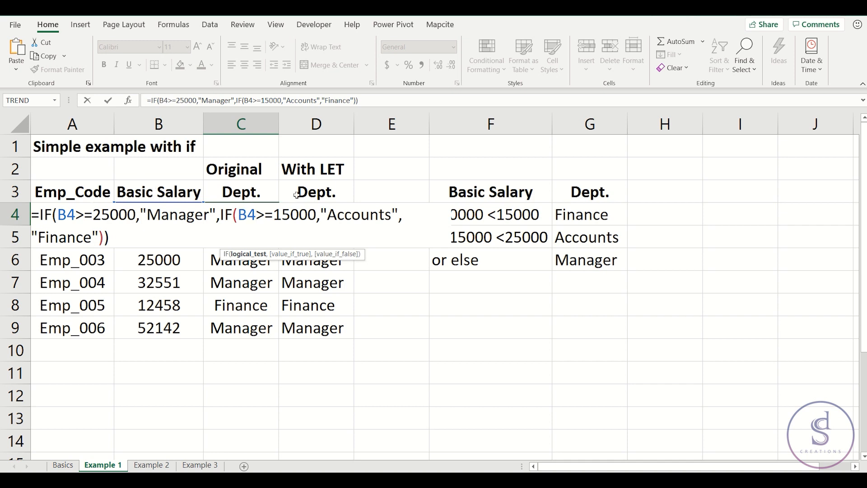
{"action": "key", "text": "Escape"}
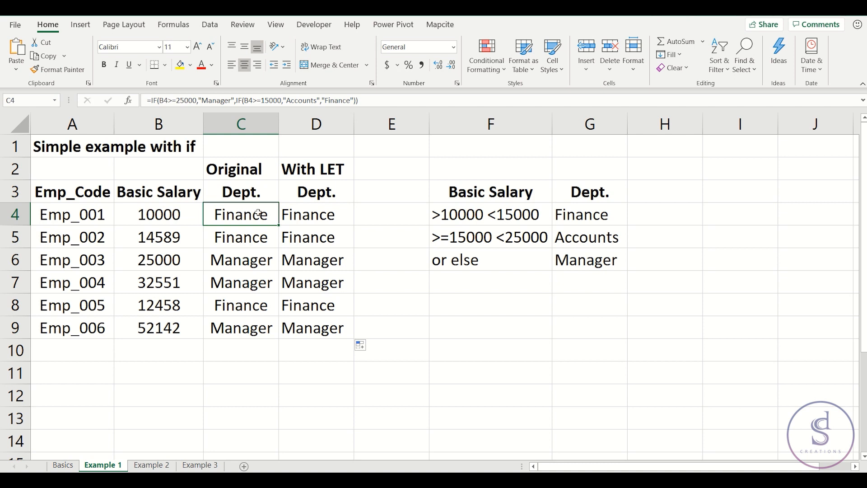
Step: Enter the salary threshold 25000 in cell E1
{"action": "left_click", "coordinate": [407, 147]}
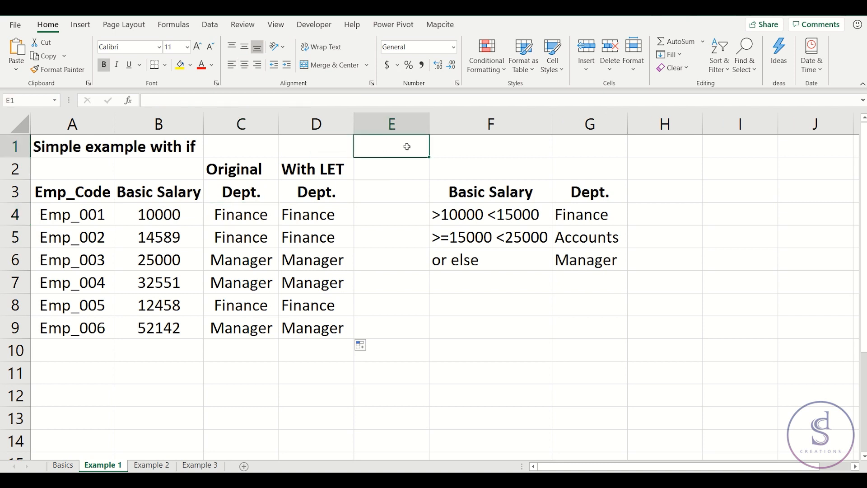
{"action": "type", "text": "25000"}
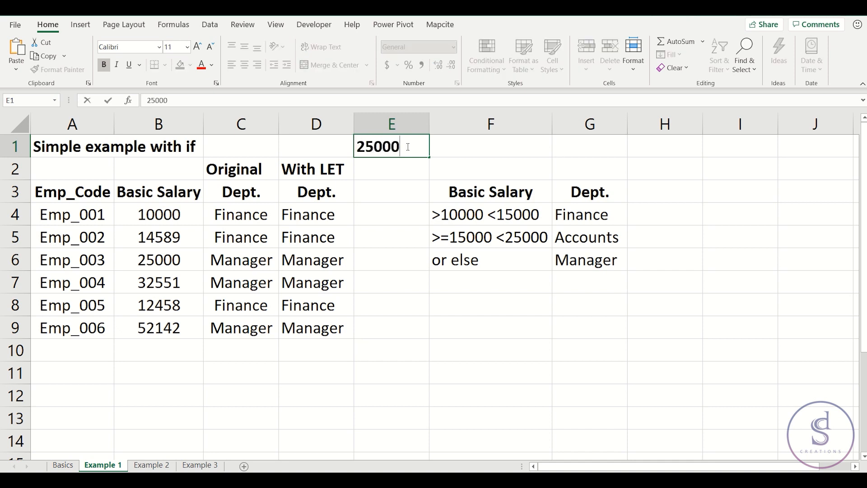
{"action": "key", "text": "Return"}
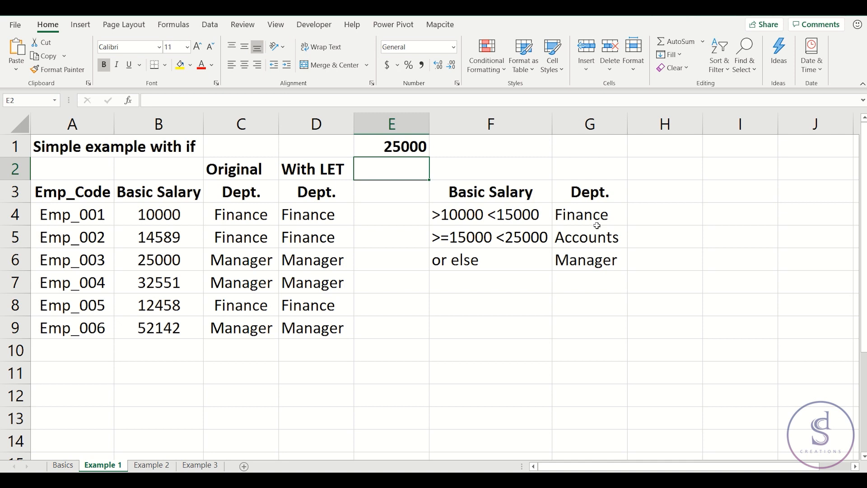
Step: Replace both B4 references in the nested IF formula in C4 with E1
{"action": "left_click_drag", "start_coordinate": [598, 216], "coordinate": [597, 257]}
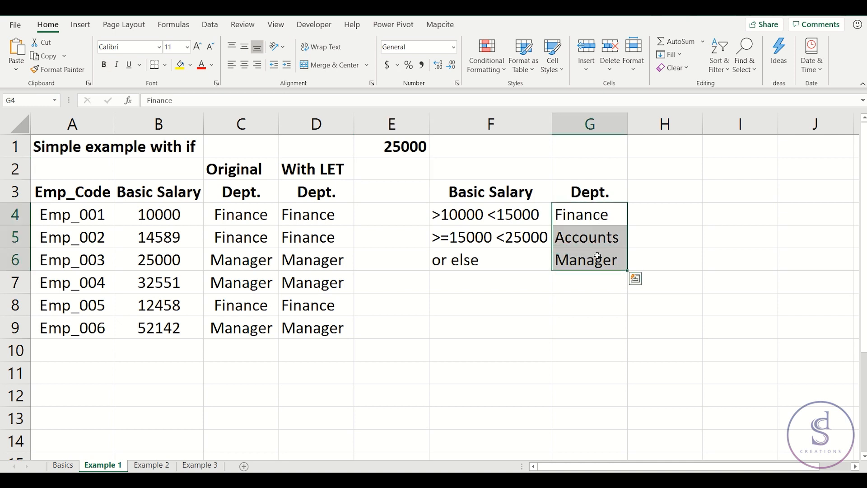
{"action": "left_click", "coordinate": [272, 215]}
{"action": "double_click", "coordinate": [272, 215]}
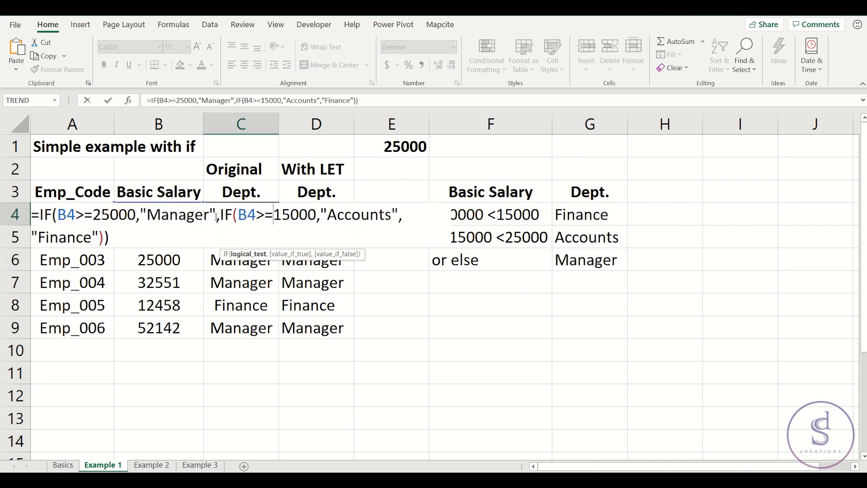
{"action": "double_click", "coordinate": [69, 216]}
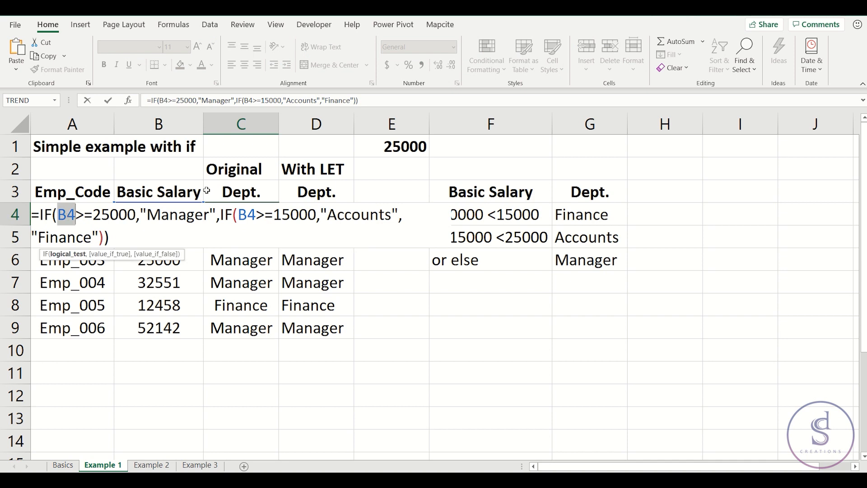
{"action": "left_click", "coordinate": [384, 149]}
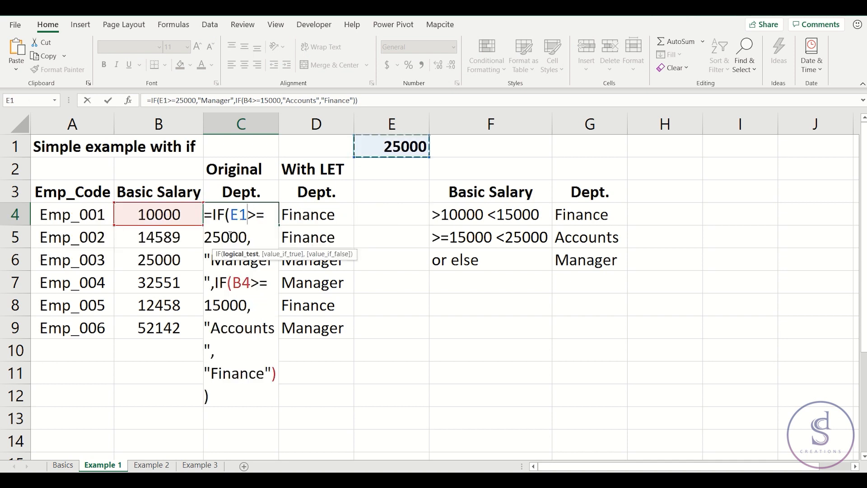
{"action": "double_click", "coordinate": [245, 283]}
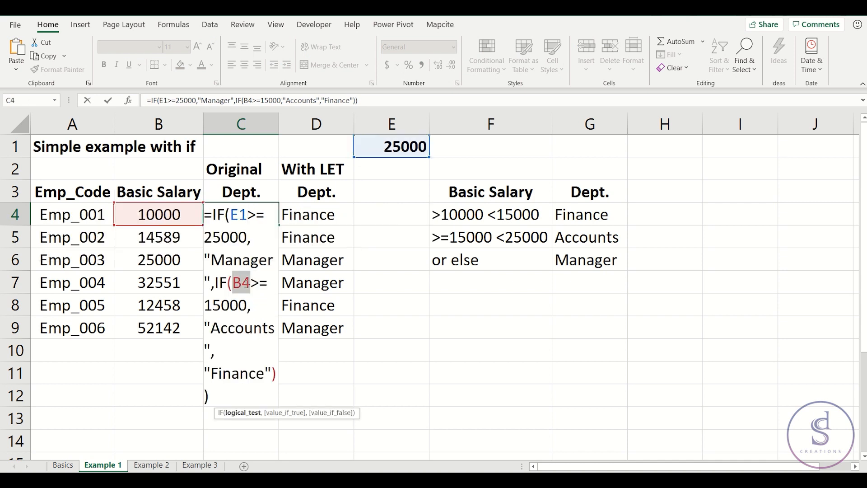
{"action": "left_click", "coordinate": [392, 150]}
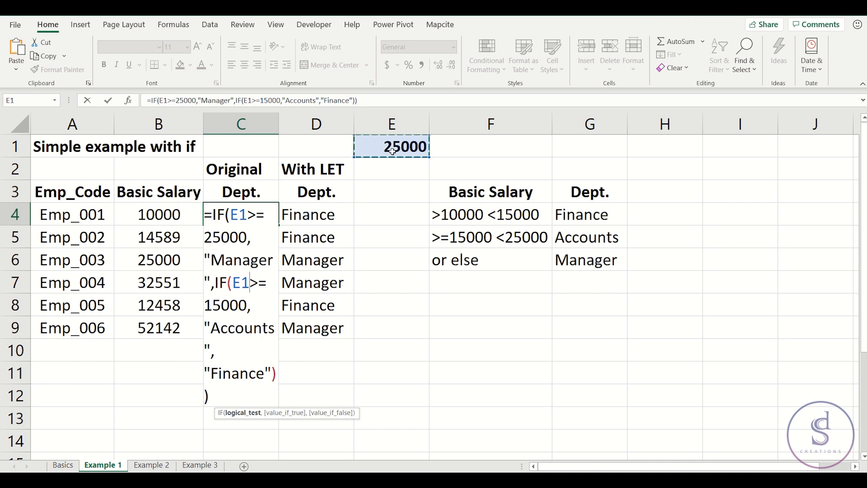
{"action": "key", "text": "Return"}
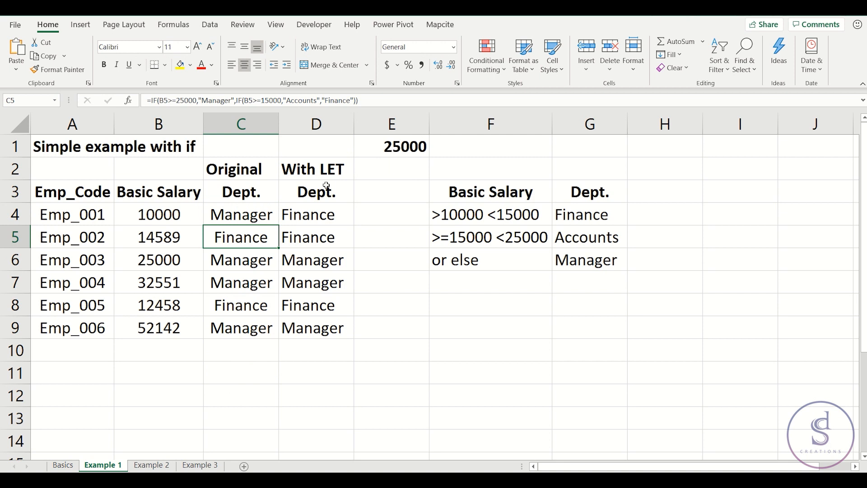
Step: Change the value assigned to x in D4's LET formula from B4 to E1
{"action": "left_click", "coordinate": [302, 215]}
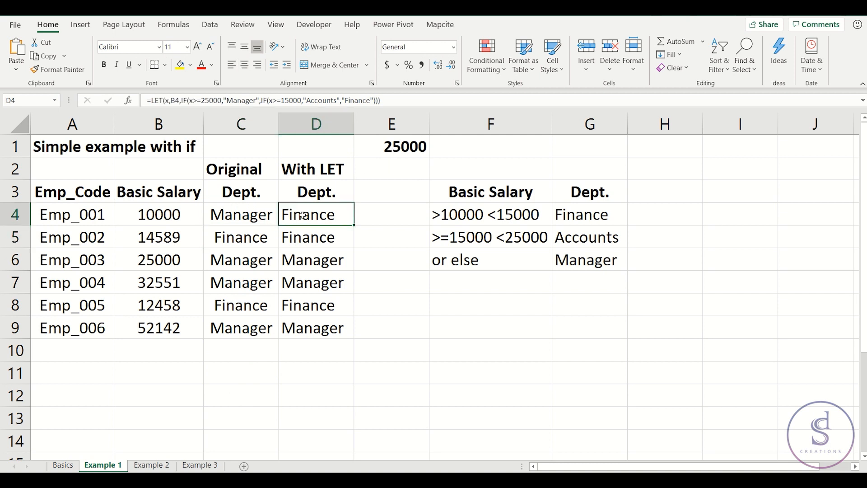
{"action": "left_click", "coordinate": [176, 100]}
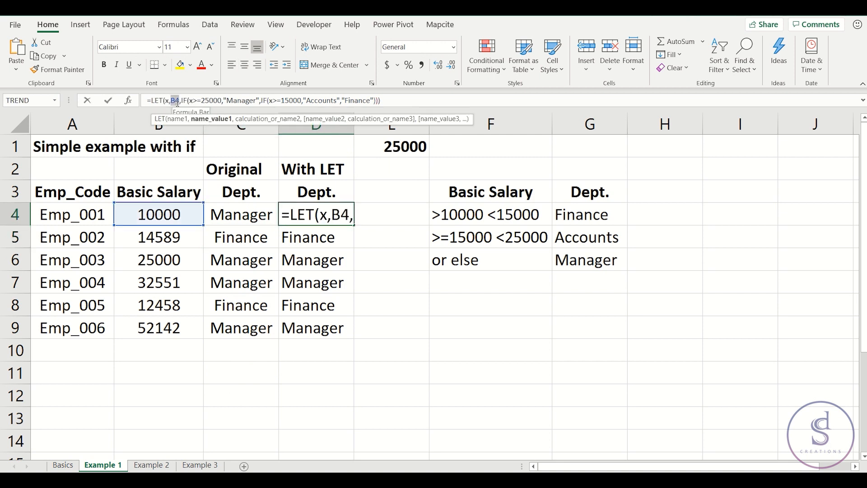
{"action": "left_click", "coordinate": [411, 148]}
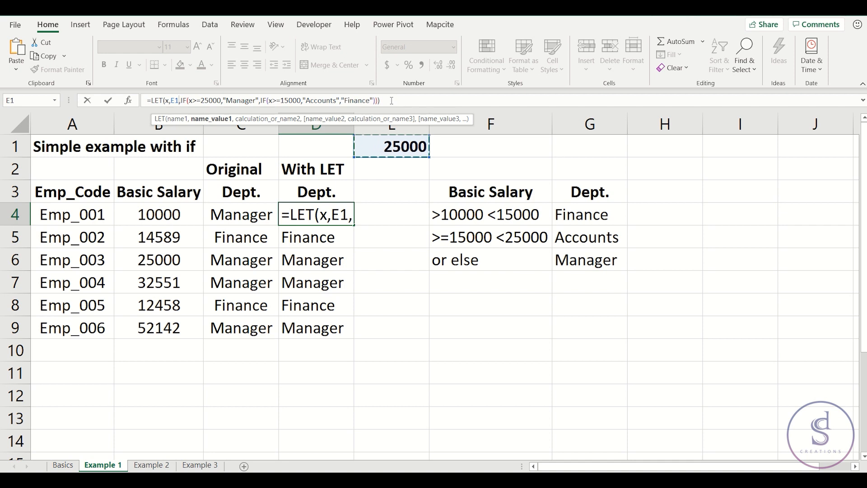
{"action": "key", "text": "Return"}
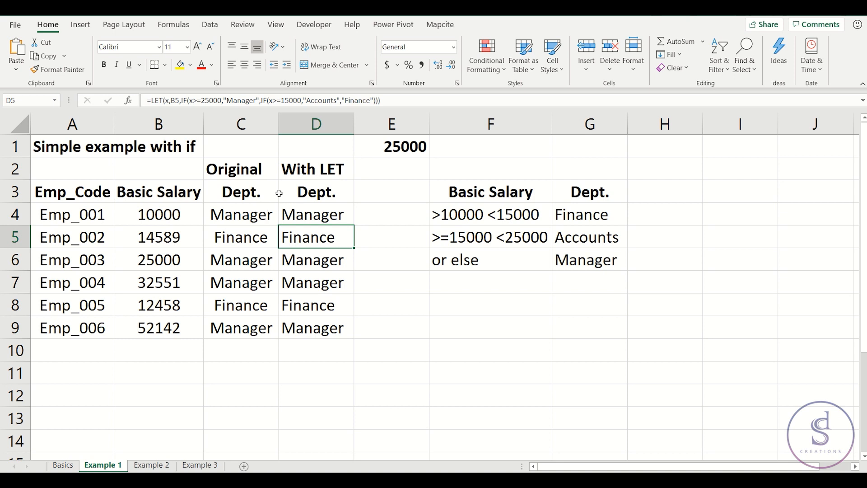
Step: Make only the first E1 reference in C4's IF formula absolute as $E$1, keep the second relative, and fill the formula down to C9
{"action": "left_click", "coordinate": [257, 206]}
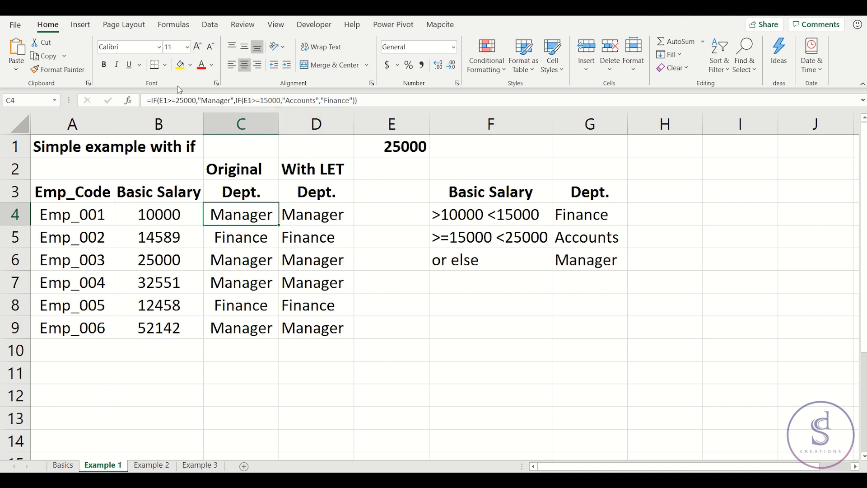
{"action": "left_click", "coordinate": [164, 100]}
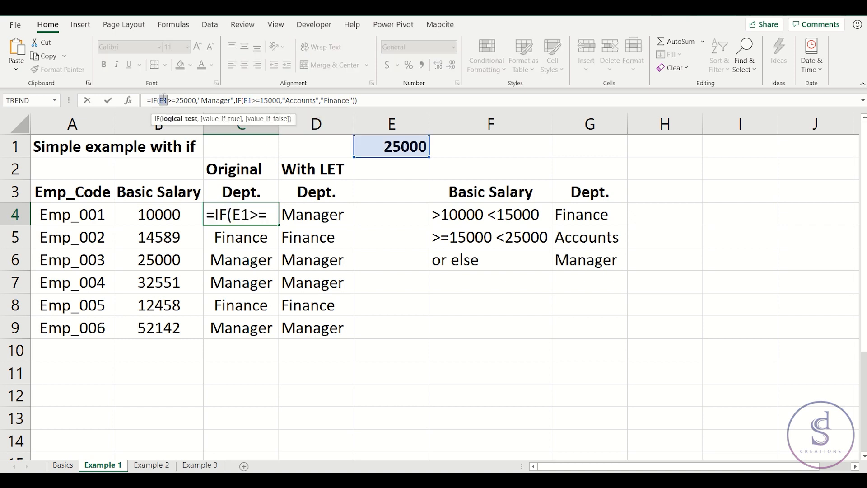
{"action": "key", "text": "F4"}
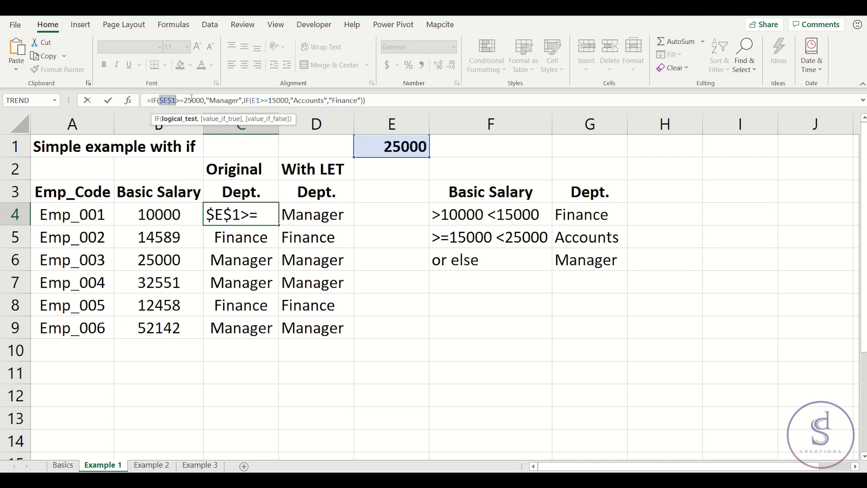
{"action": "double_click", "coordinate": [257, 99]}
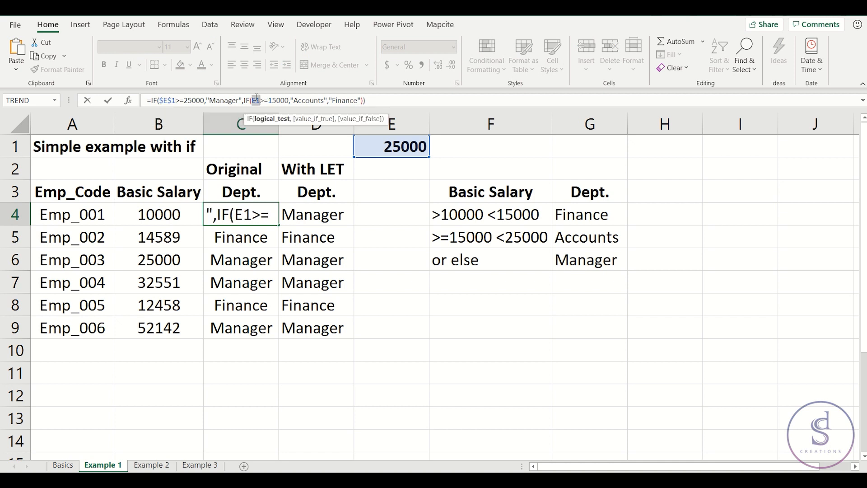
{"action": "key", "text": "F4"}
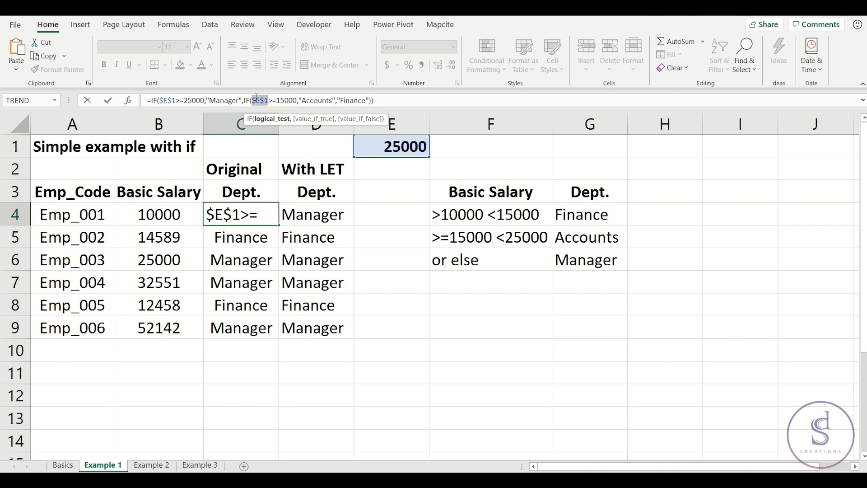
{"action": "key", "text": "F4"}
{"action": "key", "text": "F4"}
{"action": "key", "text": "F4"}
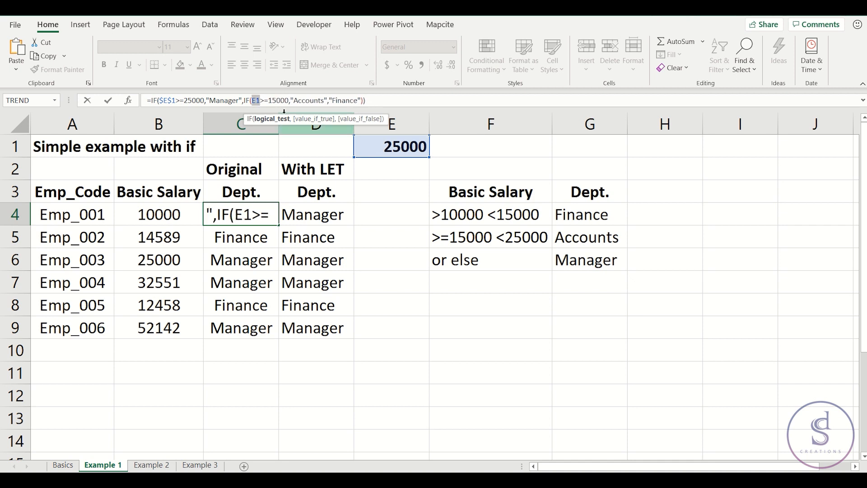
{"action": "key", "text": "Return"}
{"action": "left_click", "coordinate": [237, 216]}
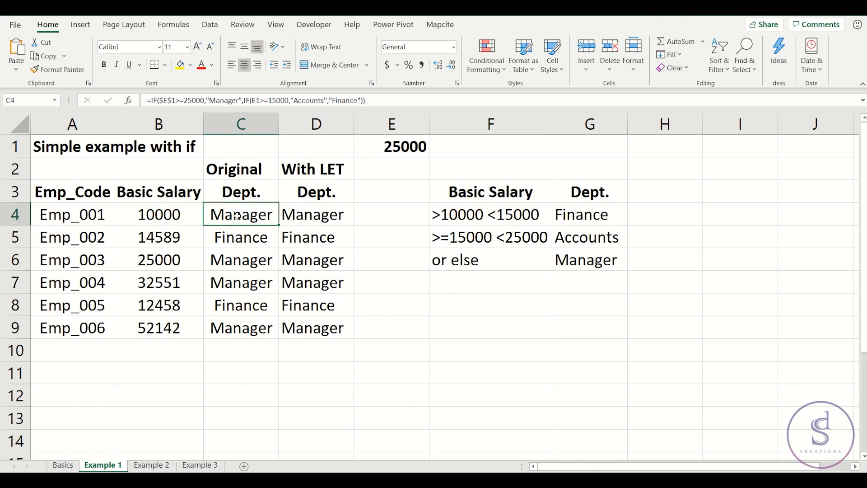
{"action": "left_click_drag", "start_coordinate": [279, 224], "coordinate": [277, 343]}
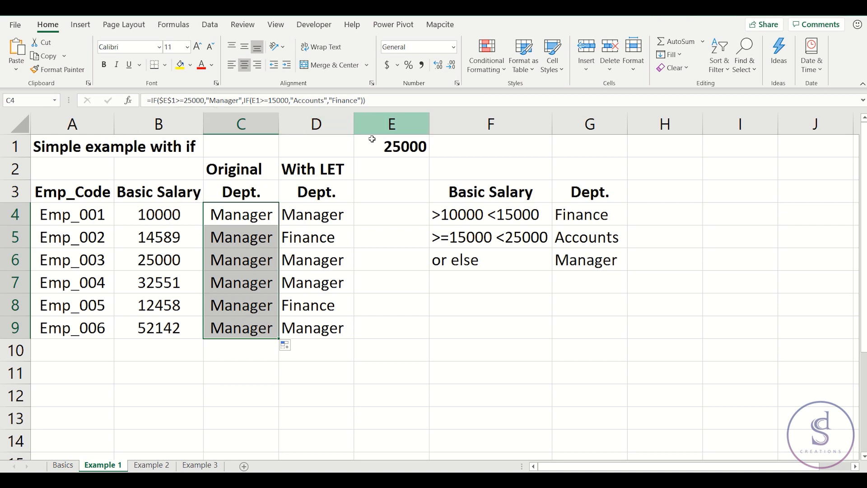
Step: Change the salary value in cell E1 to 24000
{"action": "left_click", "coordinate": [385, 149]}
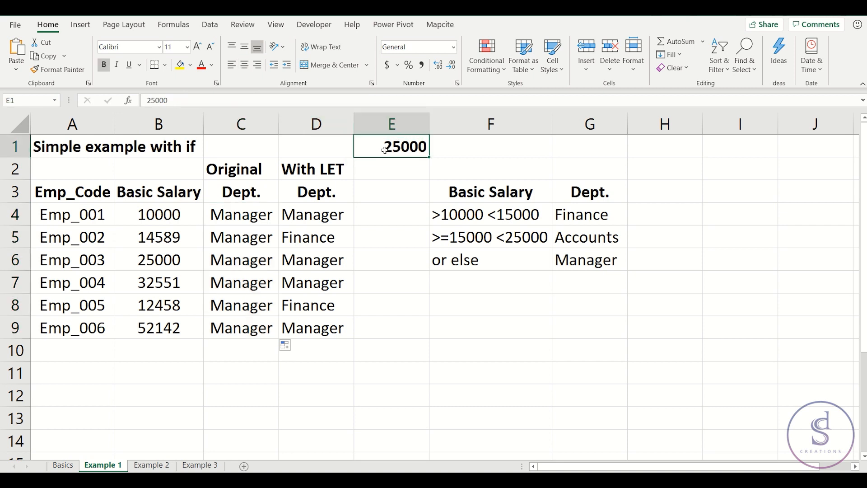
{"action": "type", "text": "24000"}
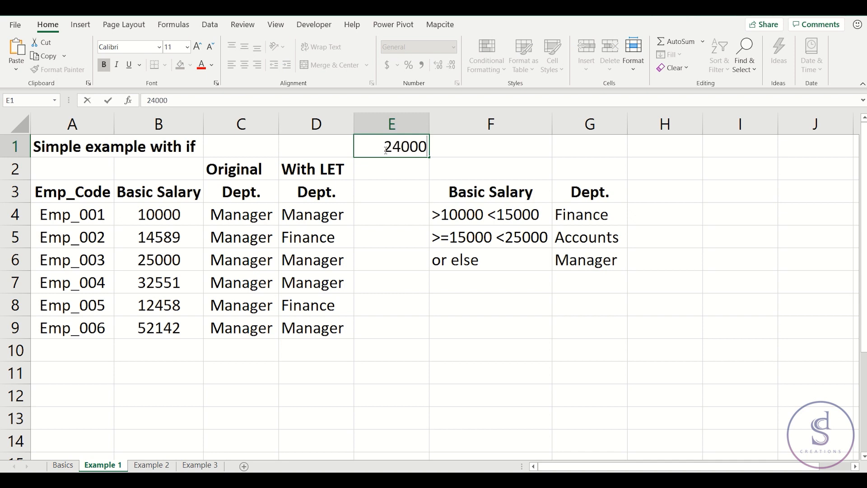
{"action": "key", "text": "Return"}
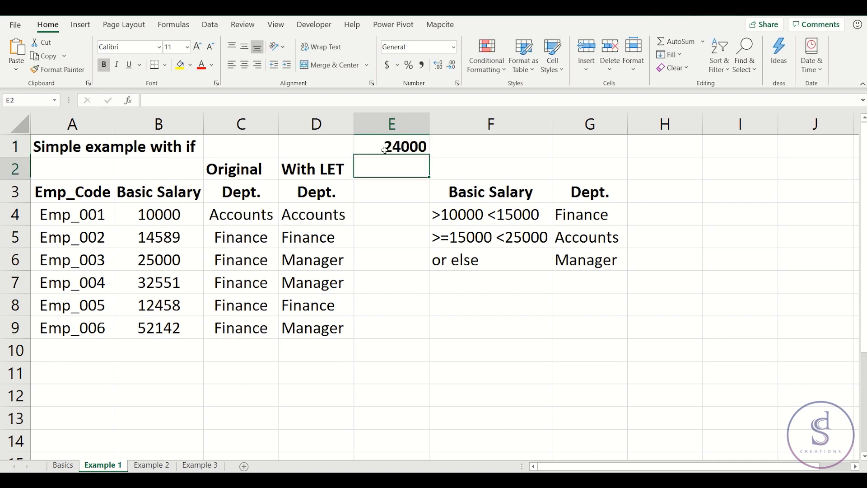
Step: Compare the formulas in C4 and C5 with cell E1, checking the absolute and relative references in each logical test
{"action": "left_click", "coordinate": [248, 215]}
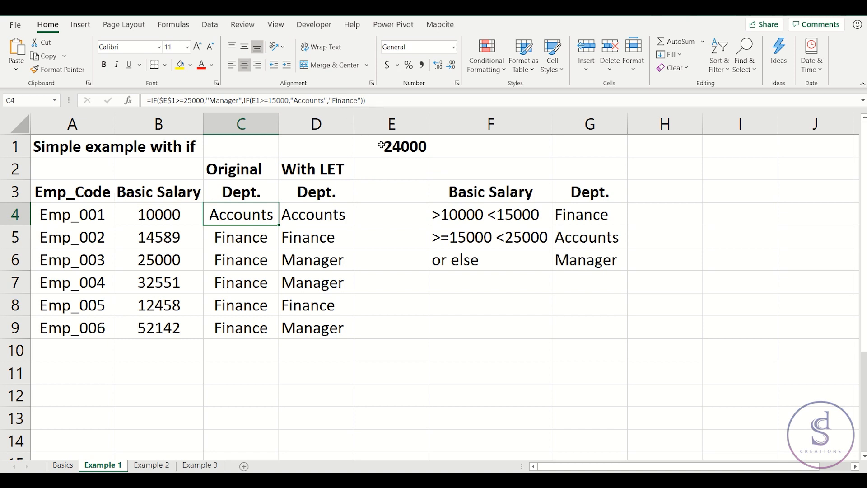
{"action": "left_click", "coordinate": [396, 151]}
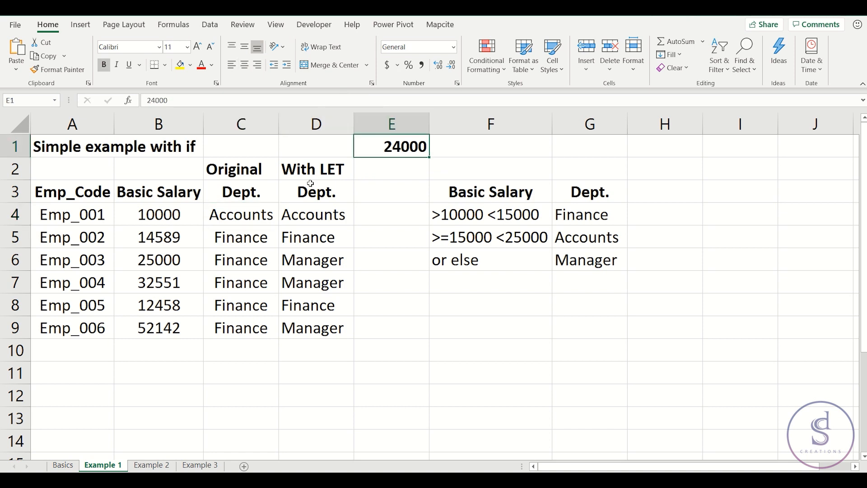
{"action": "left_click", "coordinate": [256, 210]}
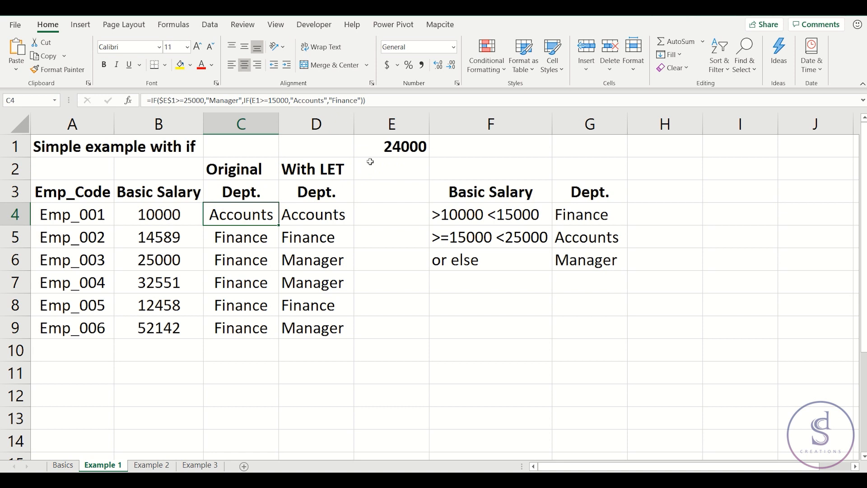
{"action": "left_click", "coordinate": [392, 146]}
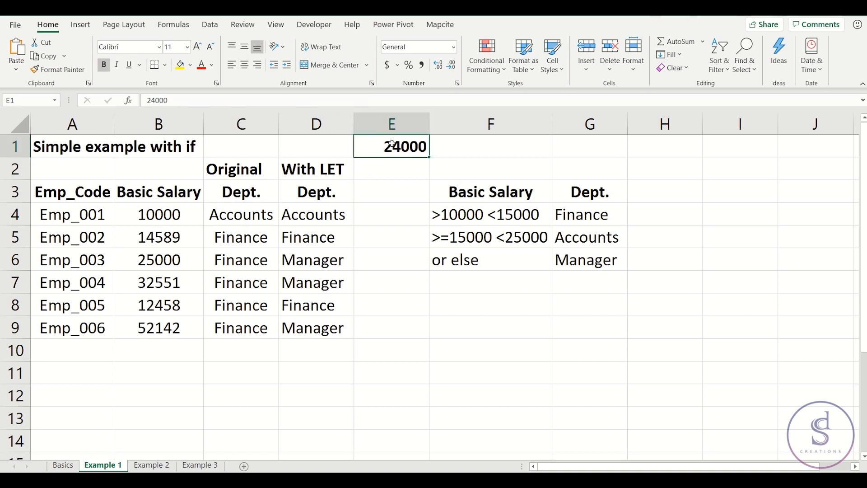
{"action": "left_click", "coordinate": [265, 214]}
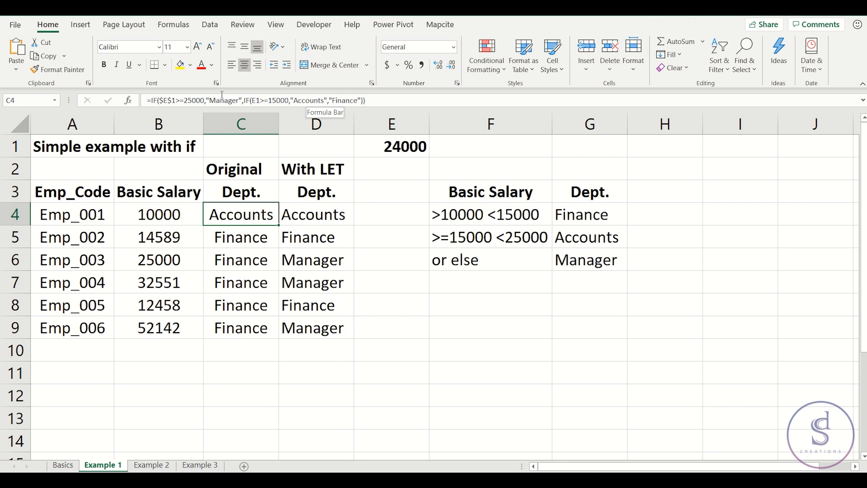
{"action": "left_click", "coordinate": [243, 230]}
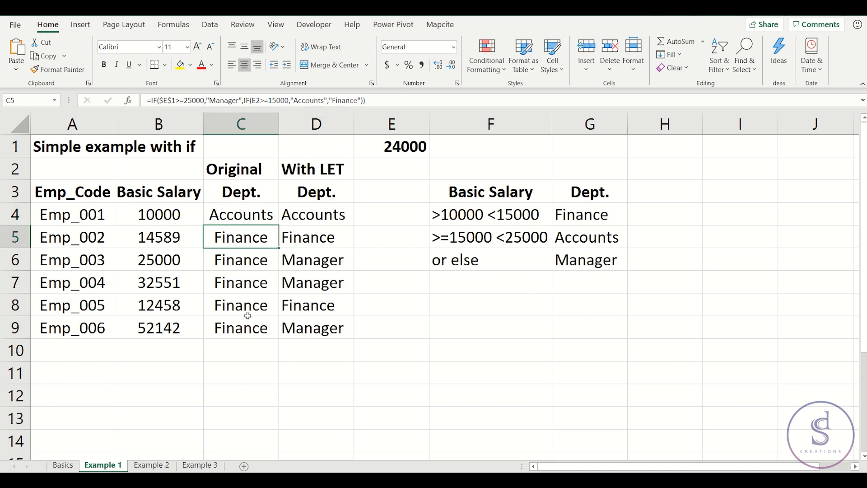
{"action": "left_click", "coordinate": [266, 218]}
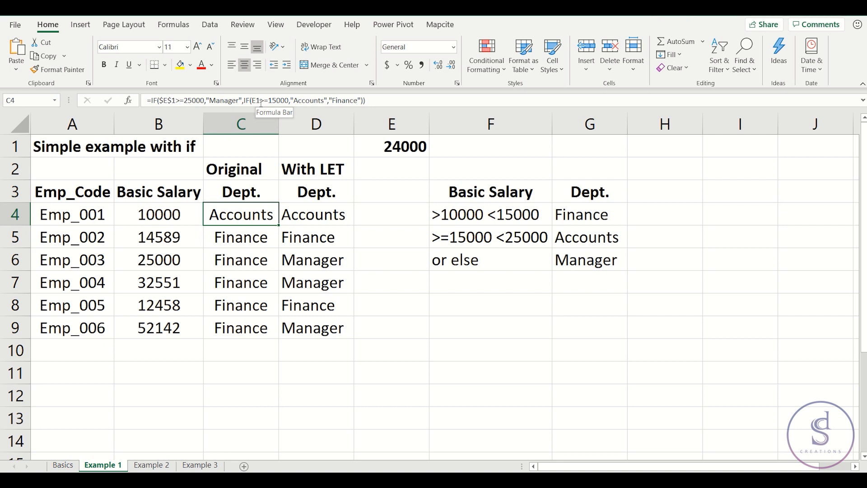
Step: Make the E1 reference in D4's LET formula absolute as $E$1 and fill the formula down to D9
{"action": "left_click", "coordinate": [319, 220]}
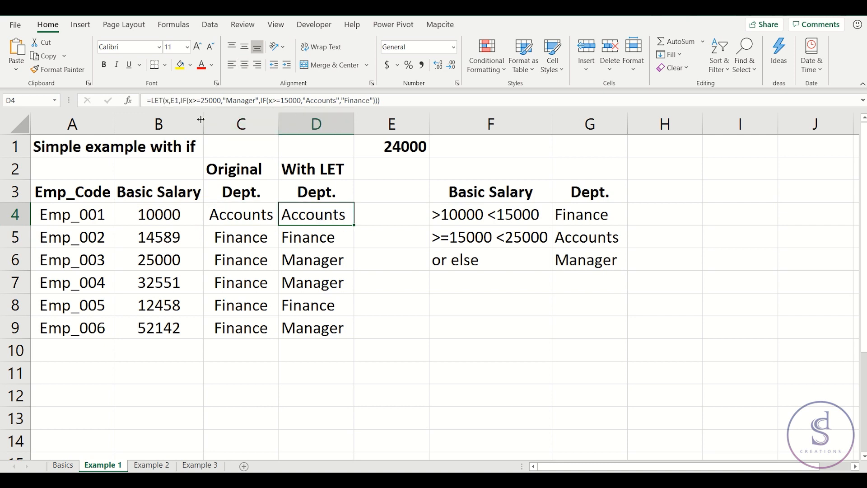
{"action": "double_click", "coordinate": [174, 100]}
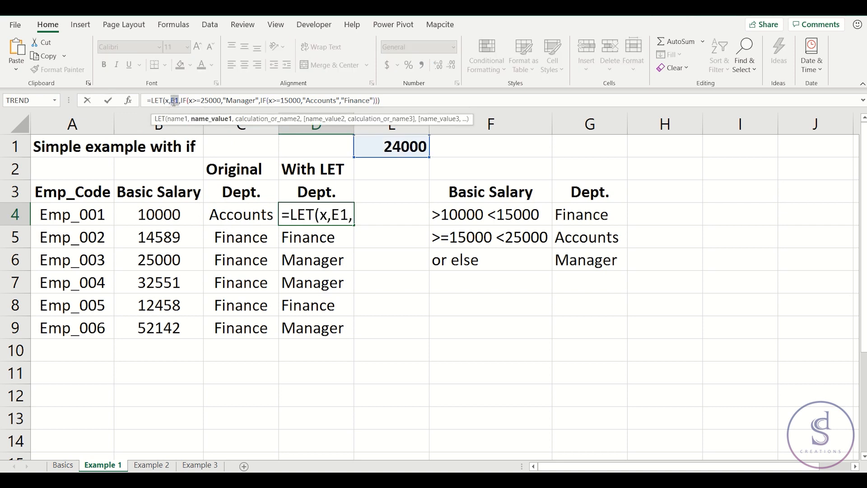
{"action": "key", "text": "F4"}
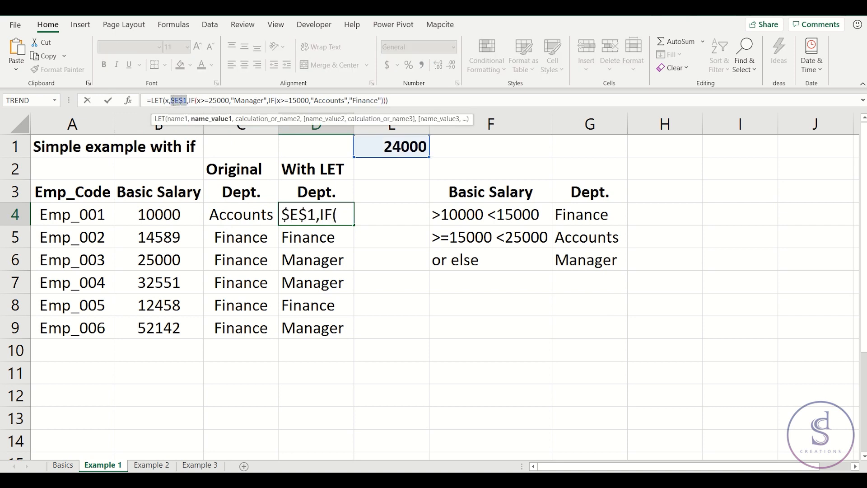
{"action": "key", "text": "Return"}
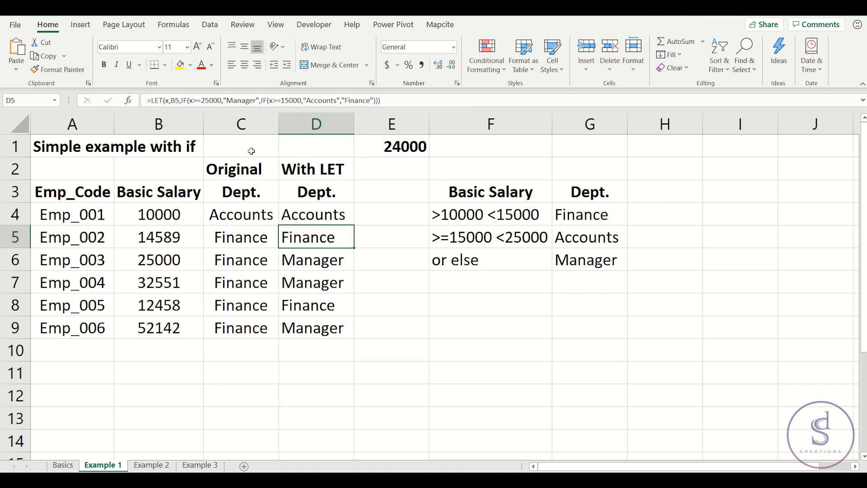
{"action": "left_click", "coordinate": [329, 213]}
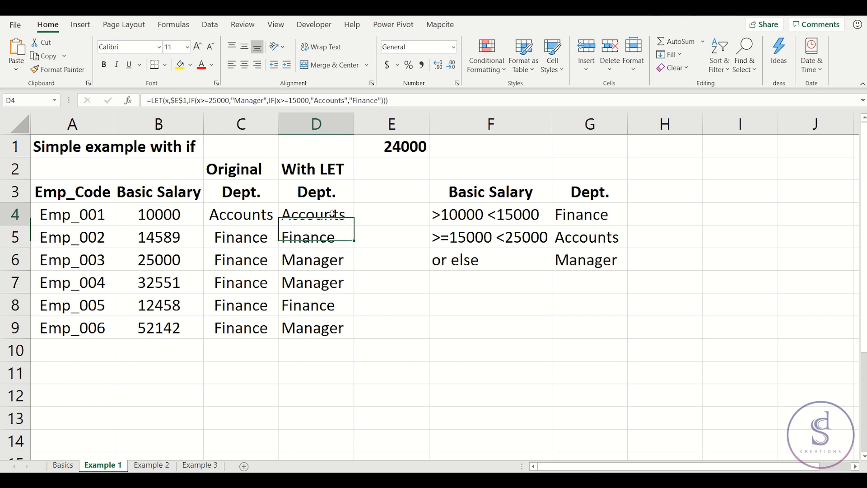
{"action": "double_click", "coordinate": [355, 225]}
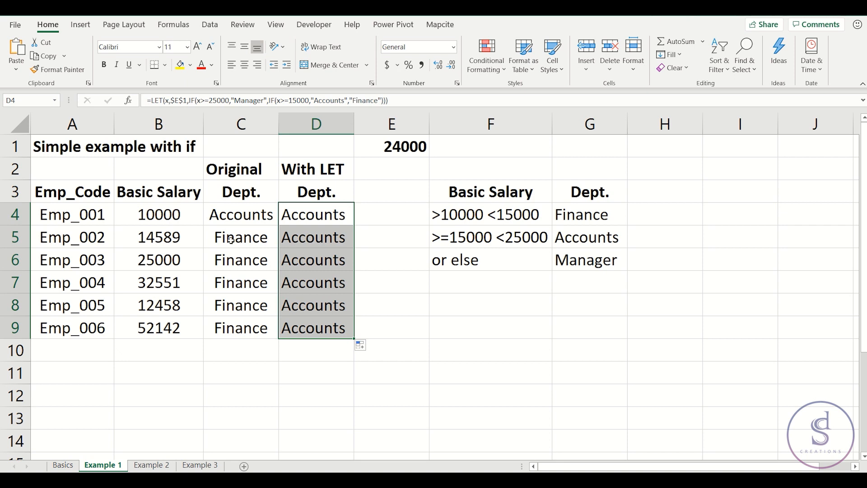
Step: Inspect the cell references in both logical tests of C5's IF formula
{"action": "double_click", "coordinate": [264, 240]}
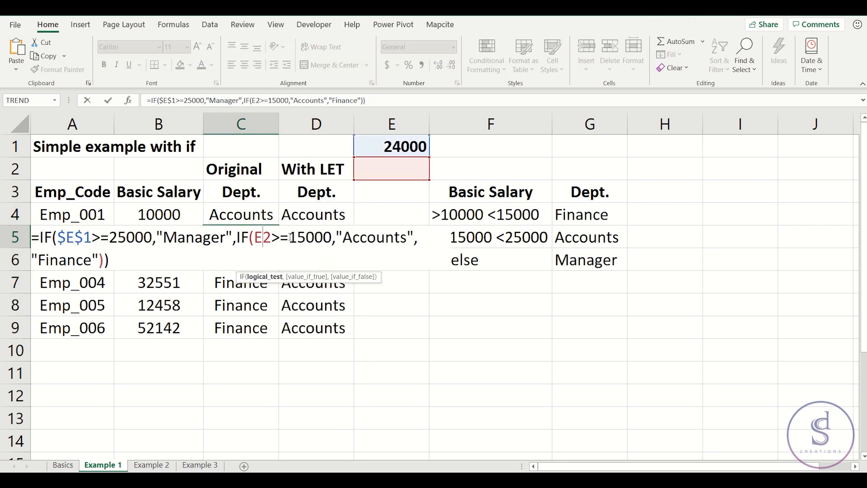
{"action": "key", "text": "Escape"}
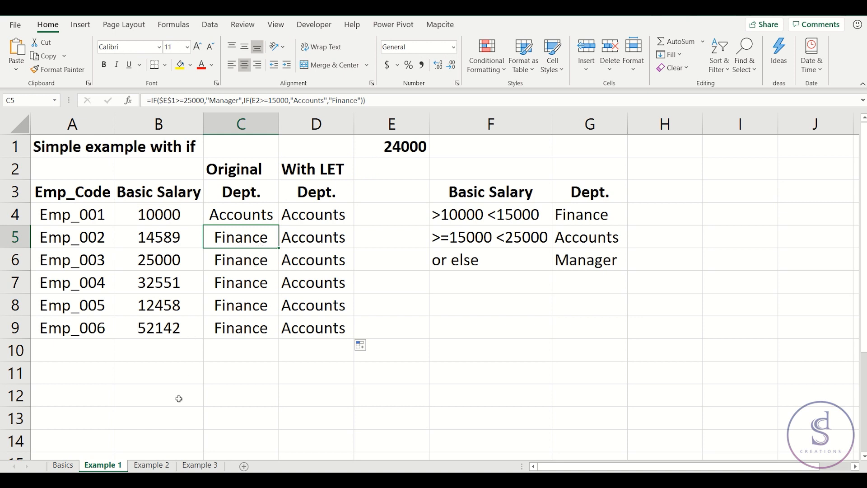
Step: On the Example 2 sheet, write a VLOOKUP in I4 that finds H4 in A4:B8, returning column 2 with match type 0
{"action": "left_click", "coordinate": [153, 466]}
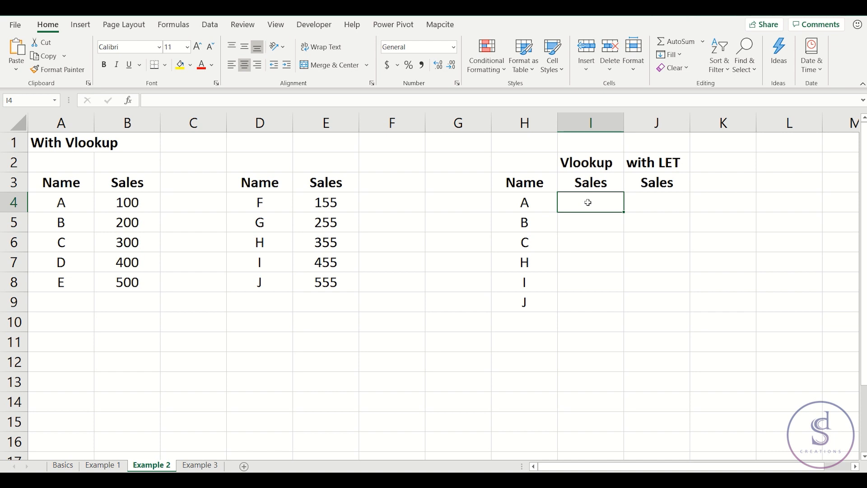
{"action": "type", "text": "=vl"}
{"action": "key", "text": "Tab"}
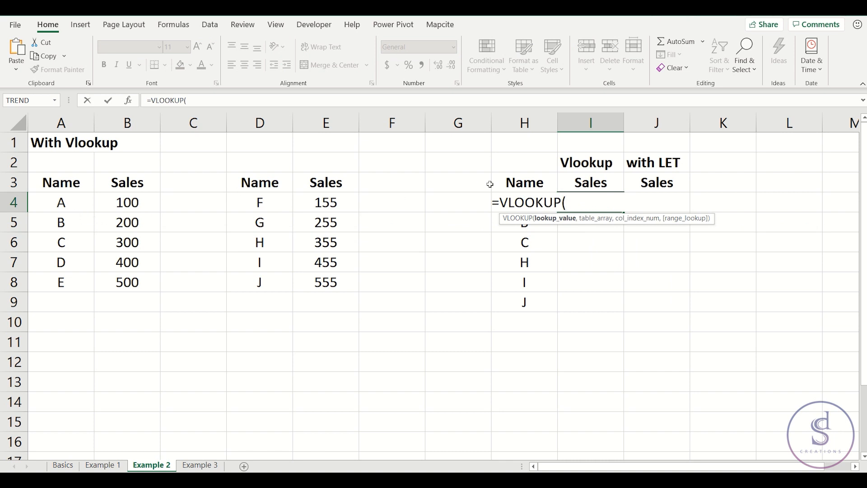
{"action": "left_click", "coordinate": [518, 209]}
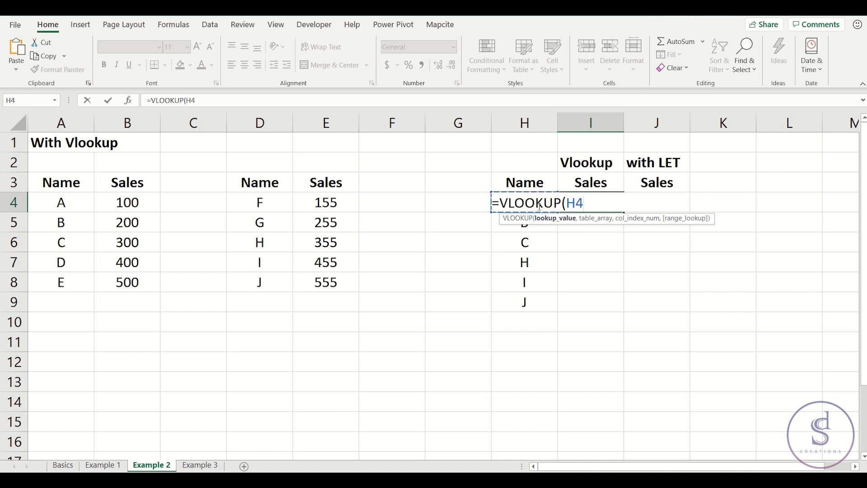
{"action": "type", "text": ","}
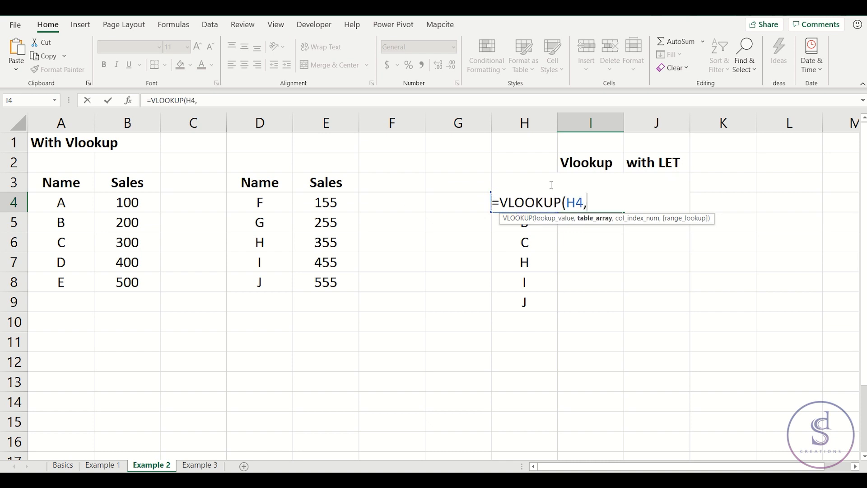
{"action": "left_click_drag", "start_coordinate": [65, 201], "coordinate": [120, 280]}
{"action": "type", "text": ",2"}
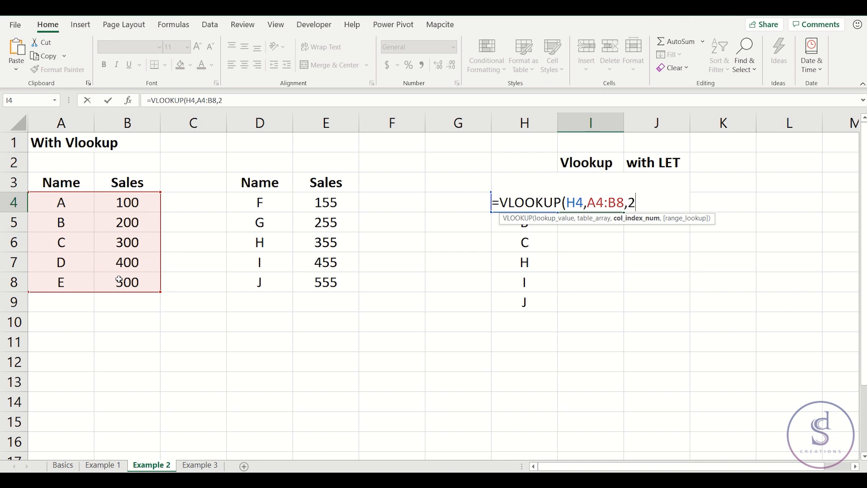
{"action": "type", "text": ",0"}
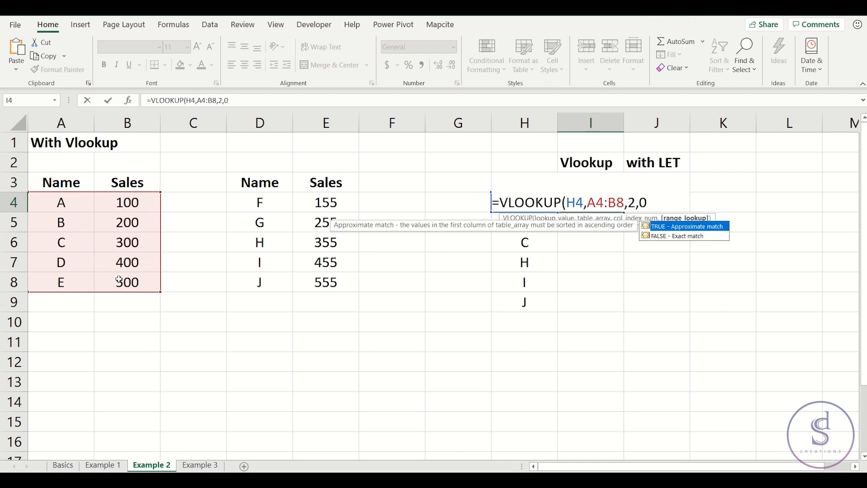
{"action": "type", "text": ")"}
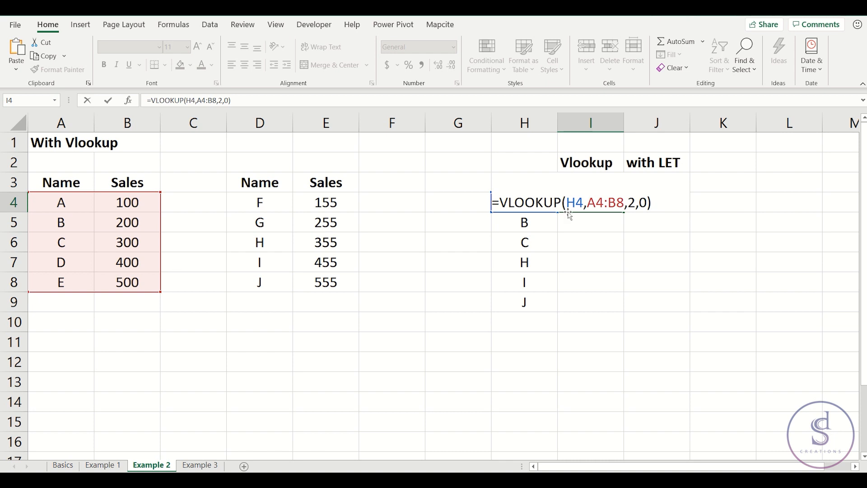
Step: Wrap I4's VLOOKUP in IFERROR as its value argument, ready for a value_if_error argument
{"action": "left_click", "coordinate": [500, 202]}
{"action": "type", "text": "ife"}
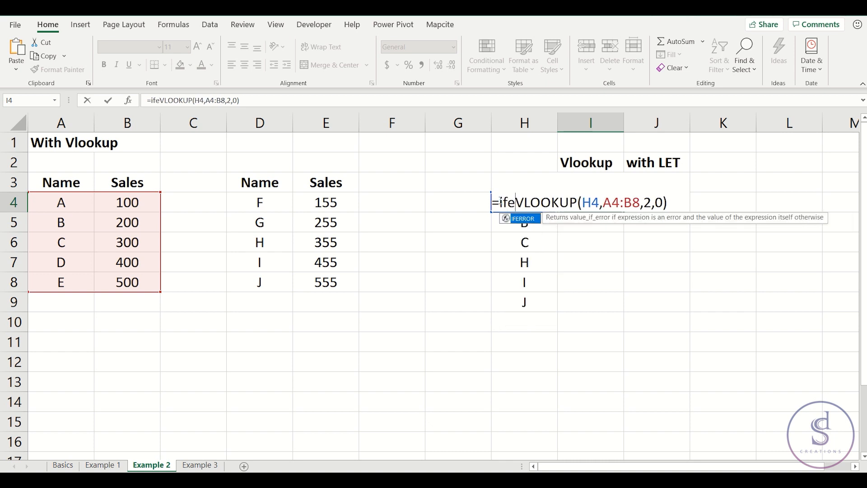
{"action": "key", "text": "Tab"}
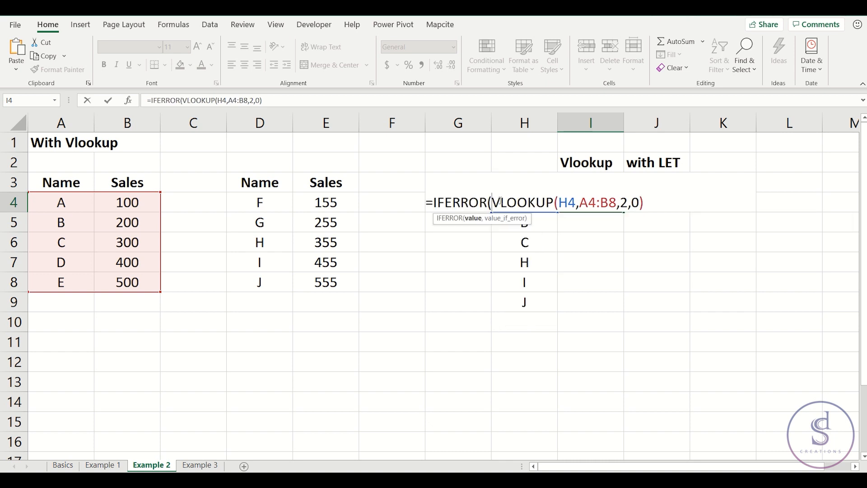
{"action": "left_click", "coordinate": [660, 203]}
{"action": "type", "text": ","}
Step: Complete I4's IFERROR with the fallback VLOOKUP(H4,D4:E8,2,0) and enter the formula
{"action": "type", "text": "vloo"}
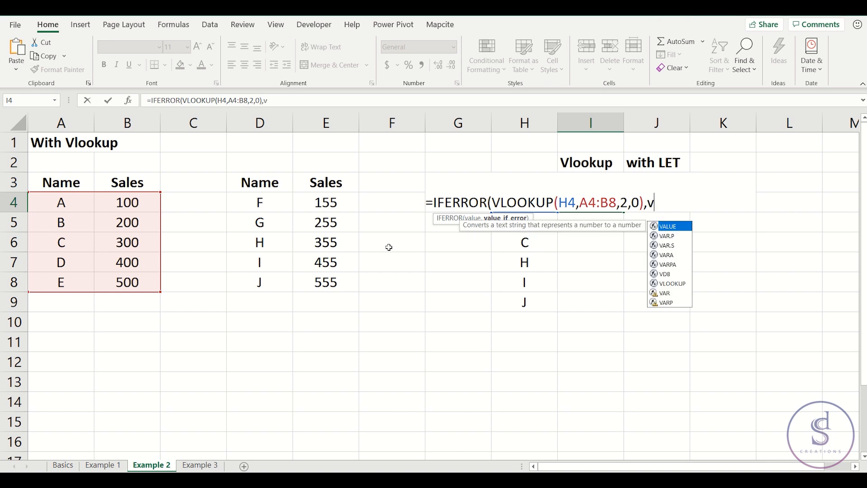
{"action": "key", "text": "Tab"}
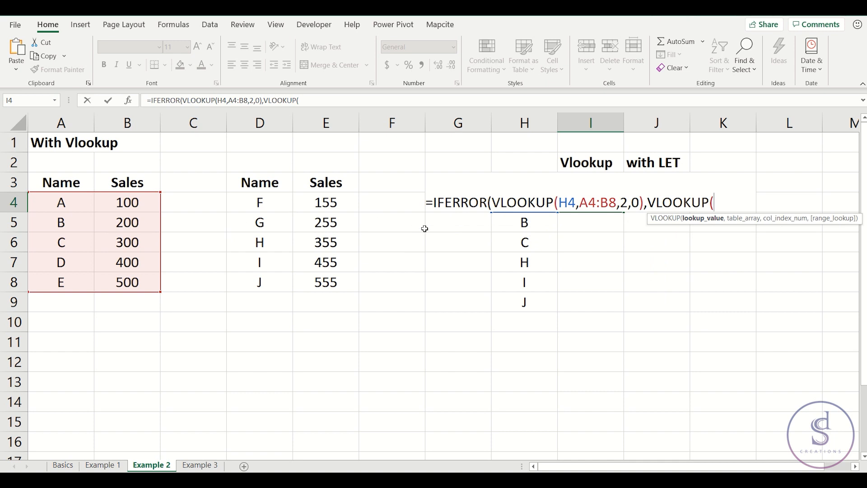
{"action": "key", "text": "Left"}
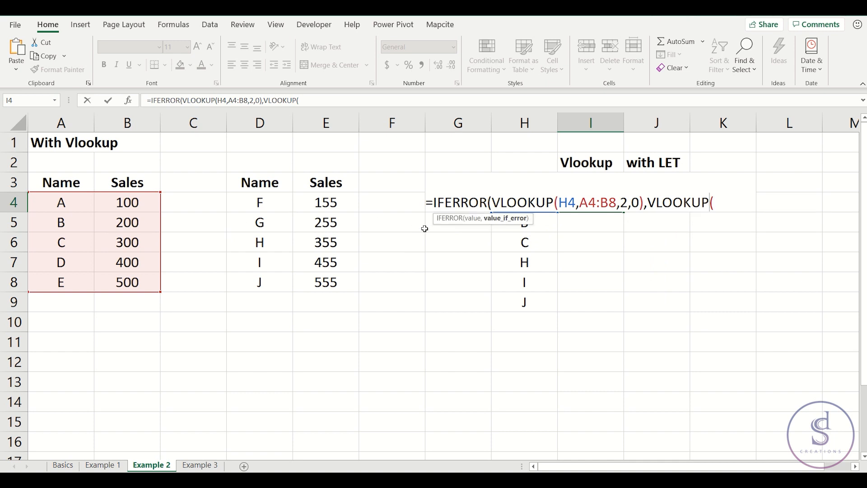
{"action": "key", "text": "Right"}
{"action": "key", "text": "Left"}
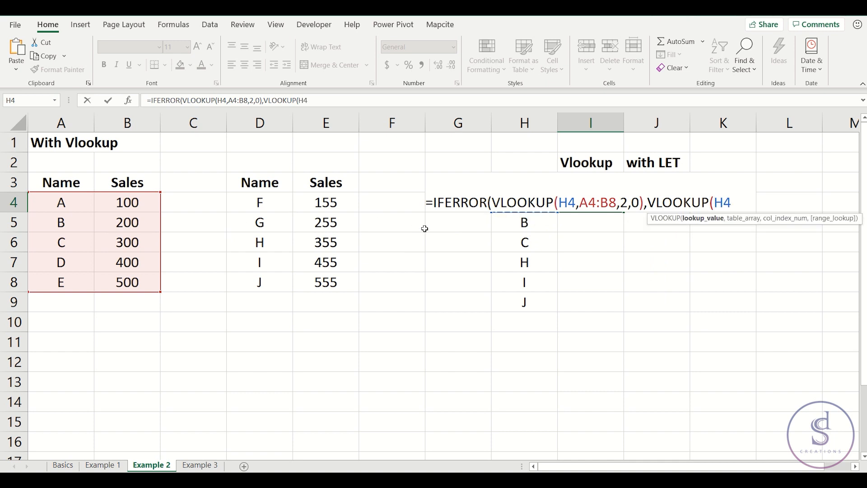
{"action": "type", "text": ","}
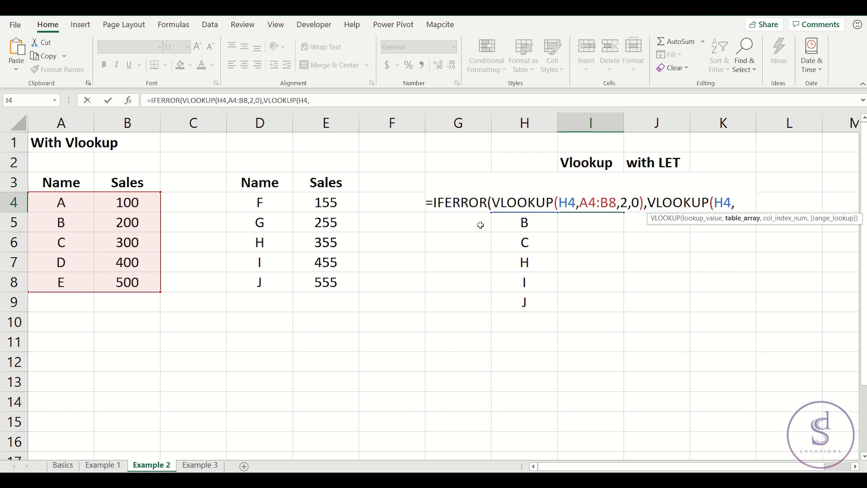
{"action": "left_click_drag", "start_coordinate": [271, 197], "coordinate": [325, 275]}
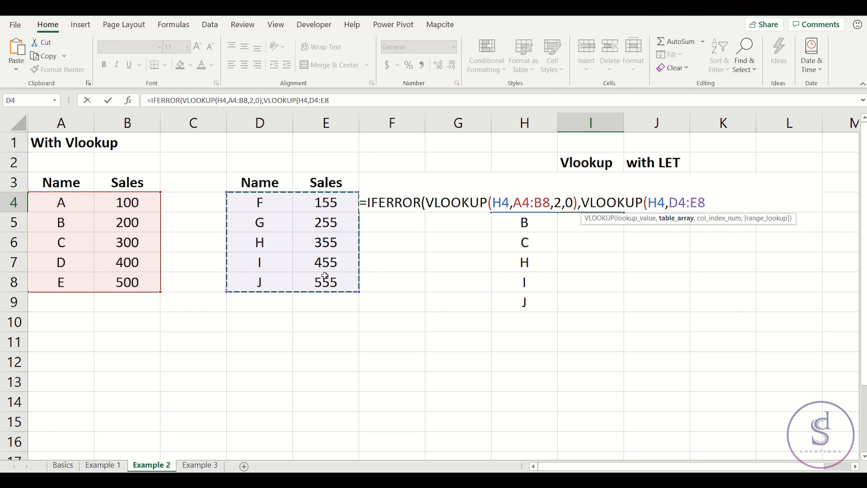
{"action": "type", "text": ",2"}
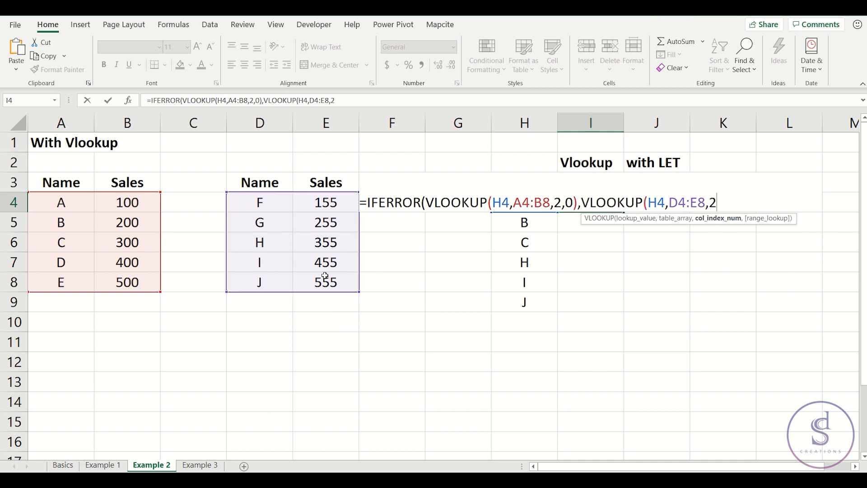
{"action": "type", "text": ",0)"}
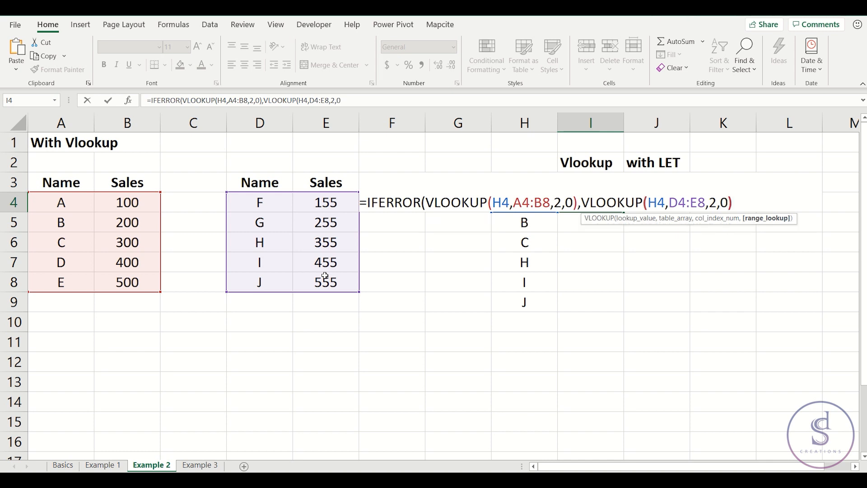
{"action": "type", "text": ")"}
{"action": "key", "text": "Return"}
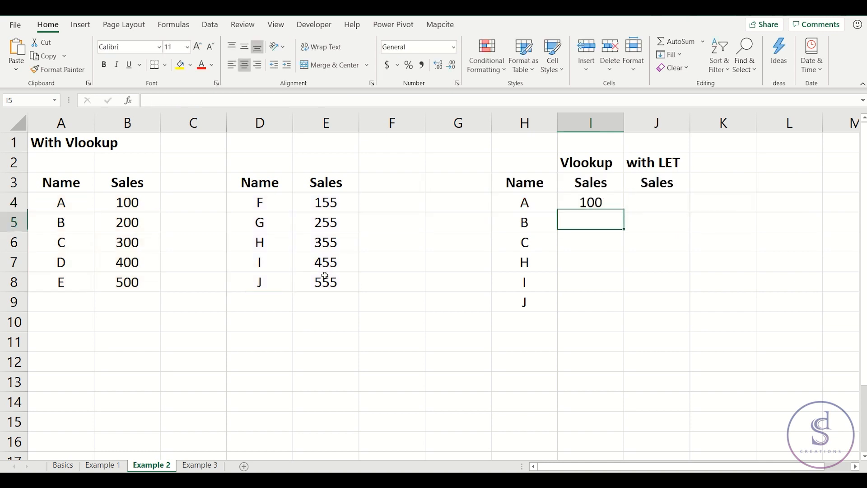
Step: Lock the lookup ranges in I4's formula as $A$4:$B$8 and $D$4:$E$8, and fill the formula down to I9
{"action": "left_click", "coordinate": [606, 209]}
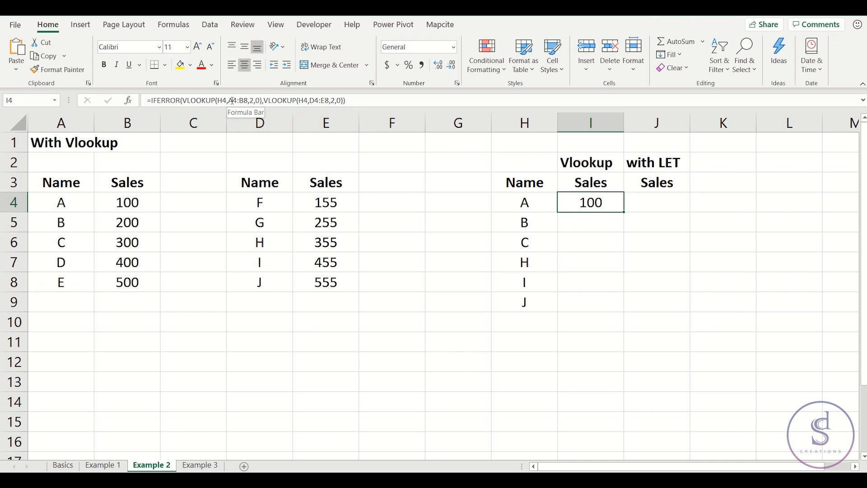
{"action": "left_click_drag", "start_coordinate": [233, 100], "coordinate": [248, 100]}
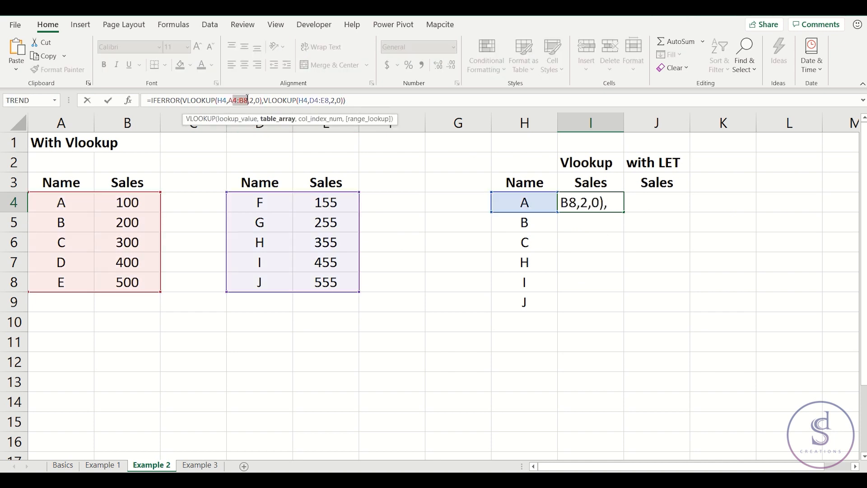
{"action": "key", "text": "F4"}
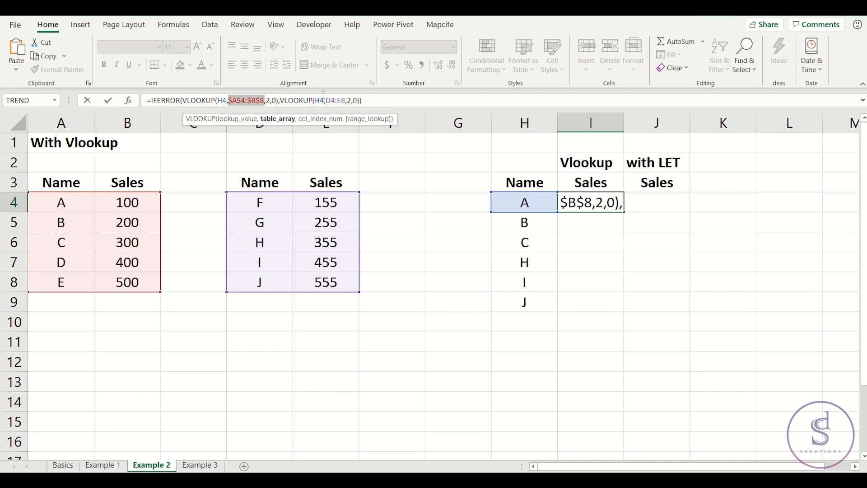
{"action": "left_click_drag", "start_coordinate": [330, 100], "coordinate": [348, 99]}
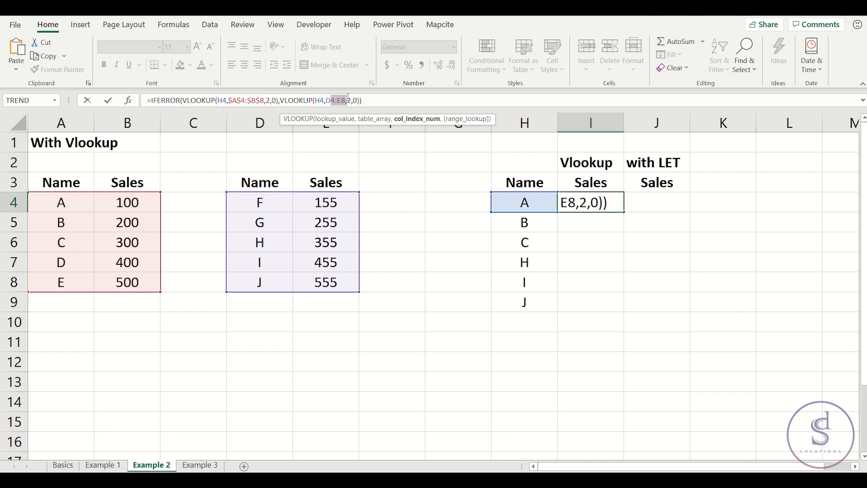
{"action": "left_click_drag", "start_coordinate": [326, 100], "coordinate": [347, 100]}
{"action": "key", "text": "F4"}
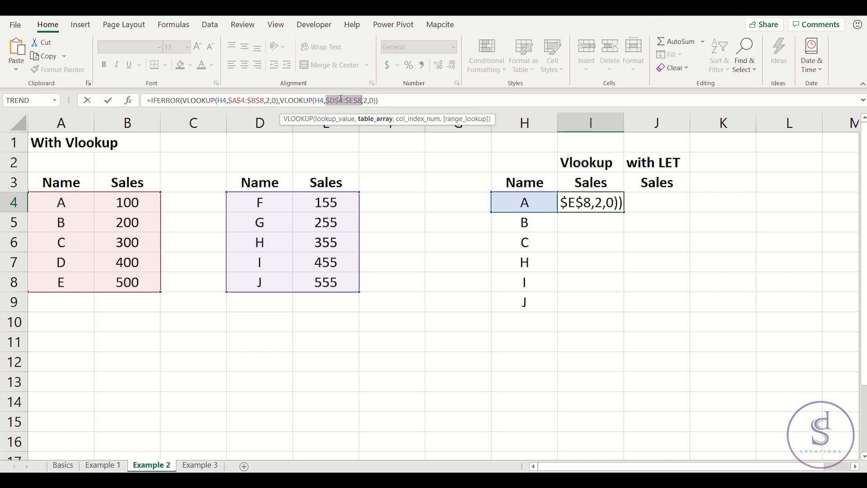
{"action": "key", "text": "Return"}
{"action": "left_click", "coordinate": [607, 205]}
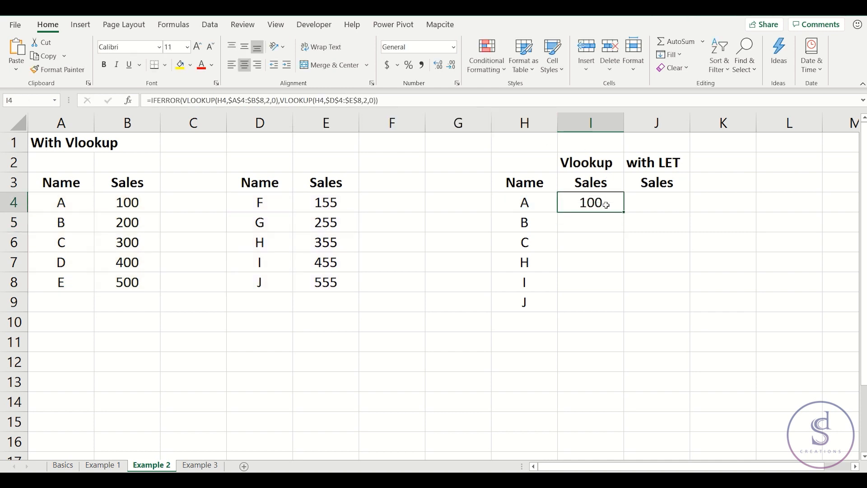
{"action": "left_click_drag", "start_coordinate": [626, 214], "coordinate": [624, 309]}
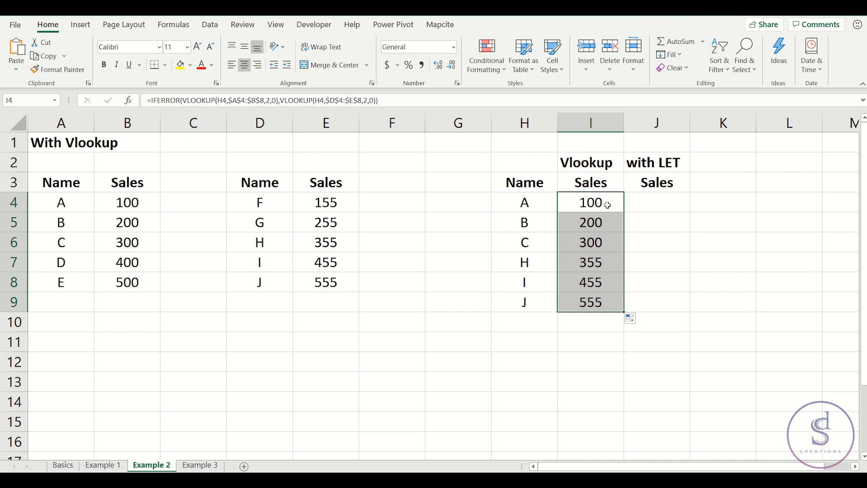
Step: Start a LET formula in J4 that defines x as A4:B8 and y as D4:E8
{"action": "left_click", "coordinate": [645, 199]}
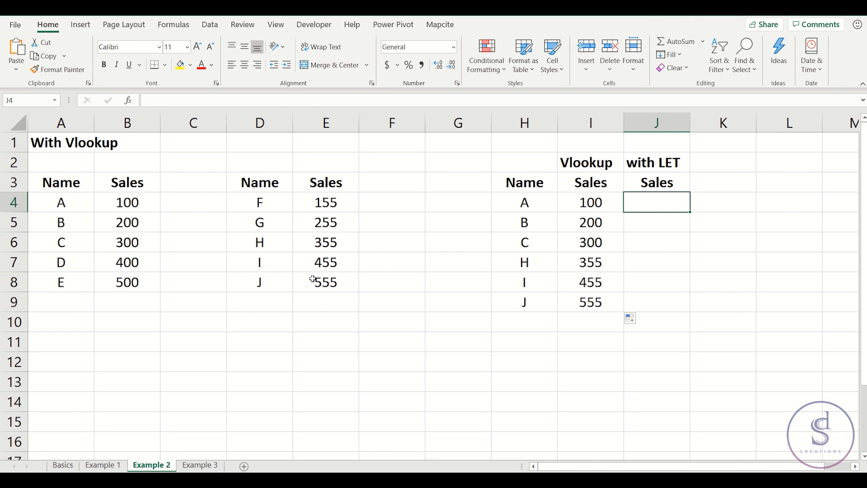
{"action": "type", "text": "=LET(x,"}
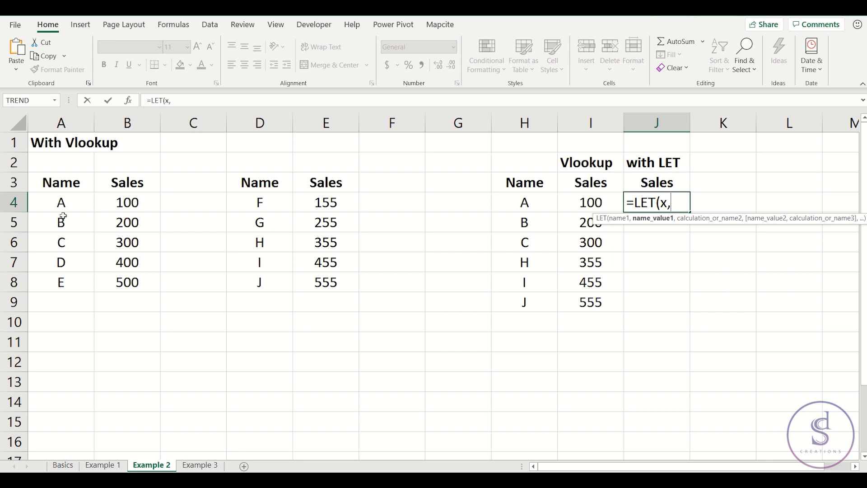
{"action": "left_click_drag", "start_coordinate": [66, 202], "coordinate": [107, 281]}
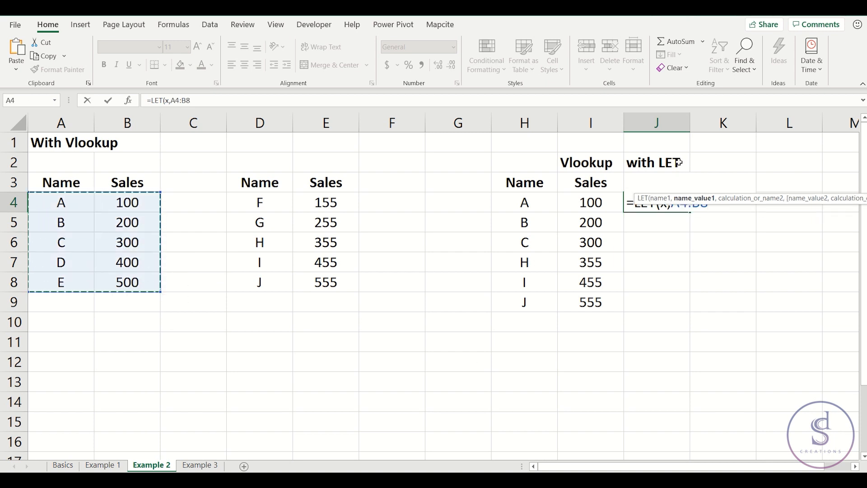
{"action": "type", "text": ",y"}
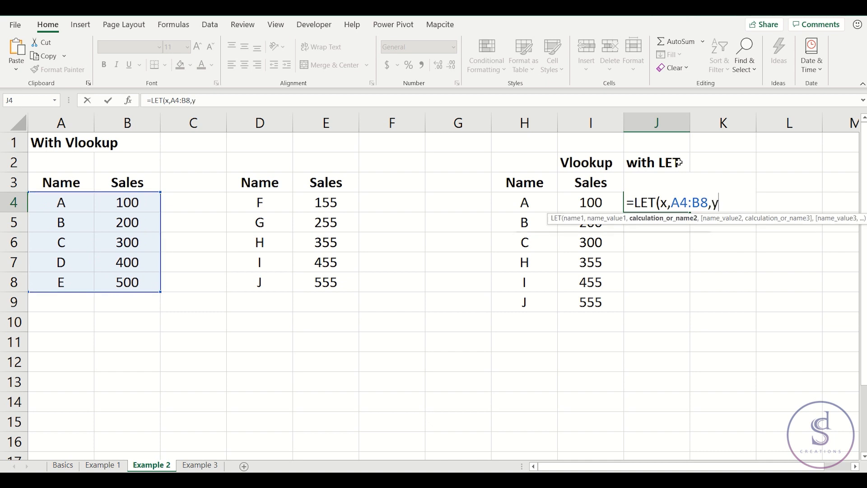
{"action": "type", "text": ","}
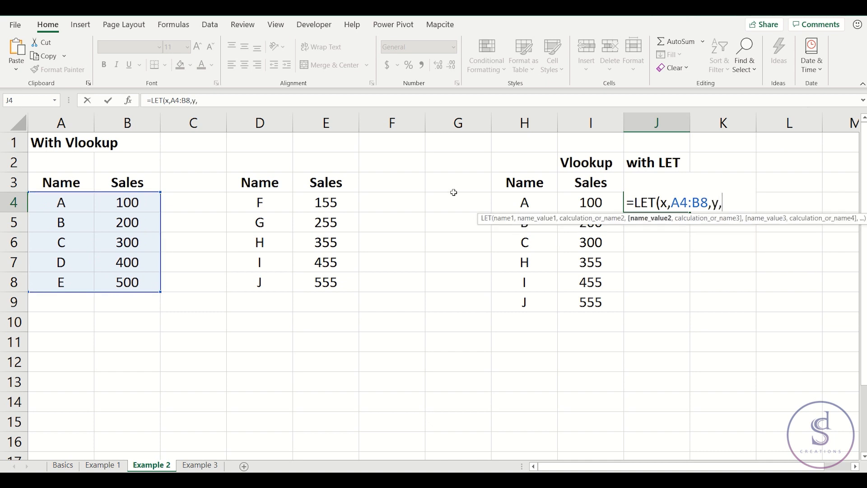
{"action": "left_click_drag", "start_coordinate": [339, 234], "coordinate": [332, 279]}
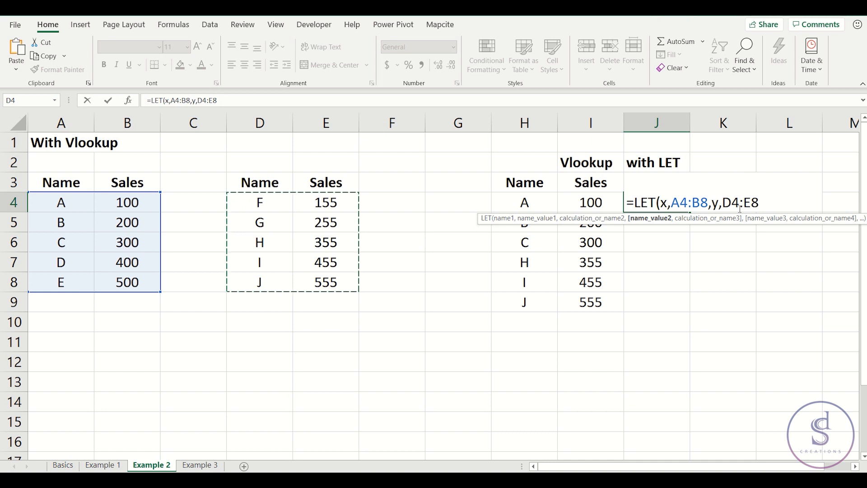
{"action": "type", "text": ","}
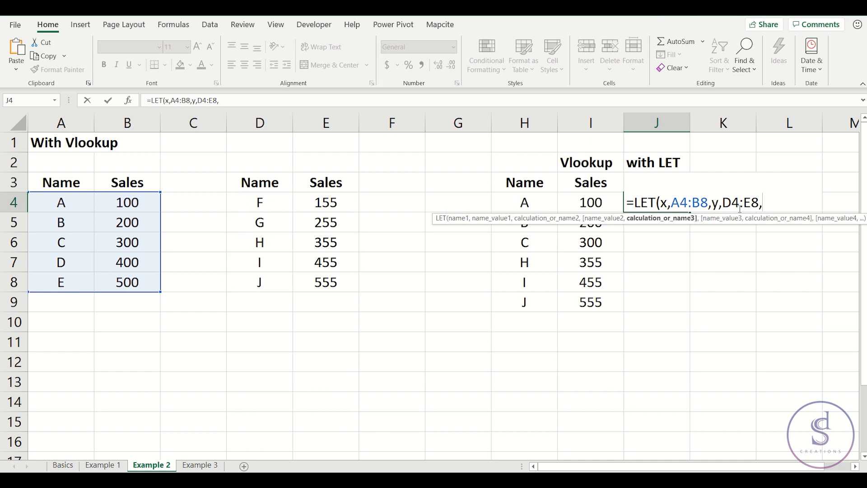
Step: Add IFERROR as the calculation of J4's LET formula and open a VLOOKUP as its value argument
{"action": "type", "text": "ifer"}
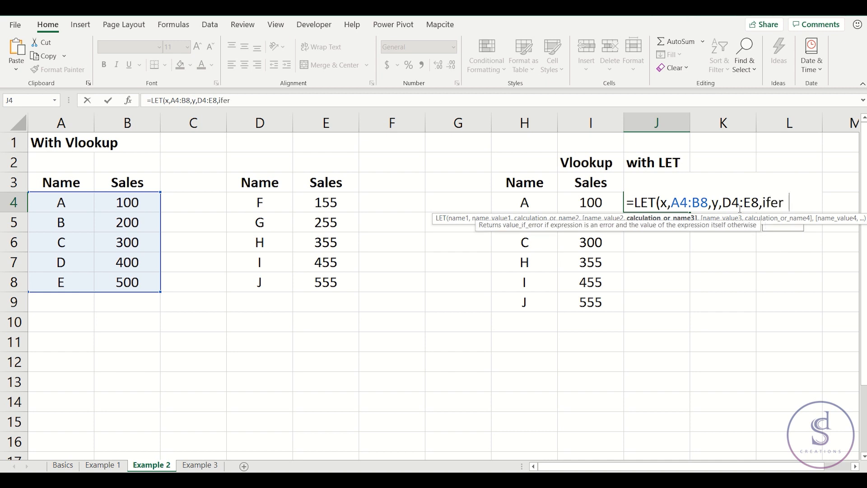
{"action": "key", "text": "Tab"}
{"action": "type", "text": "cloo"}
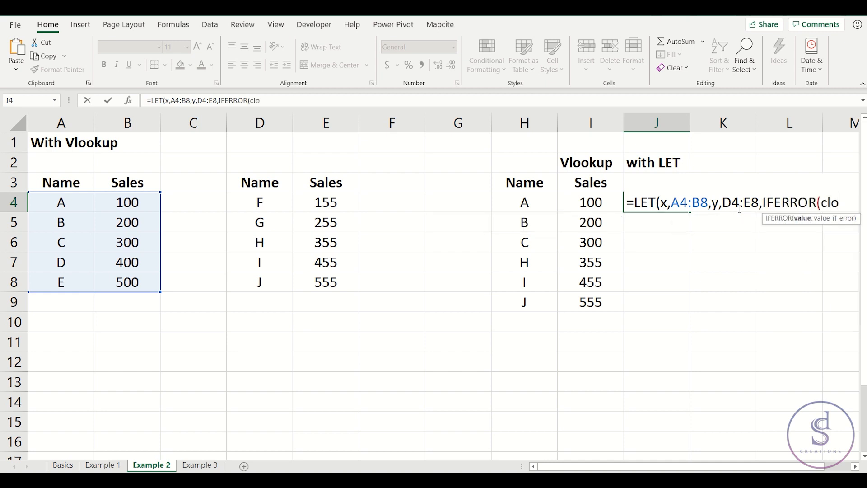
{"action": "key", "text": "Return"}
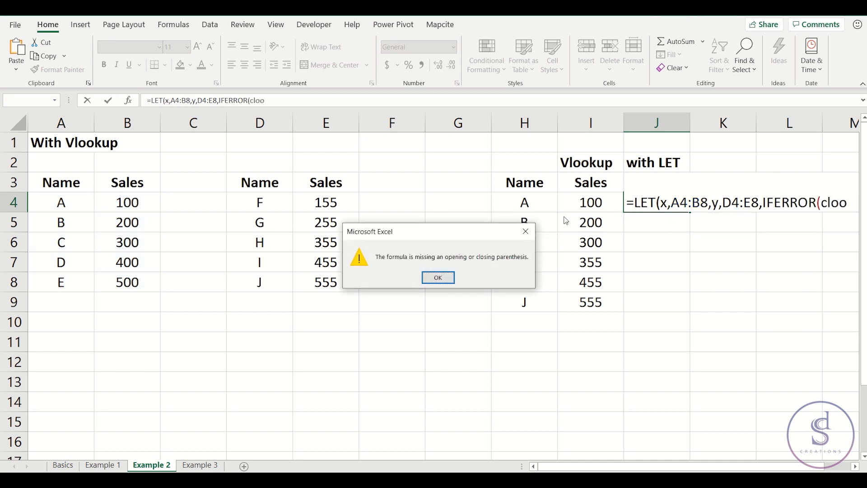
{"action": "left_click", "coordinate": [524, 232]}
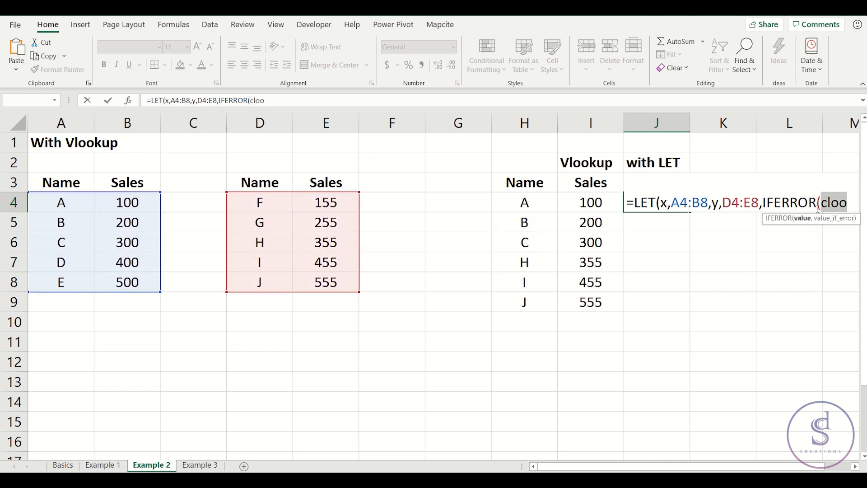
{"action": "type", "text": "vloo"}
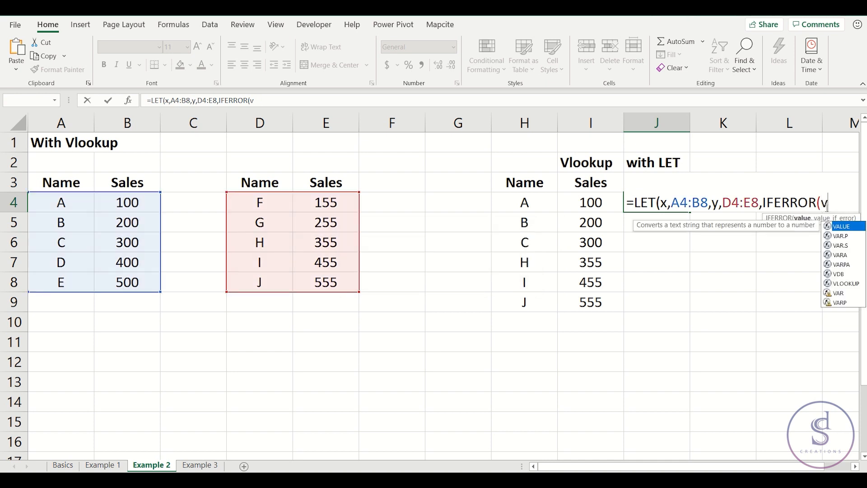
{"action": "key", "text": "Tab"}
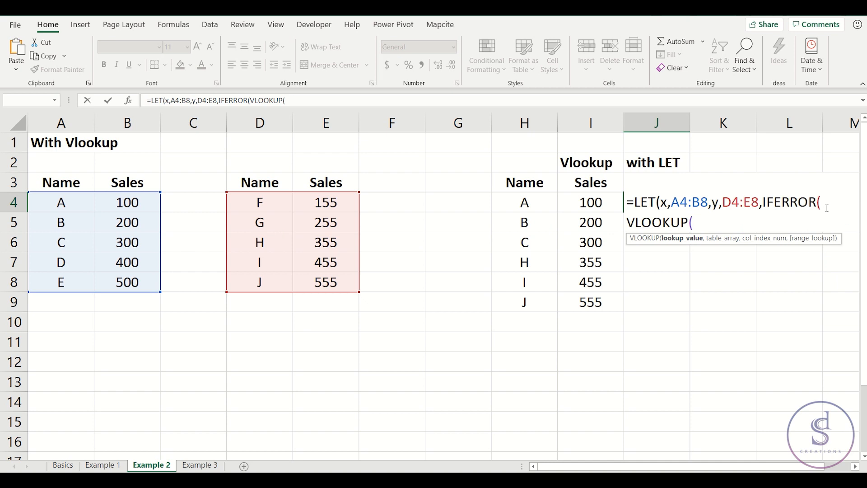
Step: Give J4's first VLOOKUP the arguments H4, x, 2 and 0
{"action": "left_click", "coordinate": [545, 206]}
{"action": "type", "text": ","}
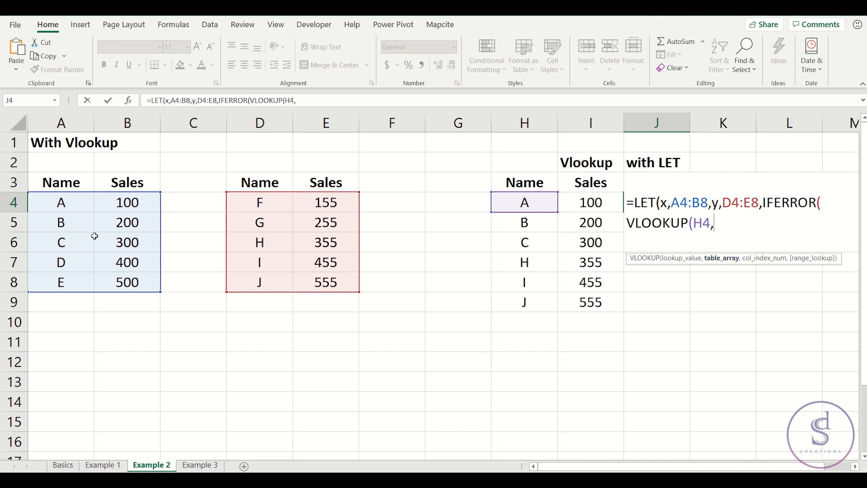
{"action": "type", "text": "x"}
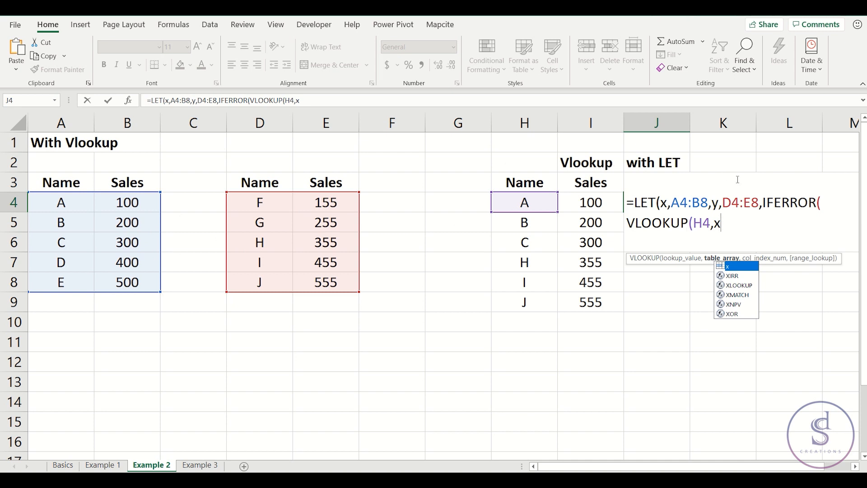
{"action": "type", "text": ",2x0"}
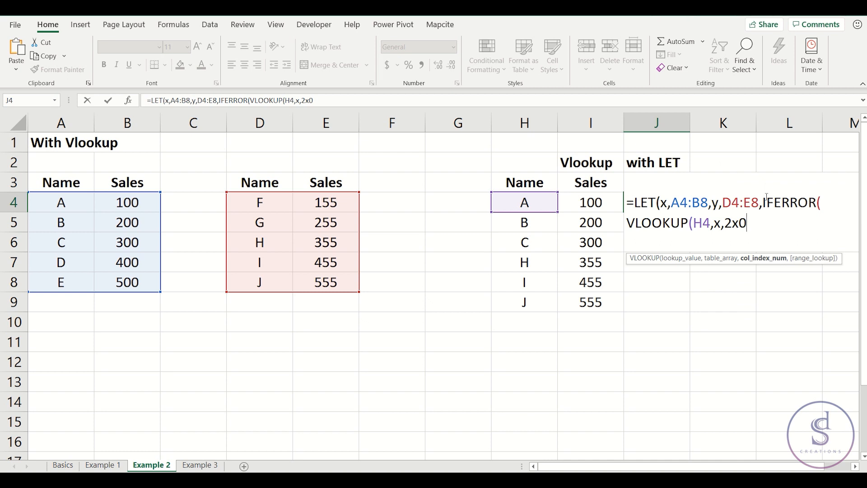
{"action": "key", "text": "BackSpace"}
{"action": "key", "text": "BackSpace"}
{"action": "type", "text": ",0"}
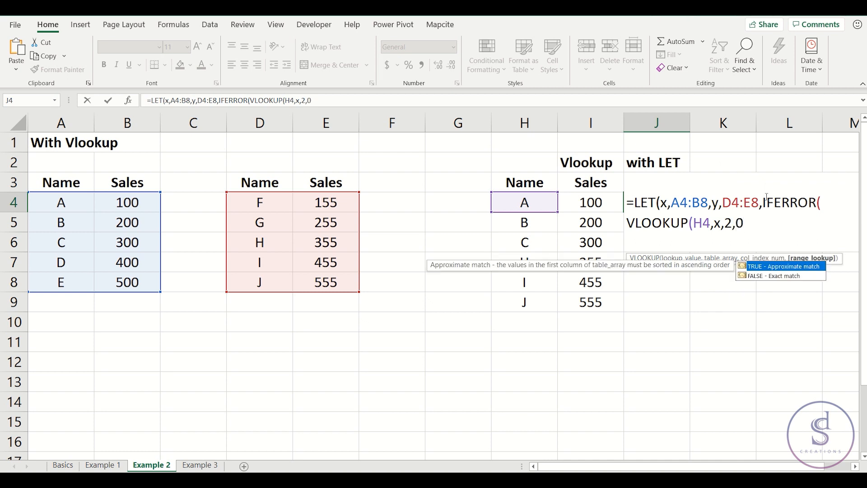
Step: Complete J4's IFERROR with the fallback VLOOKUP(H4,y,2,0), close the LET function and enter the formula
{"action": "type", "text": "),vl"}
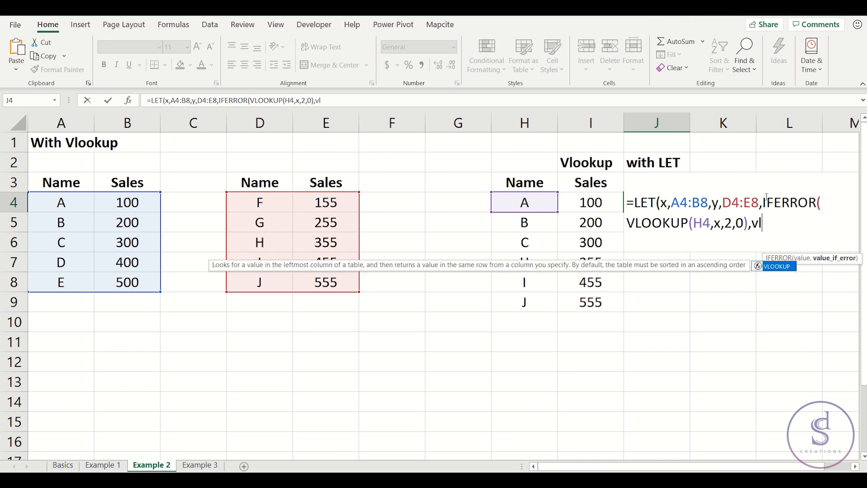
{"action": "key", "text": "Tab"}
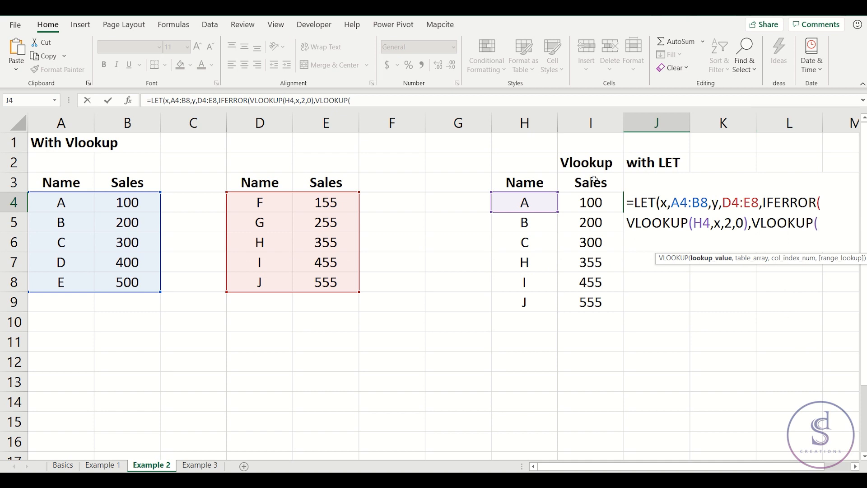
{"action": "left_click", "coordinate": [545, 199]}
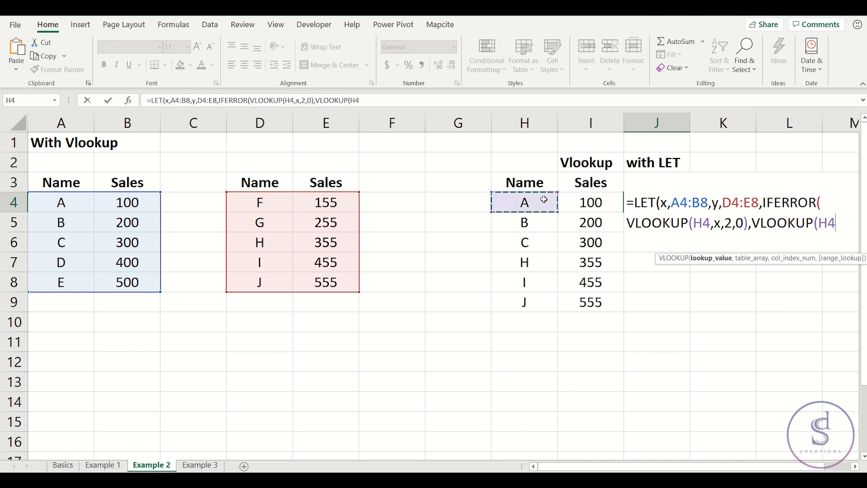
{"action": "type", "text": ",y"}
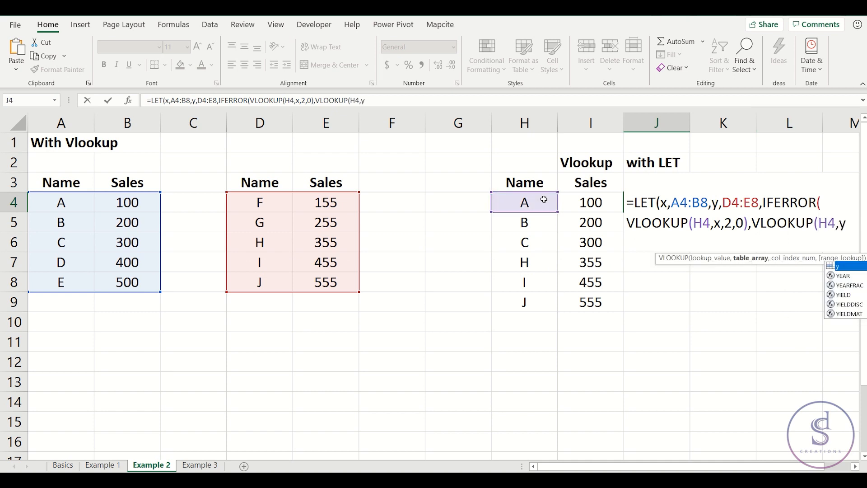
{"action": "type", "text": ","}
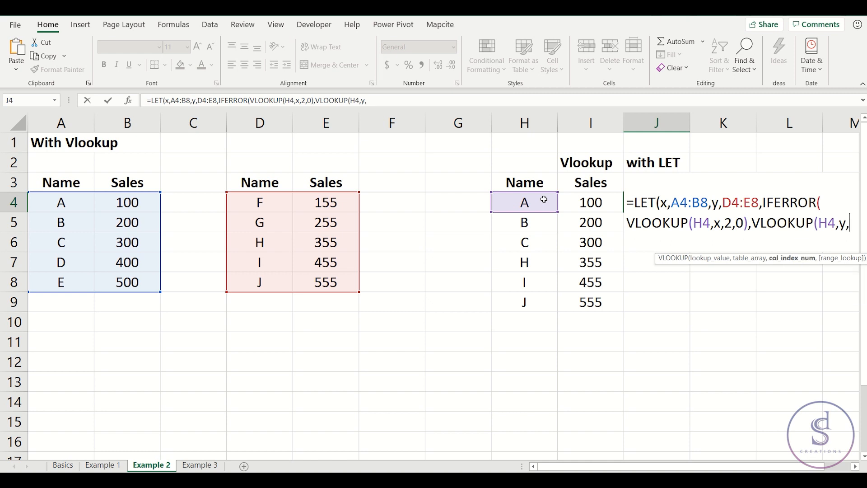
{"action": "type", "text": "2,0"}
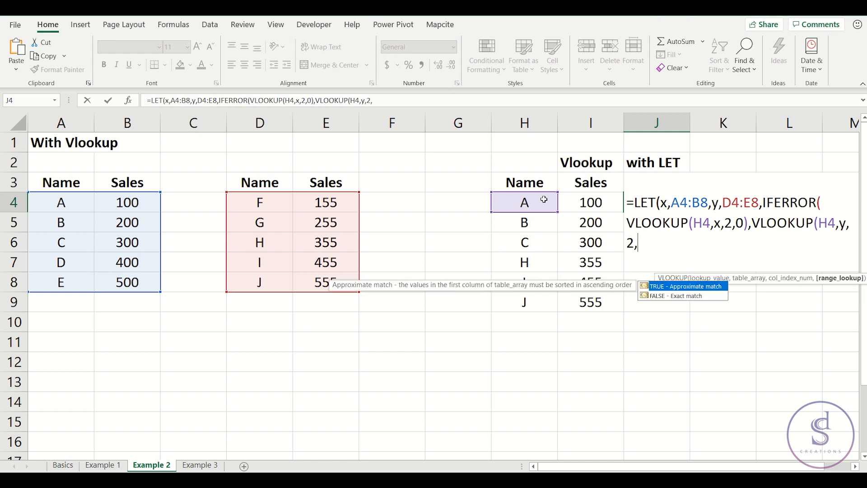
{"action": "type", "text": ")"}
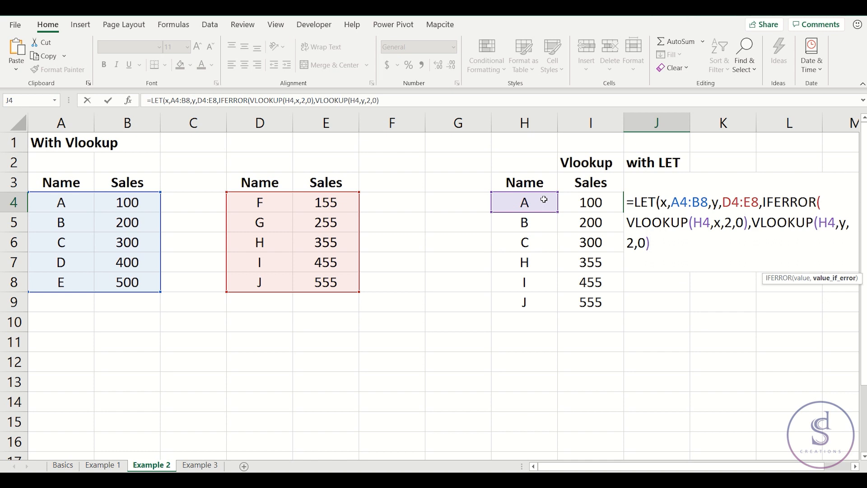
{"action": "type", "text": ")"}
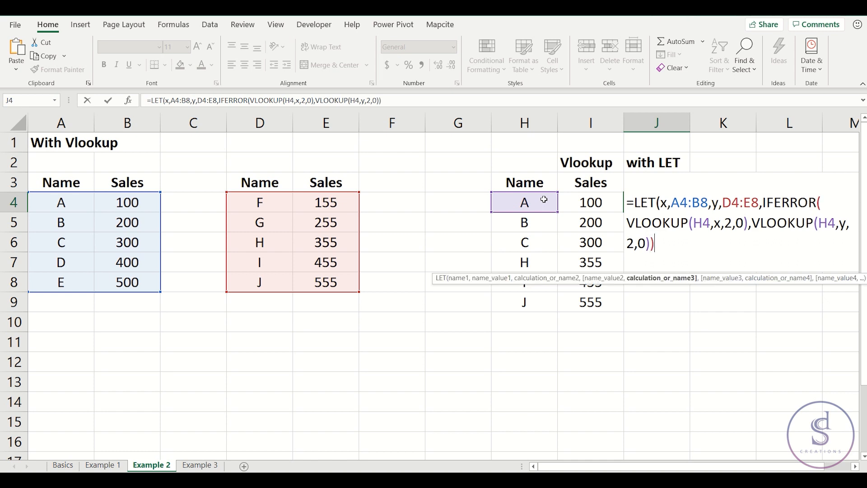
{"action": "type", "text": ")"}
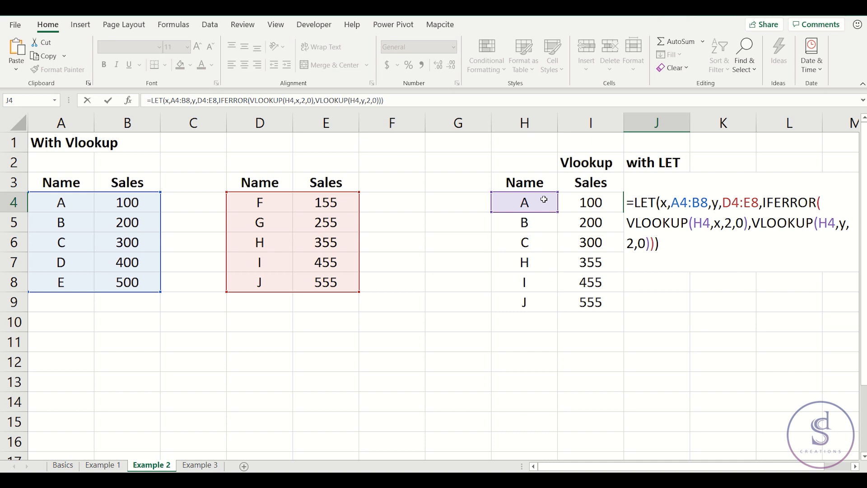
{"action": "key", "text": "Return"}
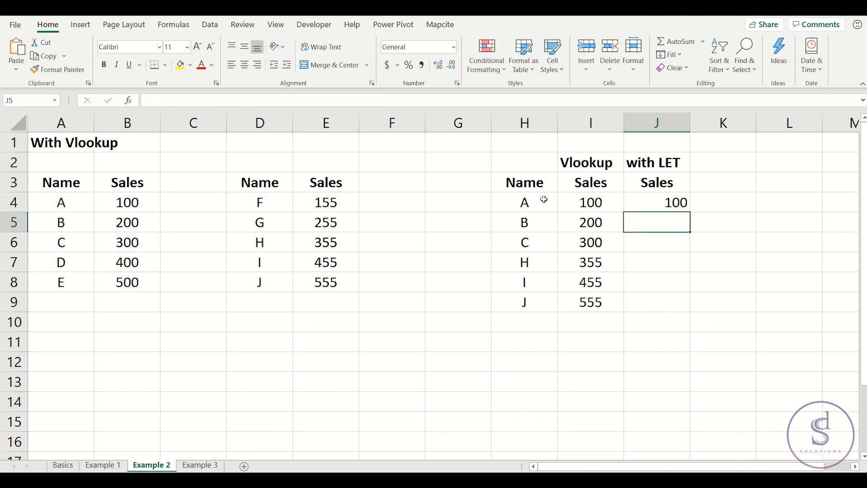
Step: Compare the range references in J4's LET formula with those in I4's IFERROR formula
{"action": "left_click", "coordinate": [669, 198]}
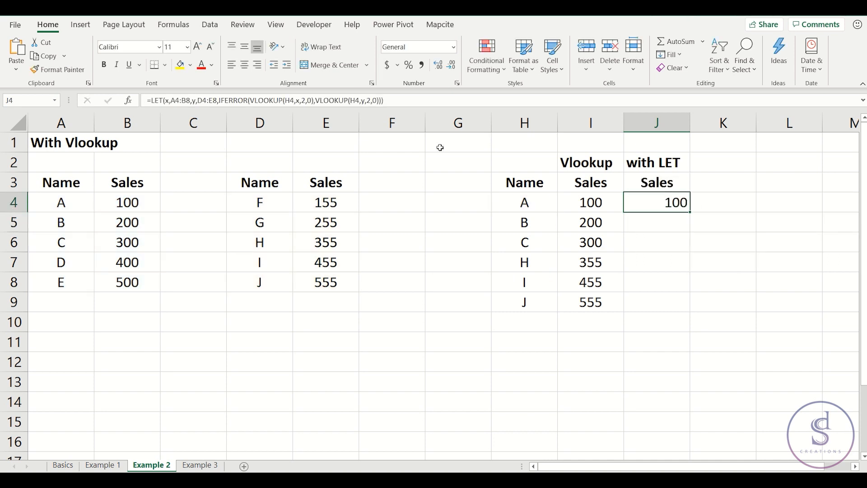
{"action": "left_click", "coordinate": [176, 103]}
{"action": "left_click_drag", "start_coordinate": [175, 104], "coordinate": [186, 103]}
{"action": "key", "text": "Escape"}
{"action": "left_click", "coordinate": [592, 203]}
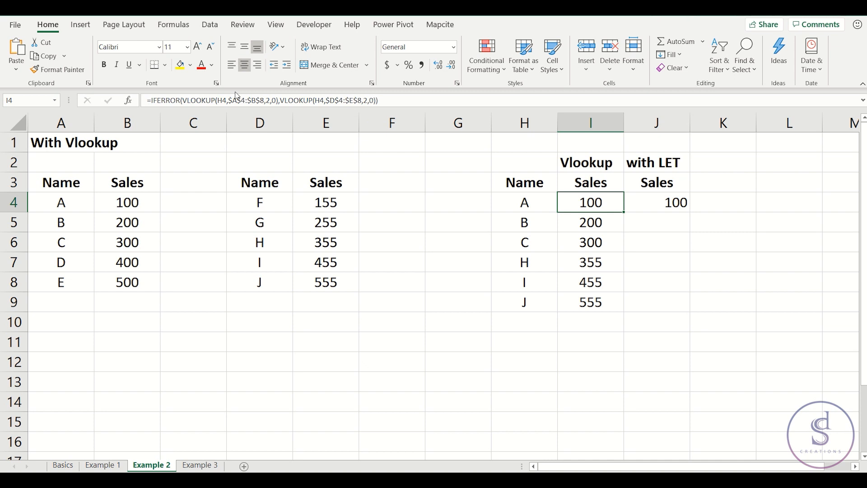
Step: Lock the x and y ranges in J4's LET formula as $A$4:$B$8 and $D$4:$E$8
{"action": "left_click", "coordinate": [668, 204]}
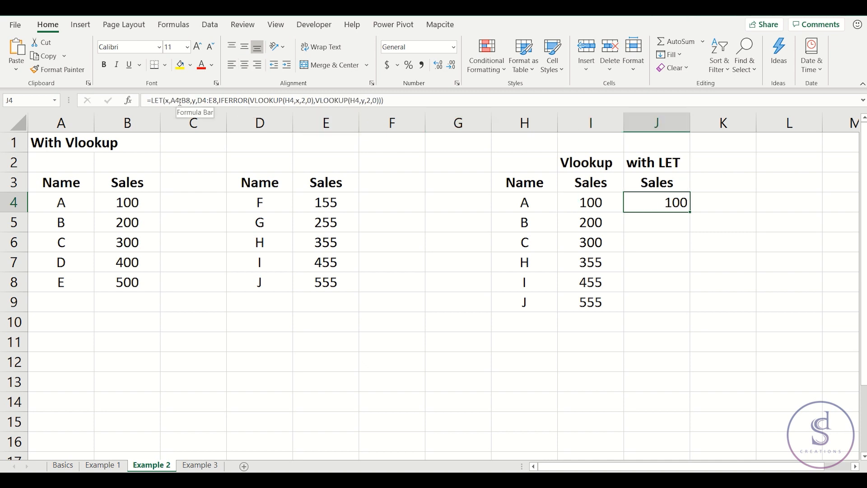
{"action": "left_click_drag", "start_coordinate": [172, 101], "coordinate": [190, 100]}
{"action": "key", "text": "F4"}
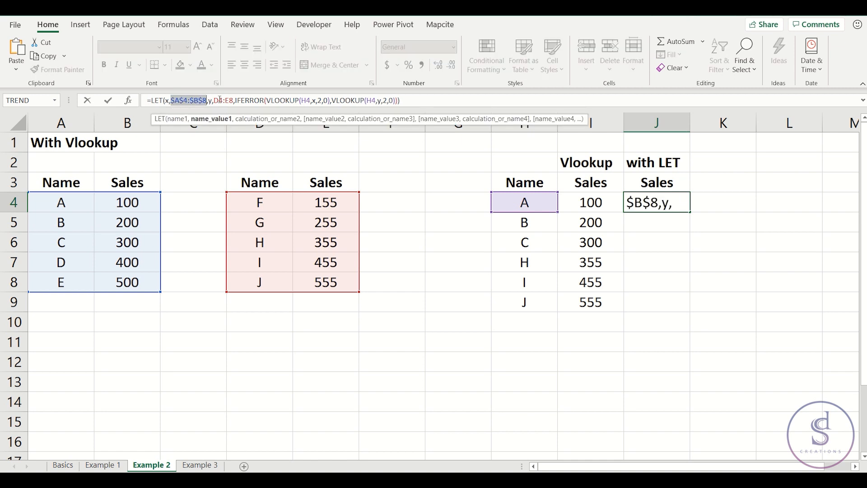
{"action": "left_click_drag", "start_coordinate": [215, 100], "coordinate": [233, 101]}
{"action": "key", "text": "F4"}
{"action": "key", "text": "Return"}
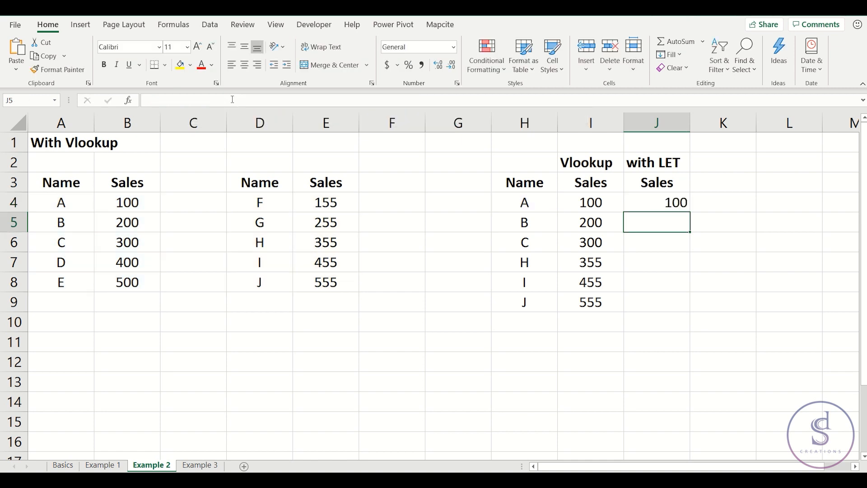
Step: Fill J4's LET formula down to J9 and compare it with the formula in I4
{"action": "left_click", "coordinate": [657, 201]}
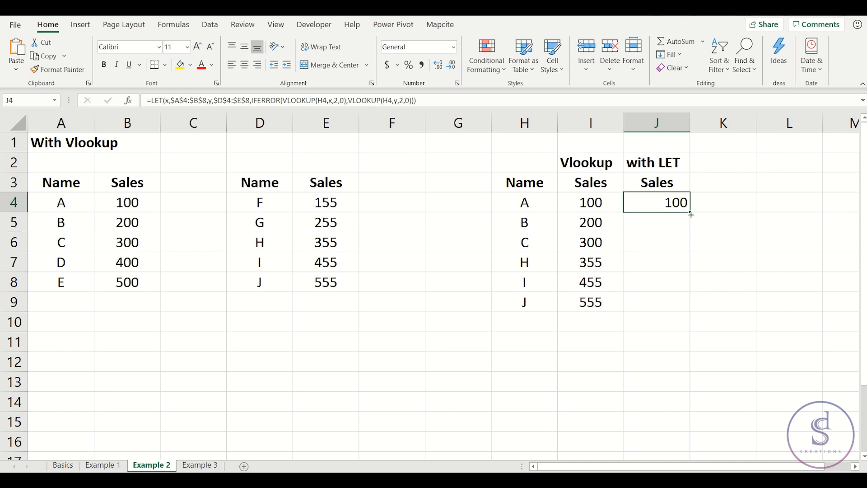
{"action": "left_click_drag", "start_coordinate": [691, 215], "coordinate": [693, 310]}
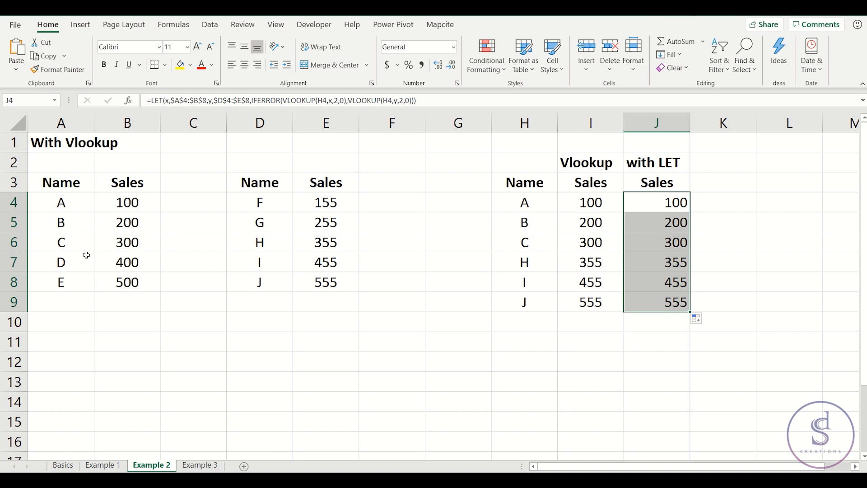
{"action": "left_click", "coordinate": [608, 200]}
{"action": "left_click", "coordinate": [652, 202]}
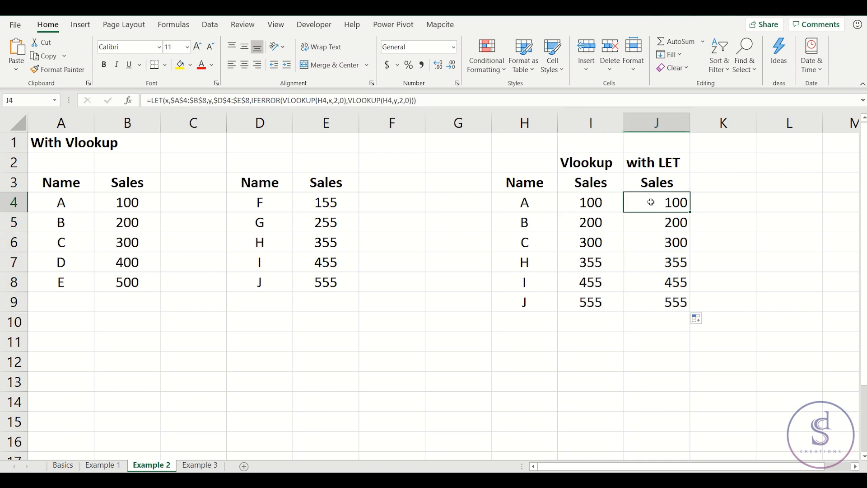
Step: Compare the IFERROR formula in I4 with the LET formula in J4, and look back at the Example 1 sheet
{"action": "left_click", "coordinate": [589, 202]}
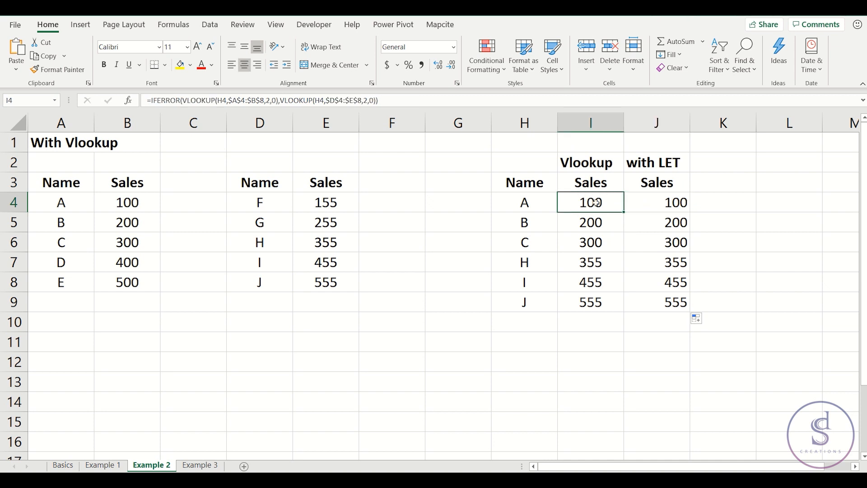
{"action": "left_click", "coordinate": [658, 206]}
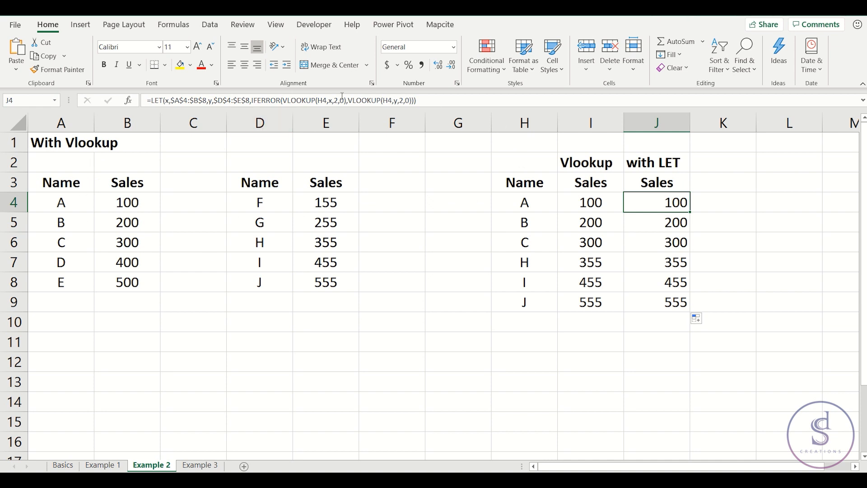
{"action": "left_click", "coordinate": [587, 197]}
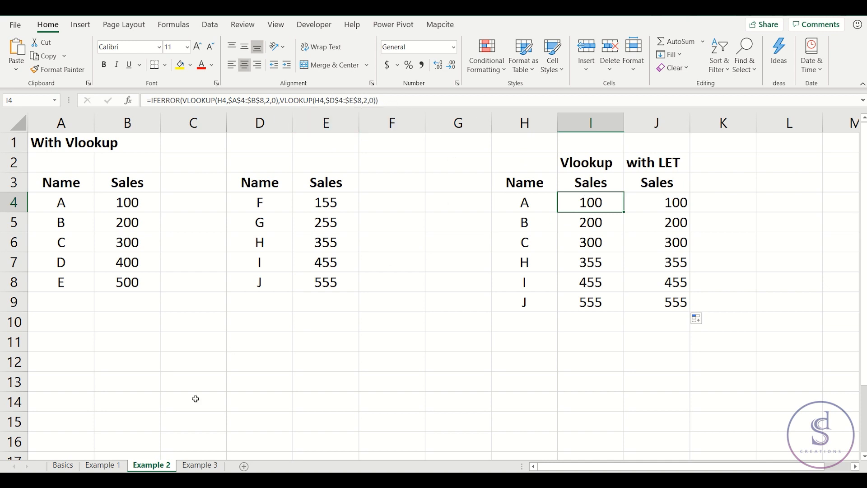
{"action": "left_click", "coordinate": [104, 466]}
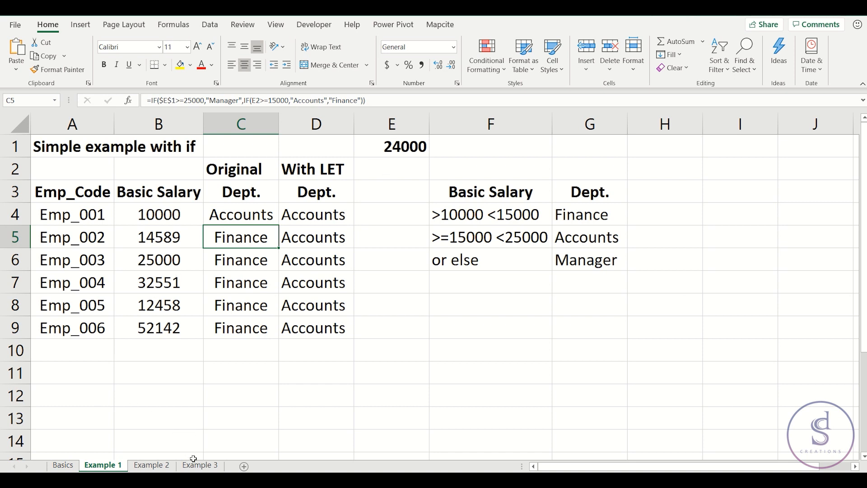
Step: Open the Example 3 sheet and change the rate table's header in E3 to P_Code
{"action": "left_click", "coordinate": [197, 466]}
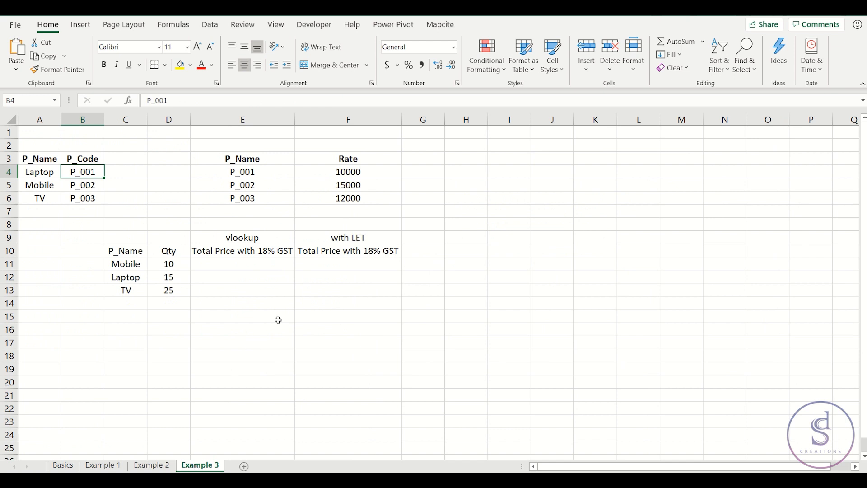
{"action": "left_click", "coordinate": [254, 264]}
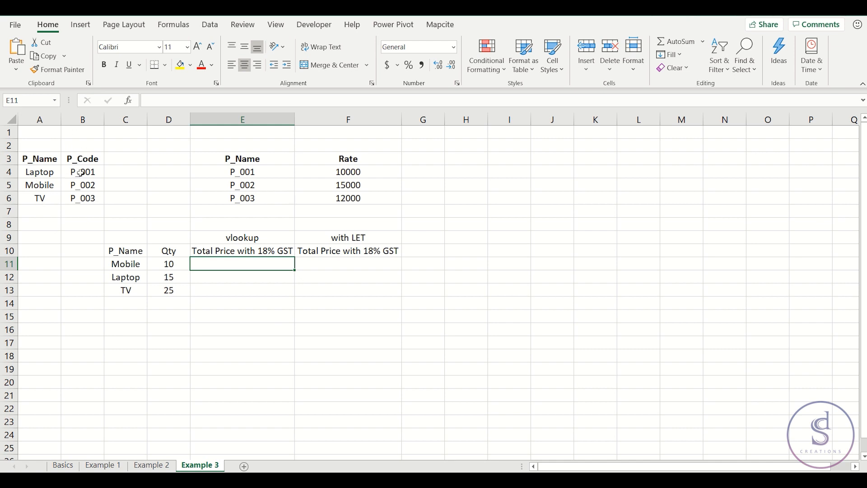
{"action": "left_click", "coordinate": [274, 157]}
{"action": "double_click", "coordinate": [172, 100]}
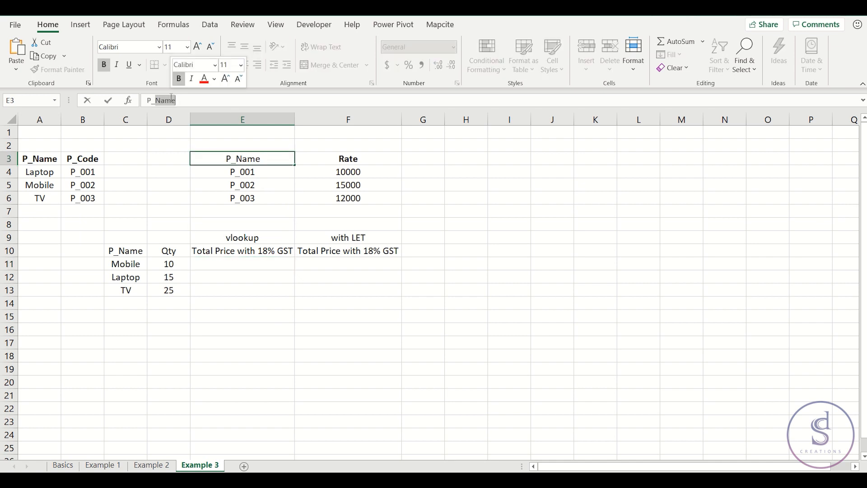
{"action": "type", "text": "Code"}
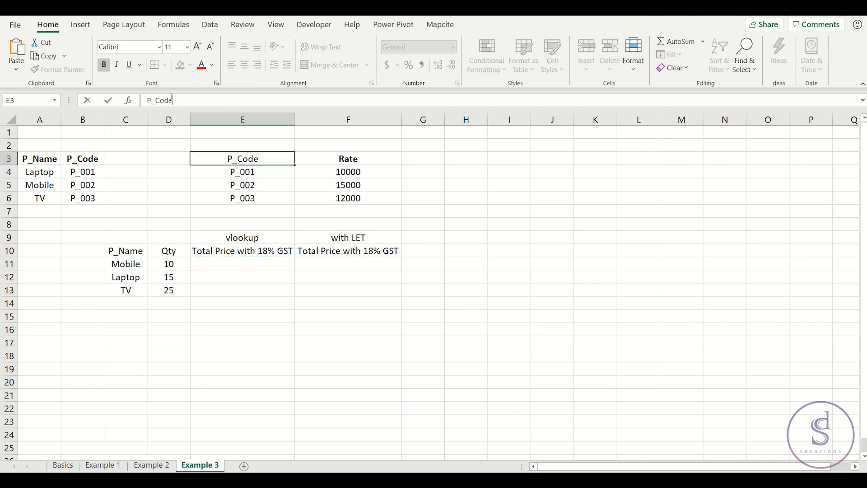
{"action": "key", "text": "Return"}
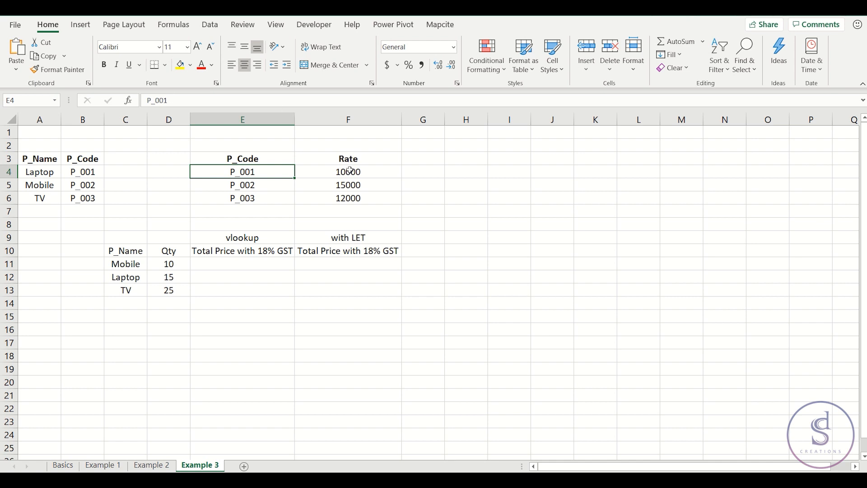
Step: Review the product name, quantity and total price cells for the Mobile row of the order table
{"action": "left_click", "coordinate": [256, 261]}
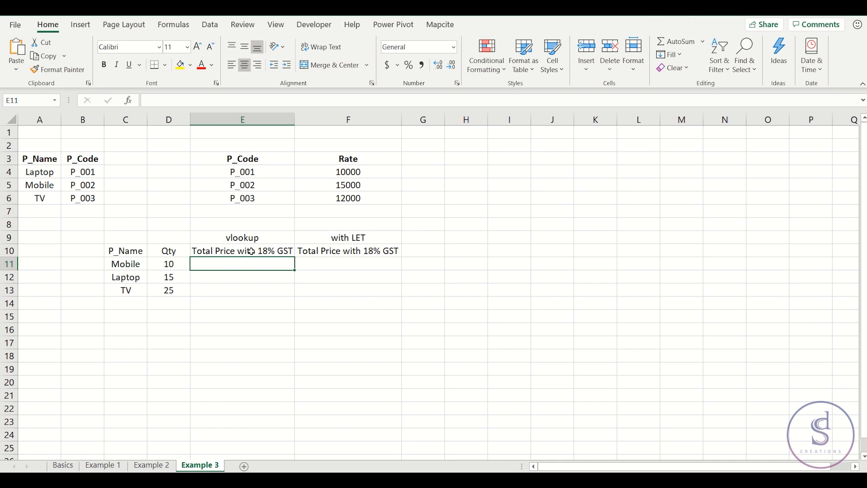
{"action": "left_click", "coordinate": [174, 262]}
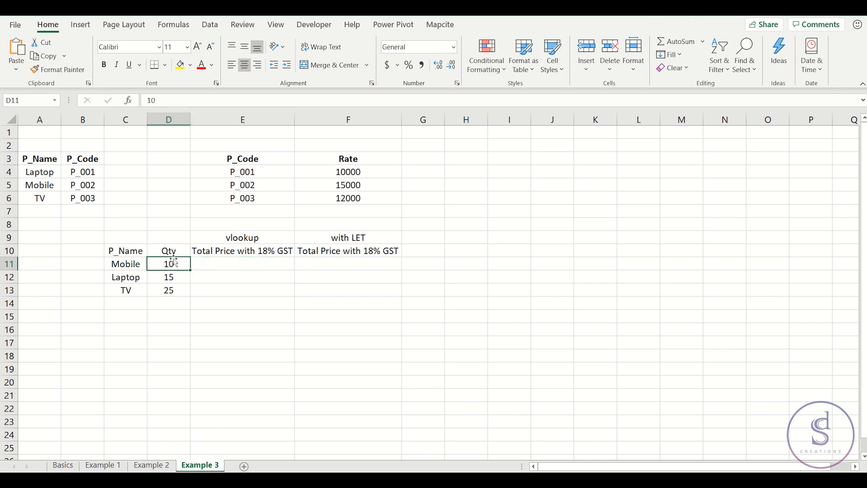
{"action": "left_click", "coordinate": [226, 266]}
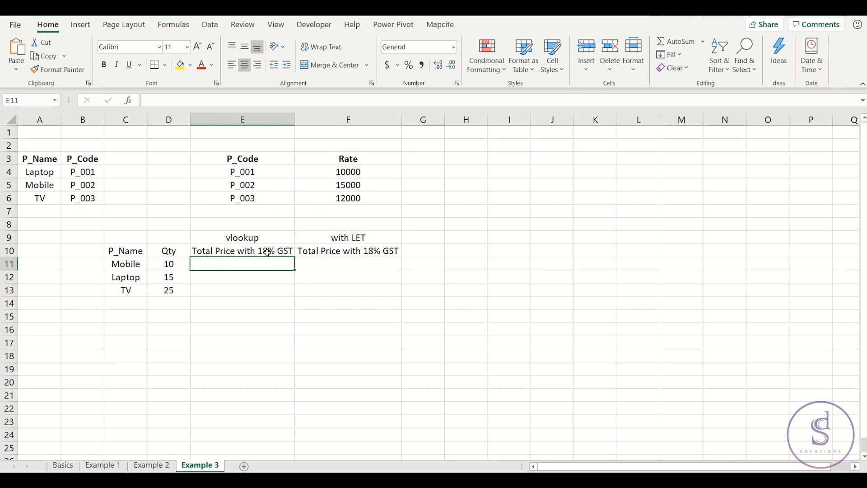
{"action": "left_click", "coordinate": [128, 265]}
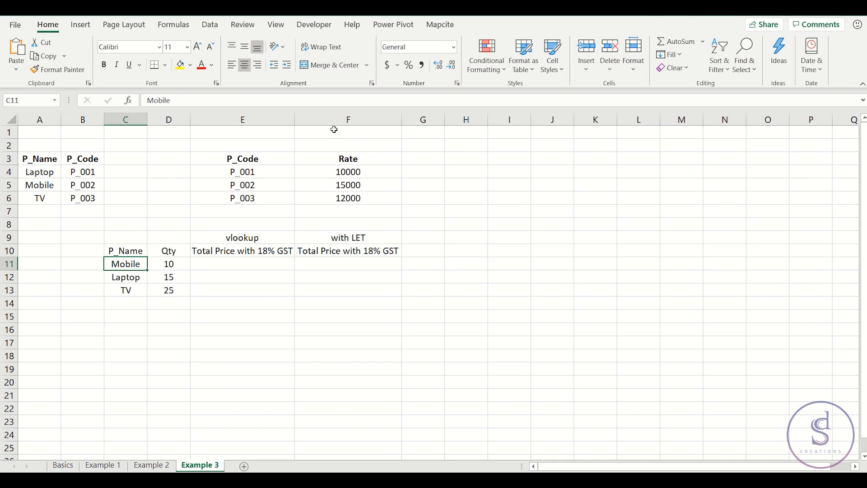
Step: Enter =VLOOKUP(C11,A4:B6,2,0) in E11 to look up the product code for Mobile
{"action": "left_click", "coordinate": [251, 263]}
{"action": "type", "text": "="}
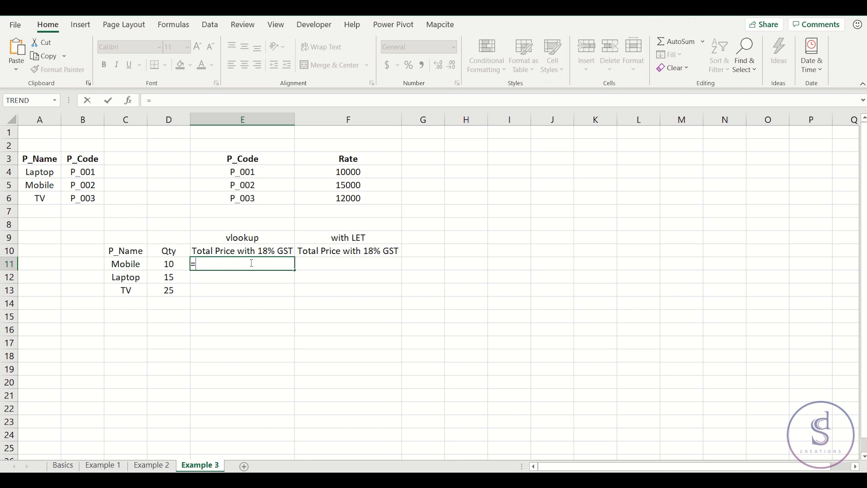
{"action": "type", "text": "v"}
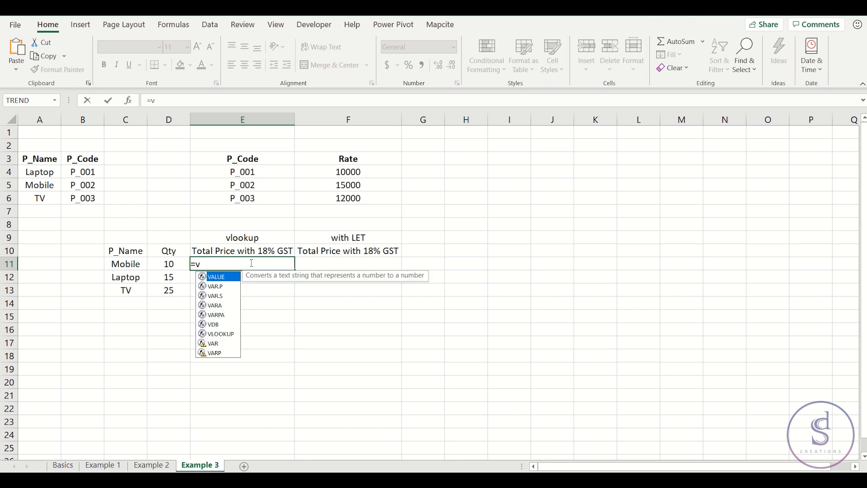
{"action": "type", "text": "loo"}
{"action": "key", "text": "Tab"}
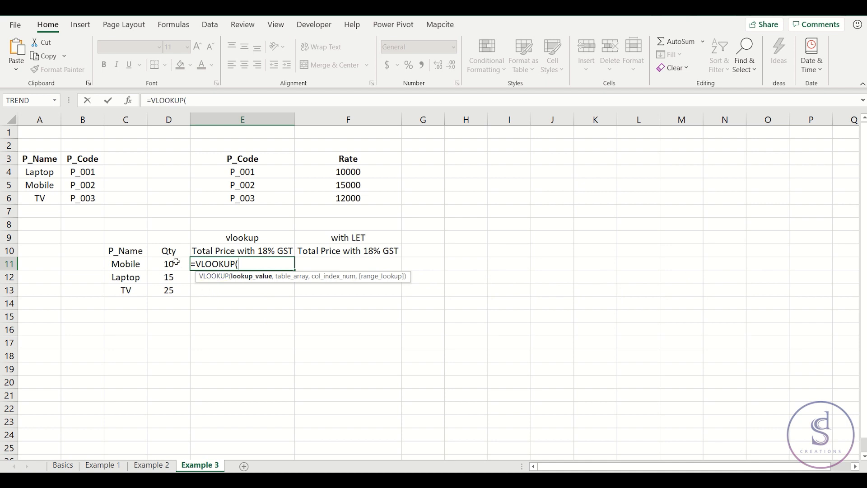
{"action": "left_click", "coordinate": [136, 264]}
{"action": "type", "text": ","}
{"action": "left_click_drag", "start_coordinate": [40, 173], "coordinate": [84, 198]}
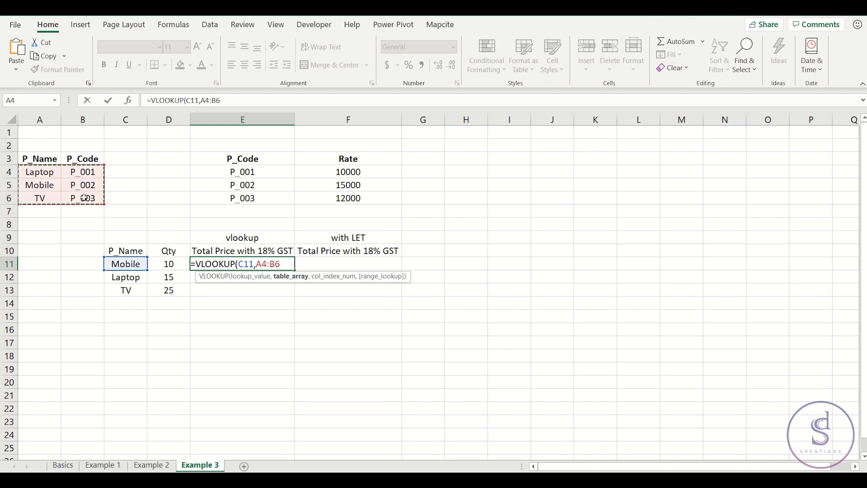
{"action": "type", "text": ","}
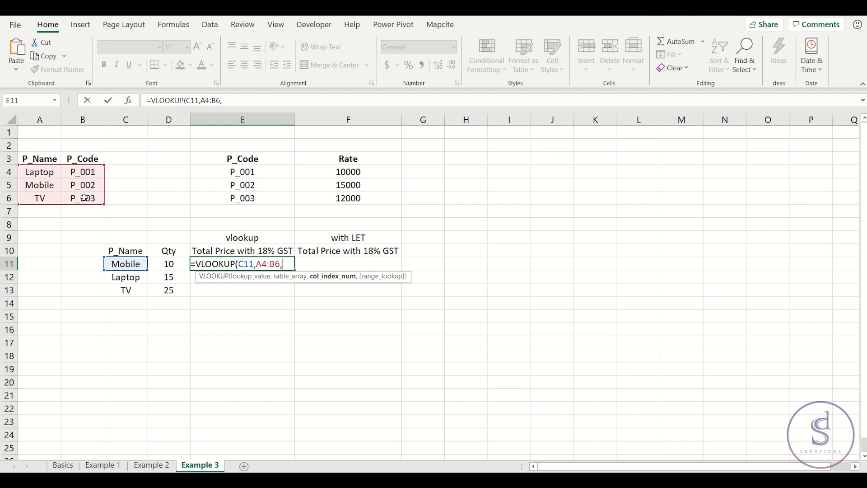
{"action": "type", "text": "2,0"}
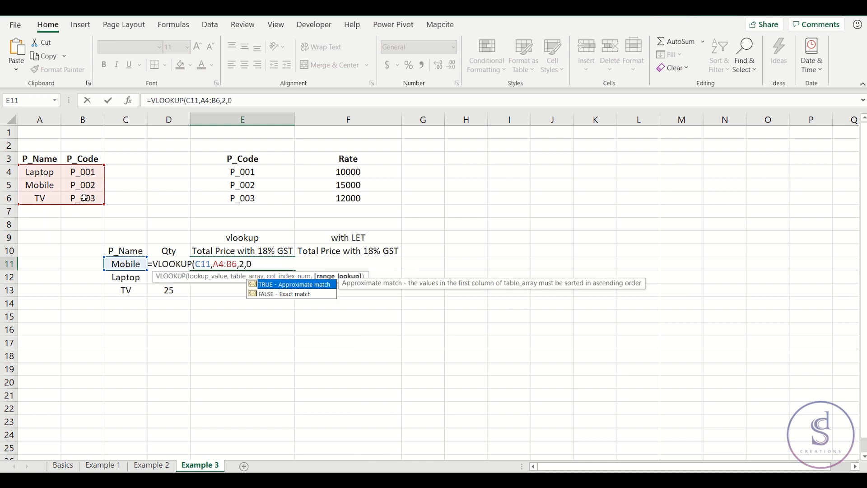
{"action": "type", "text": ")"}
{"action": "key", "text": "Return"}
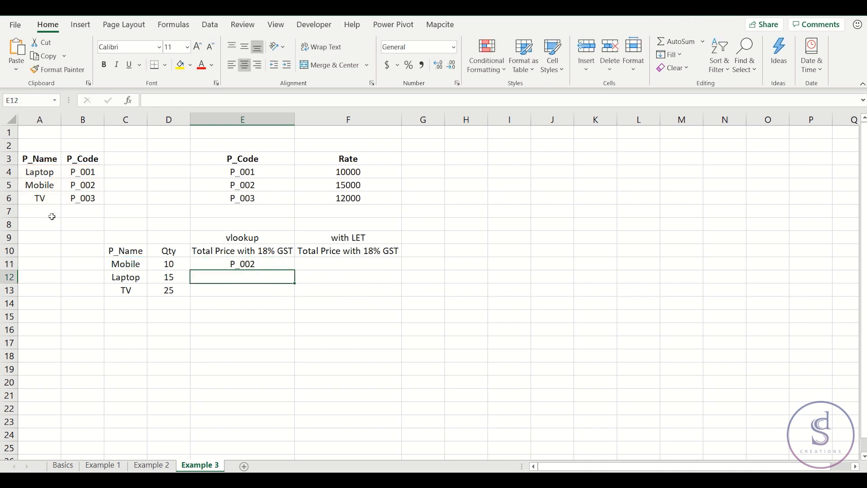
Step: Nest E11's lookup inside an outer VLOOKUP on E4:F6 with column 2 and exact match 0 to return the rate
{"action": "left_click", "coordinate": [227, 264]}
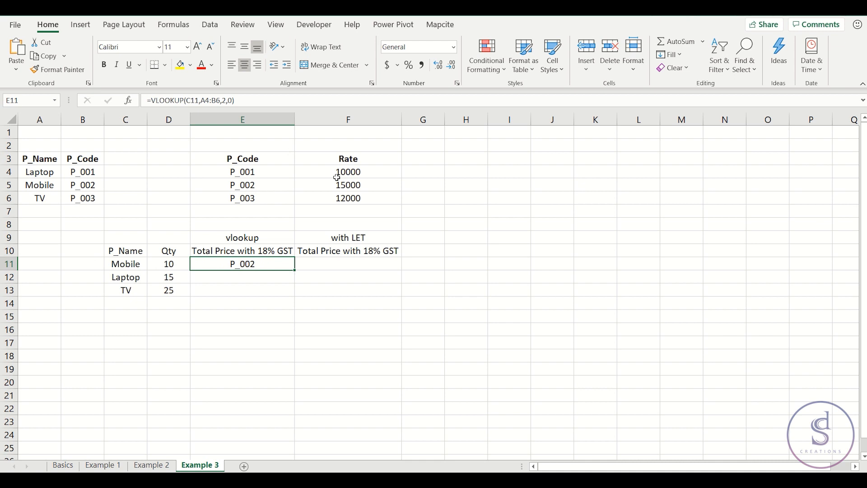
{"action": "left_click", "coordinate": [153, 101]}
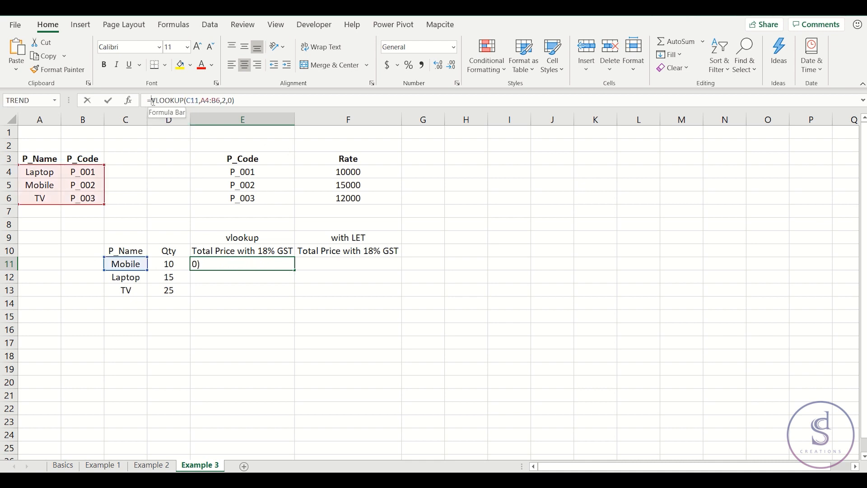
{"action": "type", "text": "vl"}
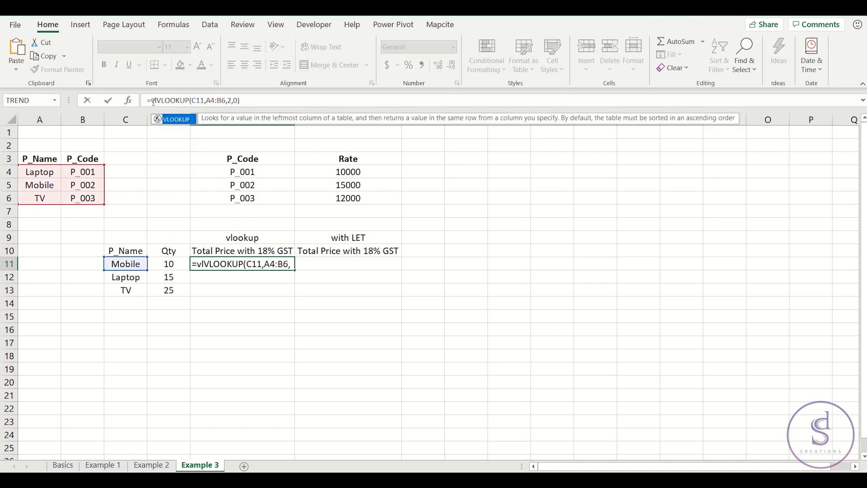
{"action": "key", "text": "Tab"}
{"action": "left_click", "coordinate": [277, 101]}
{"action": "type", "text": ","}
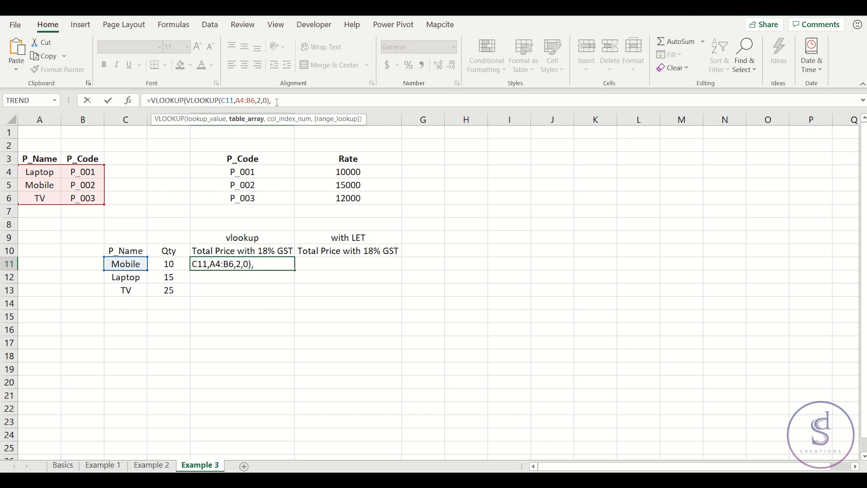
{"action": "left_click_drag", "start_coordinate": [271, 172], "coordinate": [331, 197]}
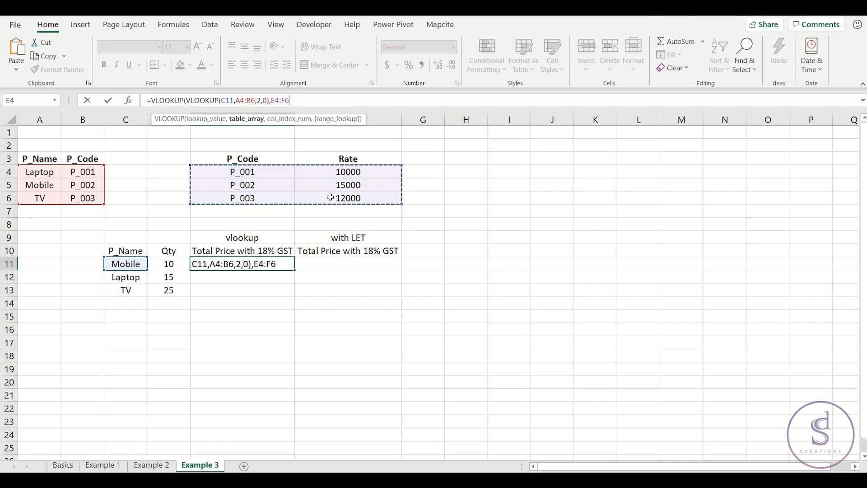
{"action": "type", "text": ",2,"}
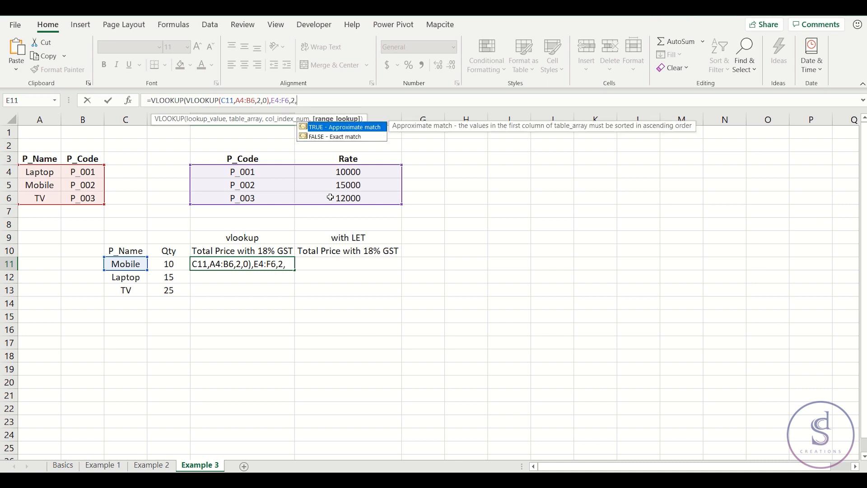
{"action": "type", "text": "0)"}
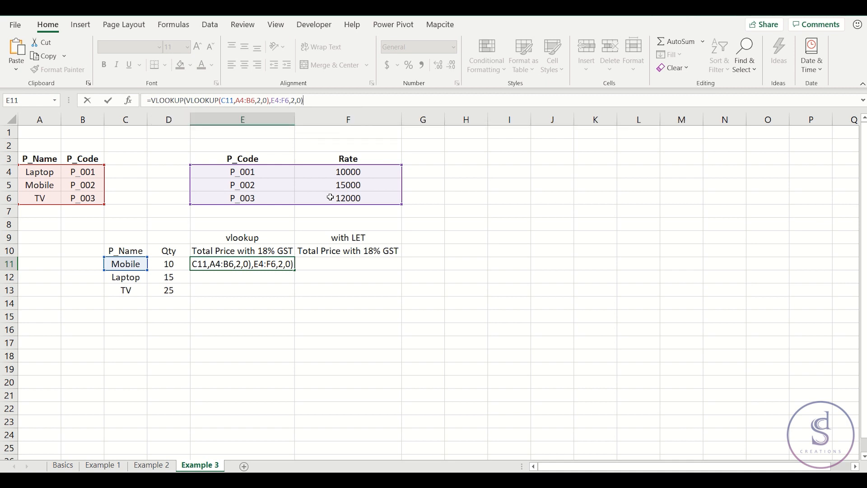
{"action": "key", "text": "Return"}
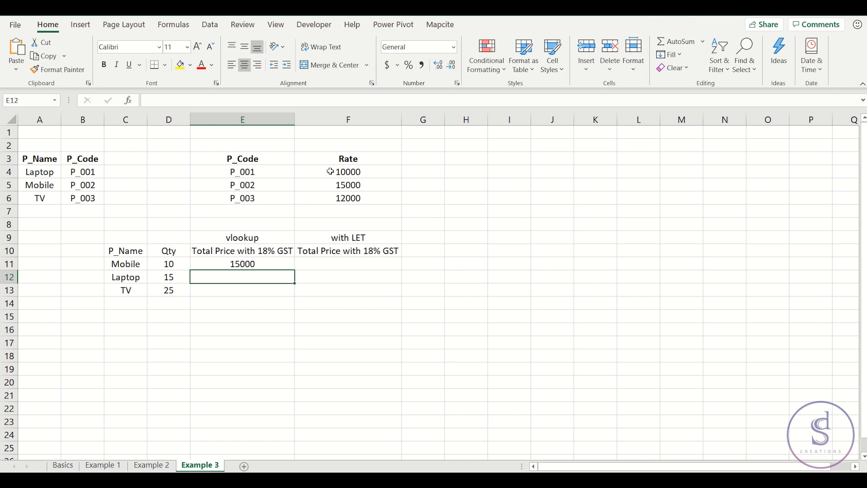
Step: Multiply E11's nested VLOOKUP by the quantity in D11, enclosing the whole product in parentheses
{"action": "left_click", "coordinate": [236, 263]}
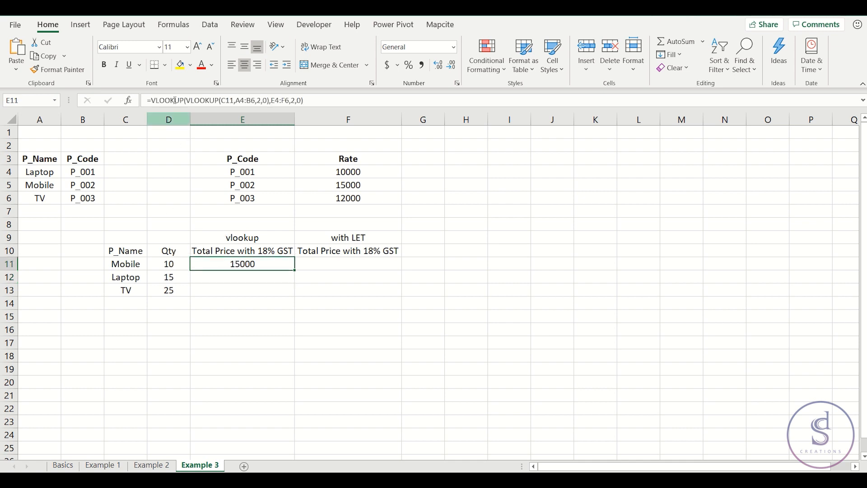
{"action": "left_click", "coordinate": [152, 97]}
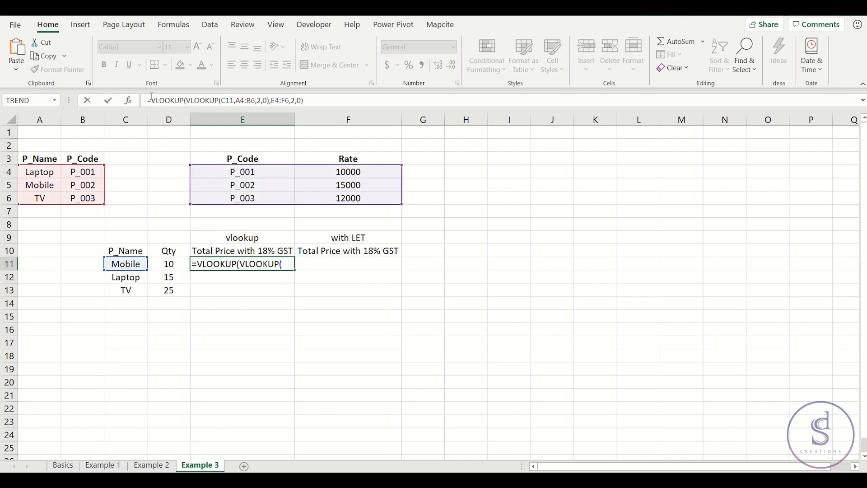
{"action": "type", "text": "("}
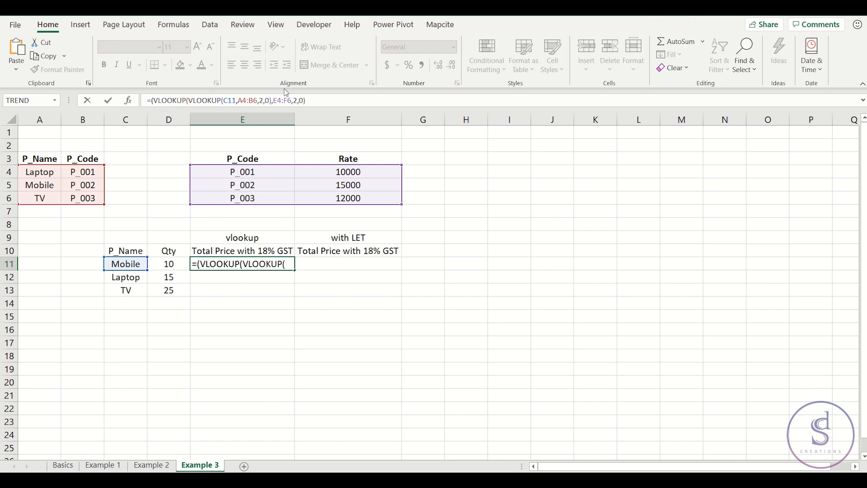
{"action": "left_click", "coordinate": [315, 100]}
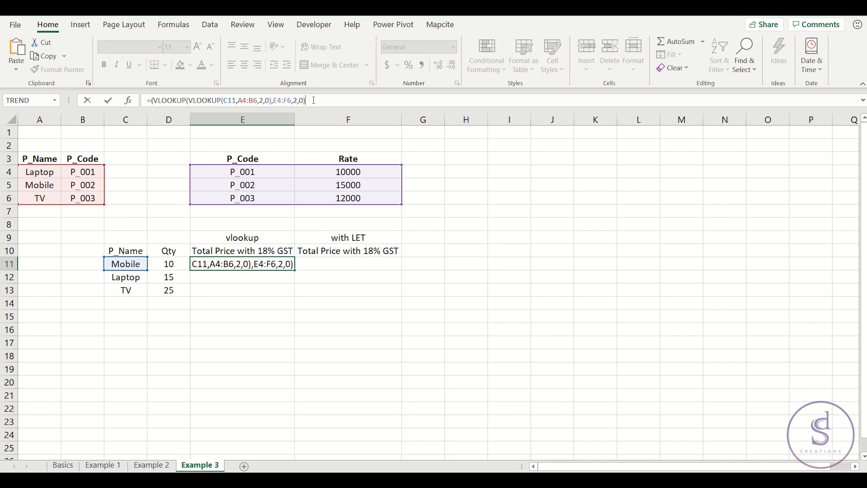
{"action": "type", "text": "*"}
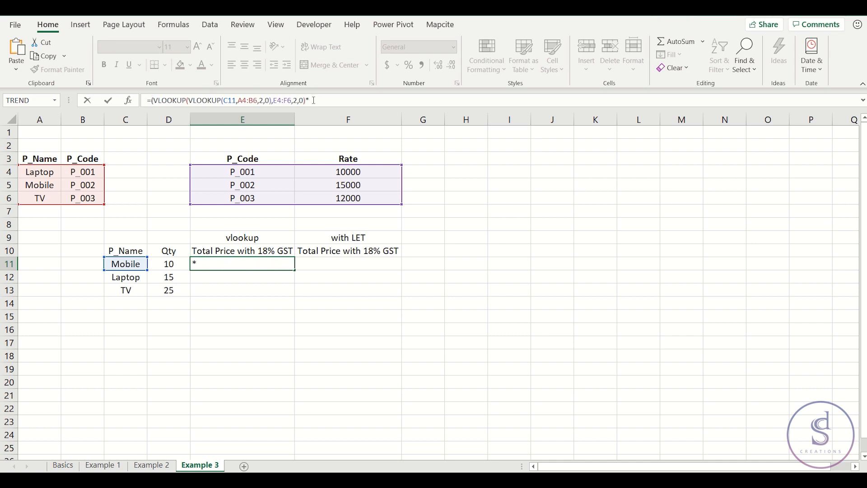
{"action": "left_click", "coordinate": [166, 263]}
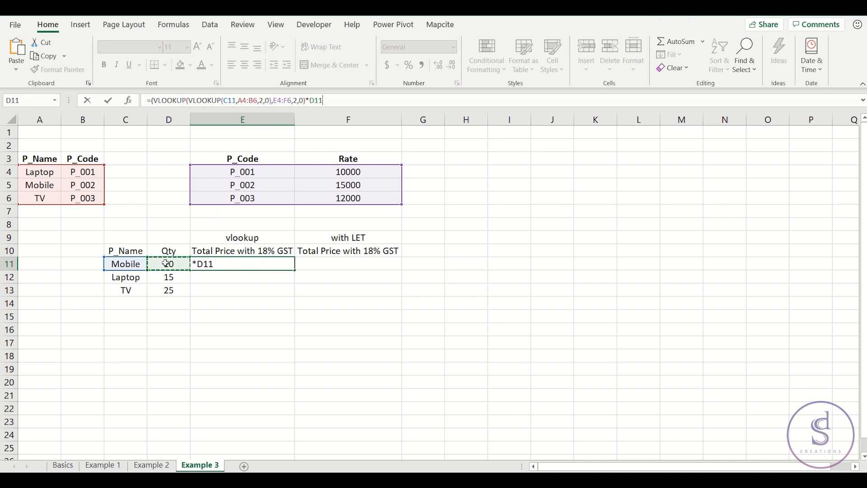
{"action": "type", "text": ")"}
{"action": "key", "text": "Return"}
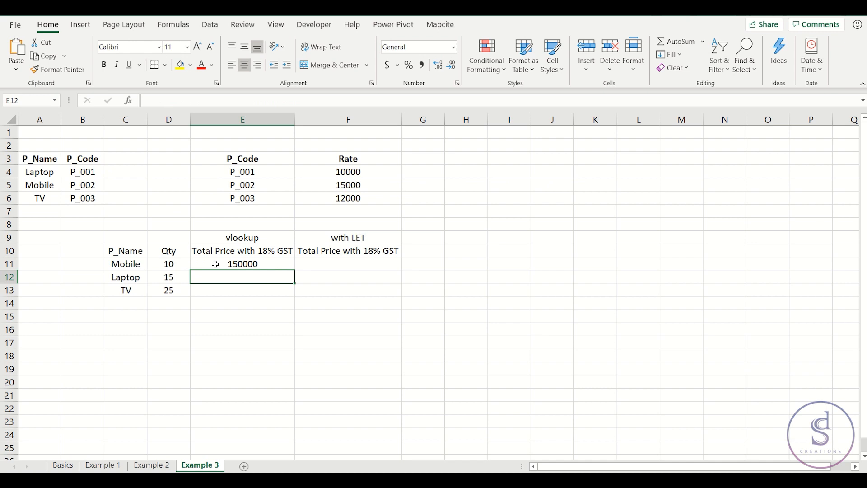
Step: Extend E11's formula with 18% GST by adding a copy of its nested VLOOKUP product multiplied by 18%
{"action": "left_click", "coordinate": [256, 261]}
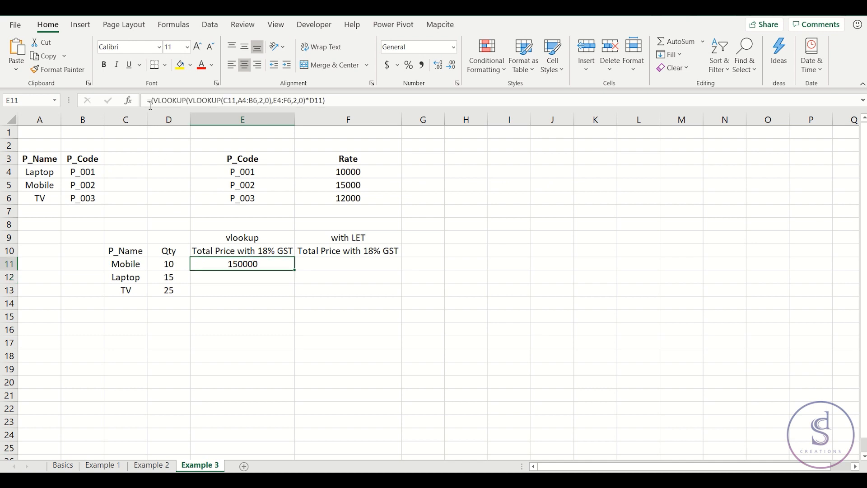
{"action": "left_click_drag", "start_coordinate": [153, 100], "coordinate": [368, 107]}
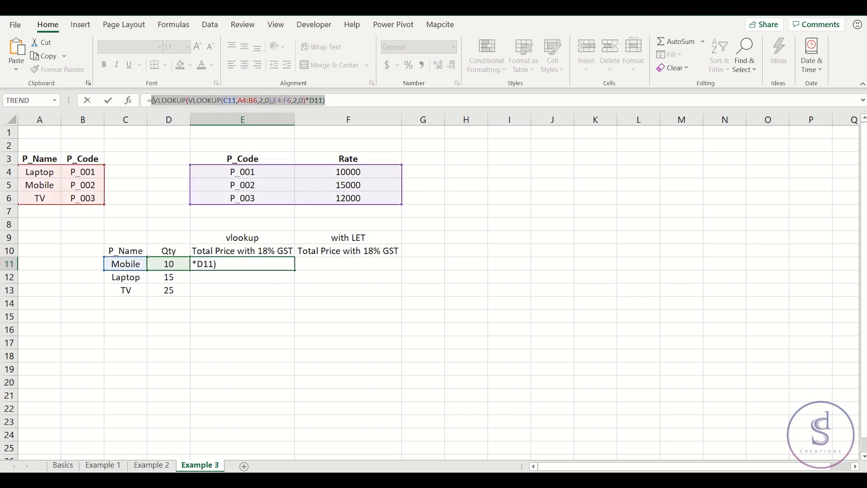
{"action": "left_click", "coordinate": [153, 100]}
{"action": "type", "text": "("}
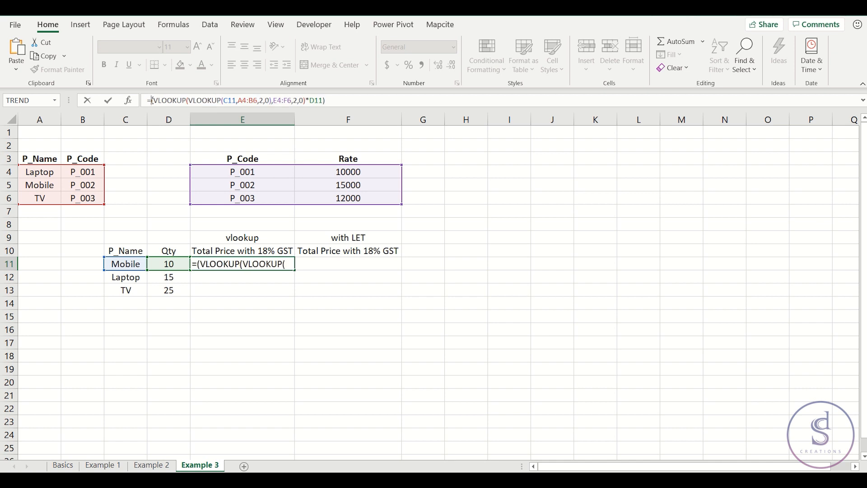
{"action": "left_click", "coordinate": [334, 97]}
{"action": "type", "text": "+"}
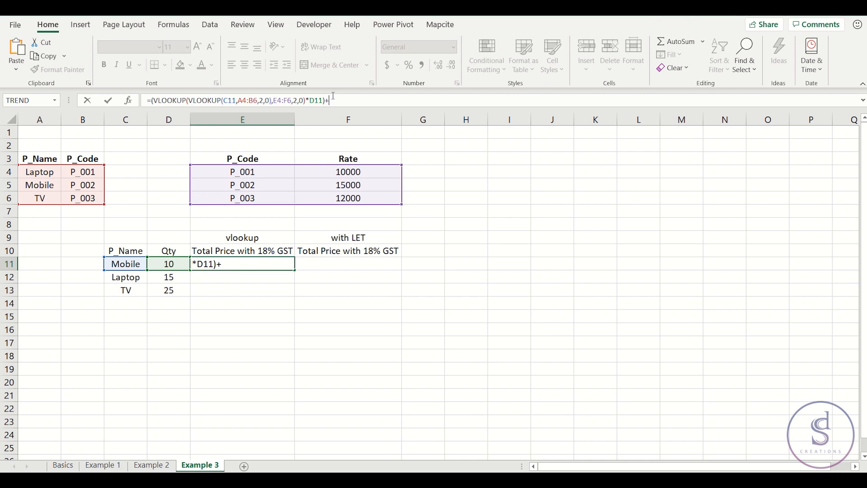
{"action": "type", "text": "("}
{"action": "key", "text": "ctrl+v"}
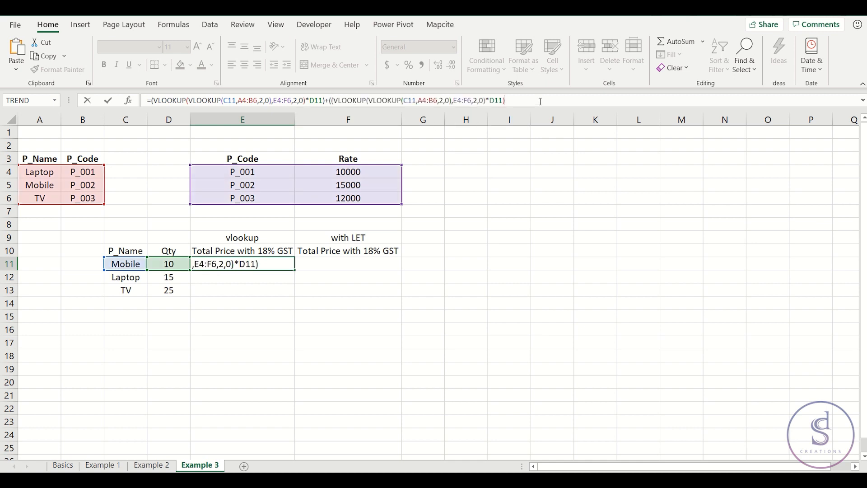
{"action": "type", "text": "*18%)"}
{"action": "key", "text": "Return"}
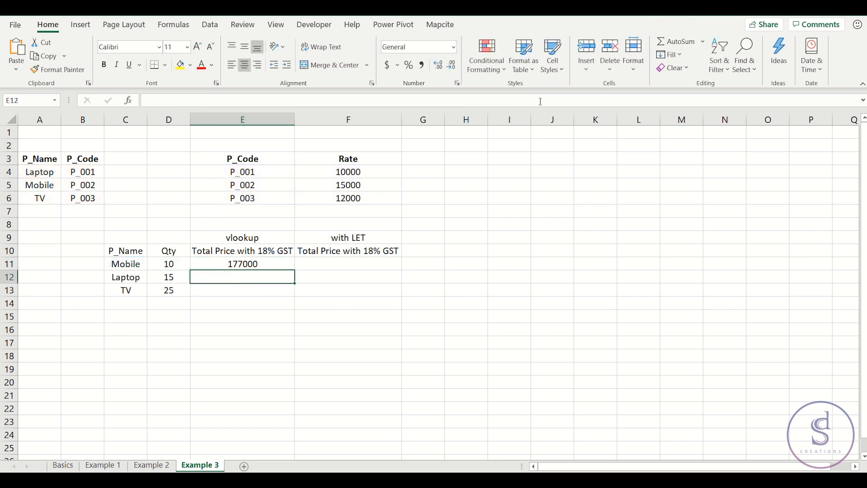
Step: Calculate 18% of 150000 in H6 to check the GST amount included in E11
{"action": "left_click", "coordinate": [261, 263]}
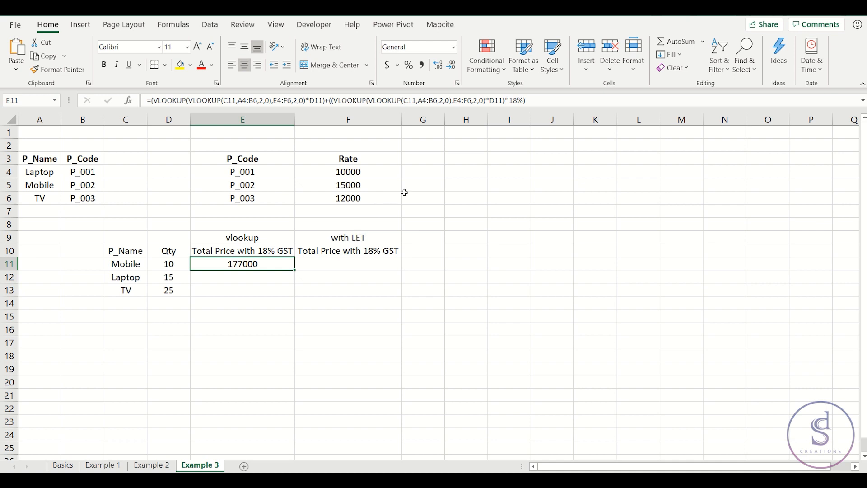
{"action": "left_click", "coordinate": [471, 197]}
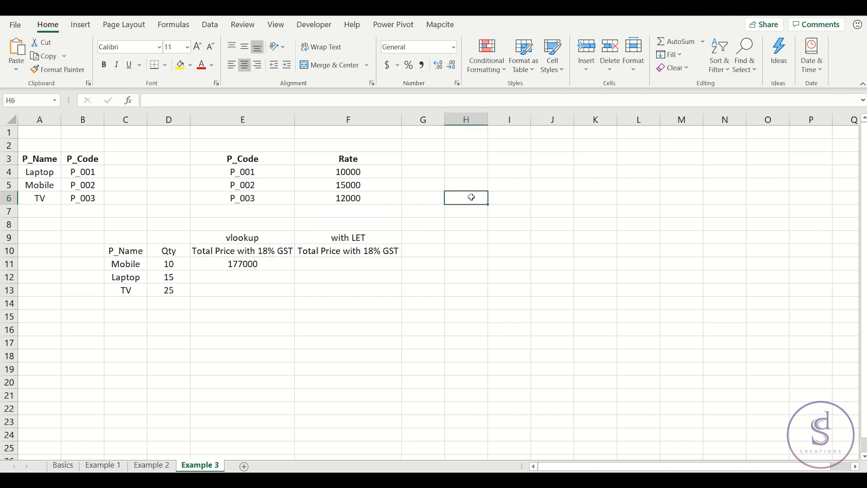
{"action": "type", "text": "=1500"}
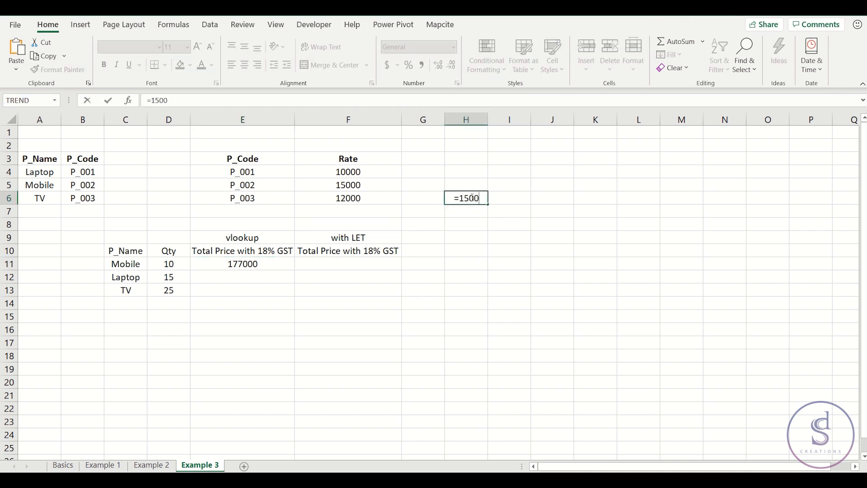
{"action": "type", "text": "00*18"}
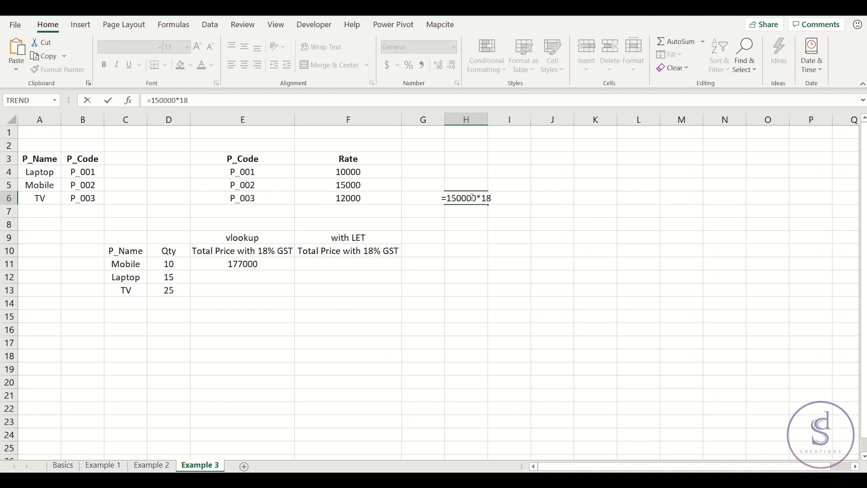
{"action": "key", "text": "Return"}
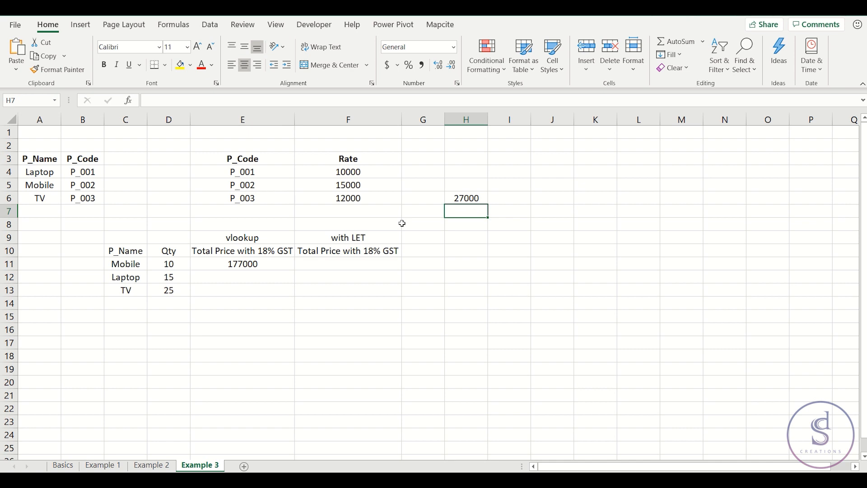
Step: Make the lookup ranges absolute in the base-price part of E11's formula, as $A$4:$B$6 and $E$4:$F$6
{"action": "left_click", "coordinate": [261, 265]}
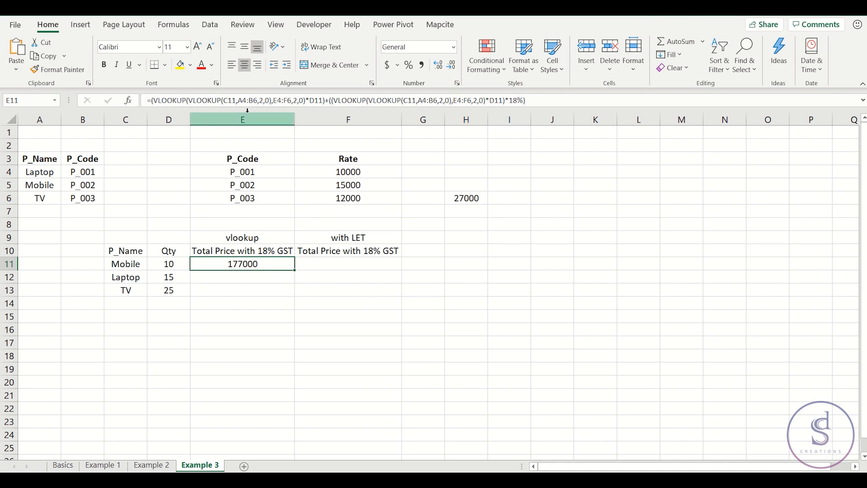
{"action": "left_click_drag", "start_coordinate": [238, 101], "coordinate": [258, 100]}
{"action": "key", "text": "F4"}
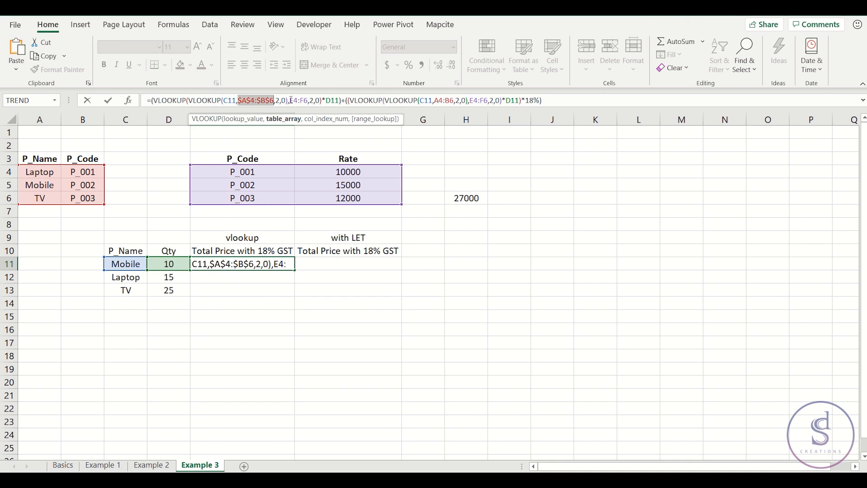
{"action": "left_click_drag", "start_coordinate": [293, 100], "coordinate": [308, 100]}
{"action": "key", "text": "F4"}
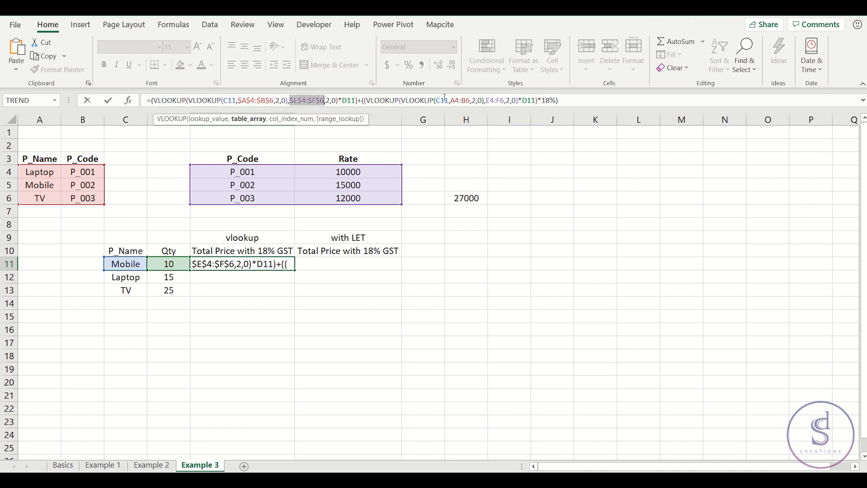
Step: Make the ranges in E11's GST part absolute as $A$4:$B$6 and $E$4:$F$6, and fill the formula down to E13
{"action": "left_click_drag", "start_coordinate": [458, 99], "coordinate": [519, 98]}
{"action": "key", "text": "F4"}
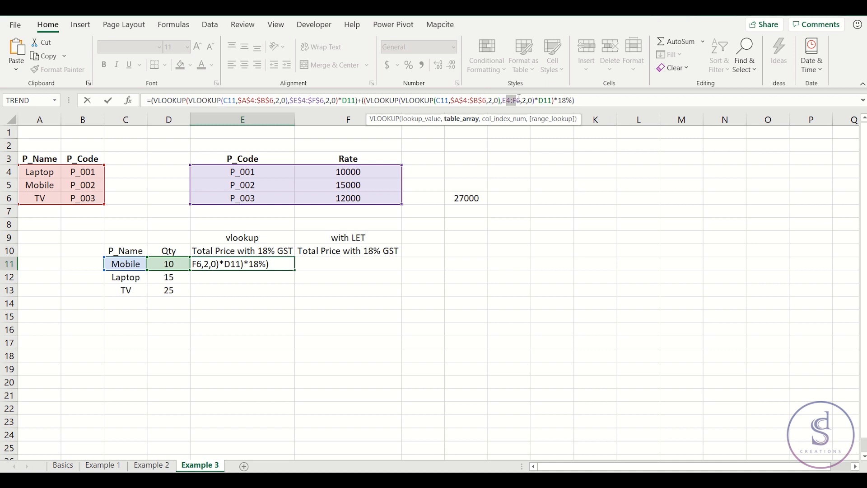
{"action": "key", "text": "F4"}
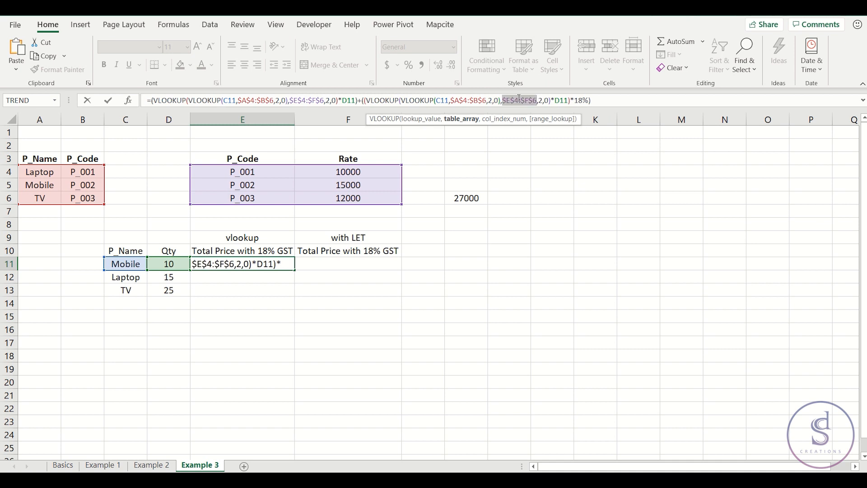
{"action": "key", "text": "Return"}
{"action": "left_click_drag", "start_coordinate": [286, 264], "coordinate": [293, 297]}
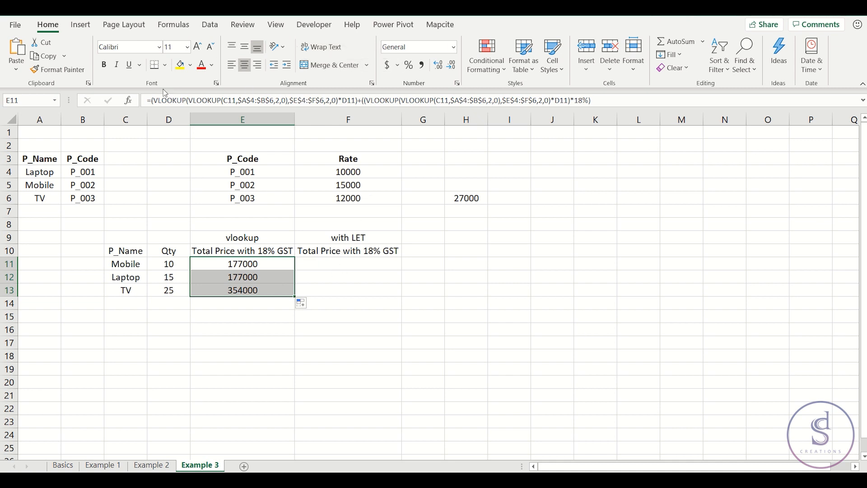
Step: Start a LET formula in F11 that defines x as (VLOOKUP(VLOOKUP(C11,A4:B6,2,0),E4:F6,2,0)*D11)
{"action": "left_click_drag", "start_coordinate": [152, 101], "coordinate": [384, 115]}
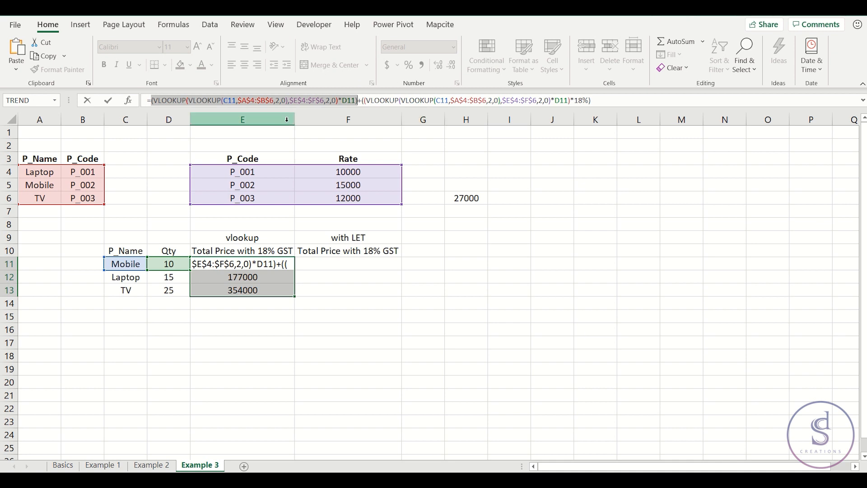
{"action": "key", "text": "Escape"}
{"action": "left_click", "coordinate": [317, 263]}
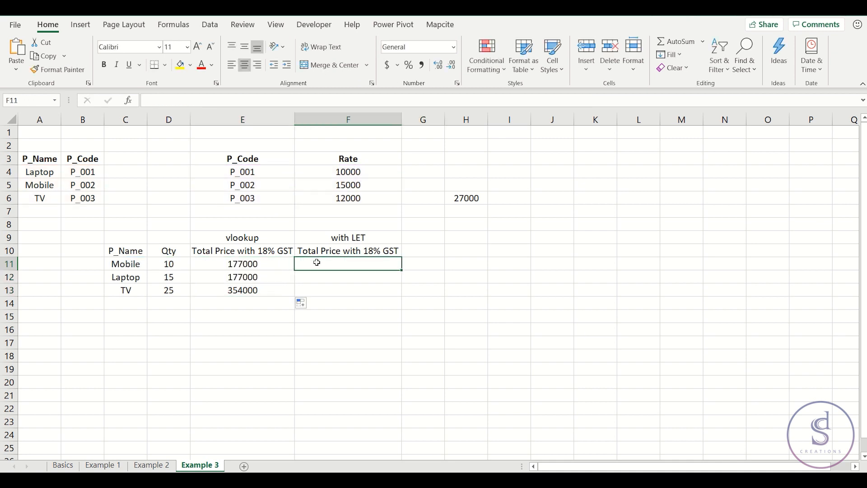
{"action": "type", "text": "=let"}
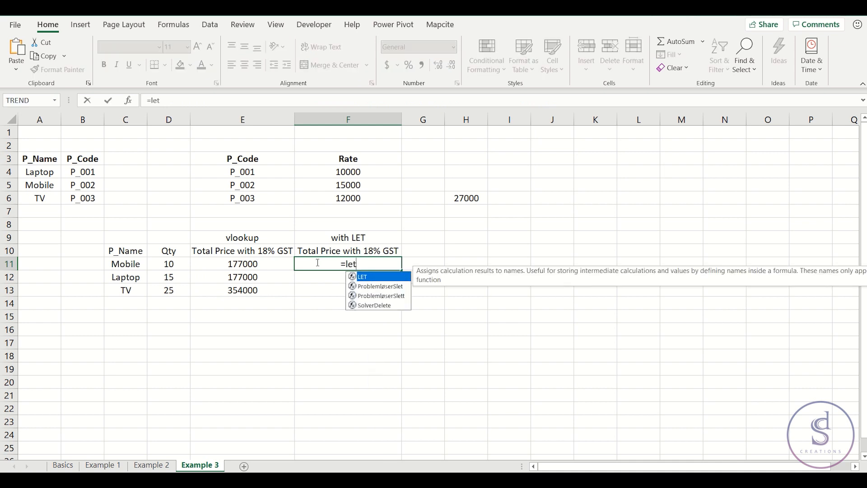
{"action": "key", "text": "Tab"}
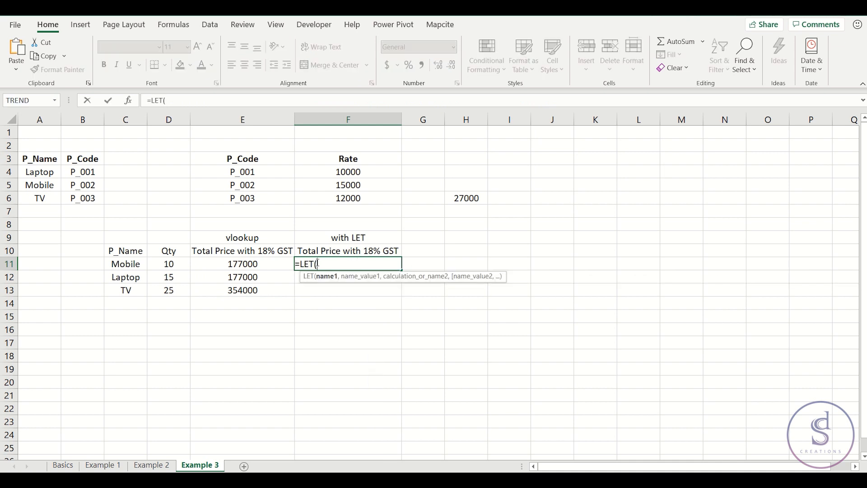
{"action": "type", "text": "x,"}
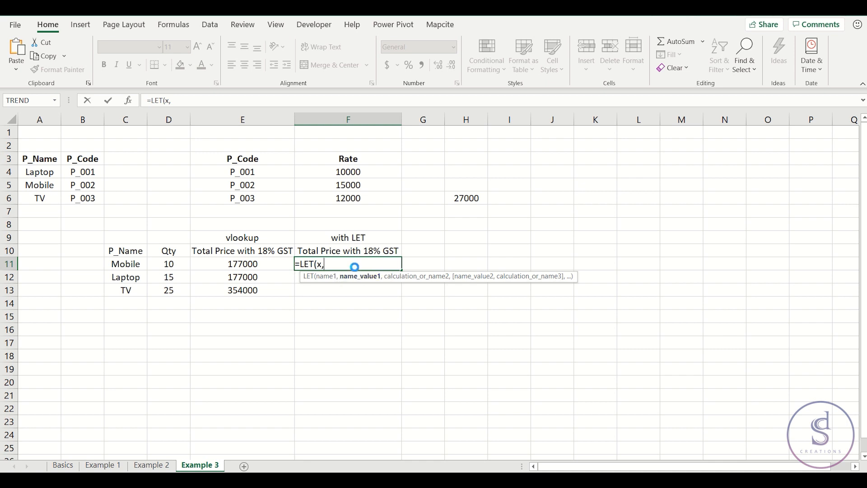
{"action": "type", "text": "(VLOOKUP(VLOOKUP(C11,A4:B6,2,0),E4:F6,2,0)*D11)"}
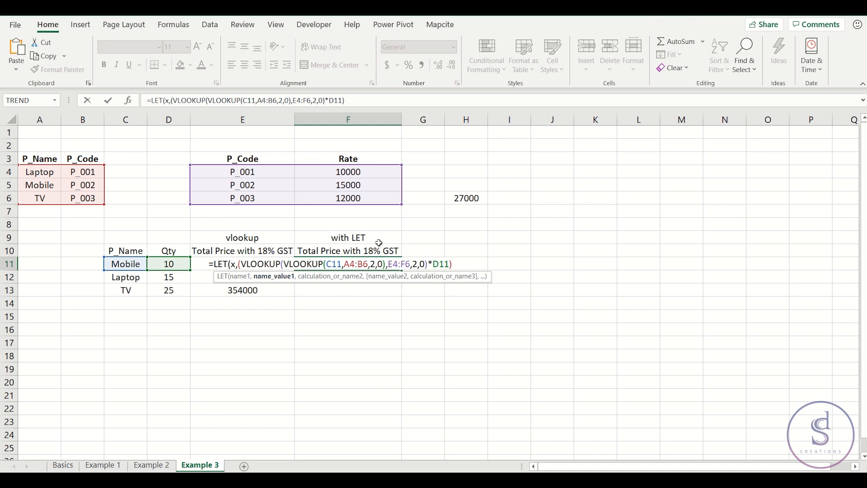
{"action": "type", "text": ","}
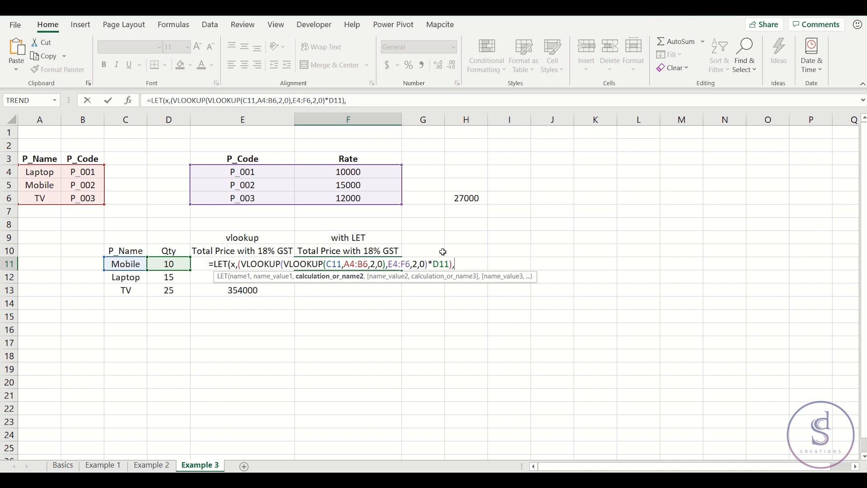
Step: Complete F11's LET formula with the calculation x+(x*18%) and fill it down to F13
{"action": "type", "text": "x+(x*18%"}
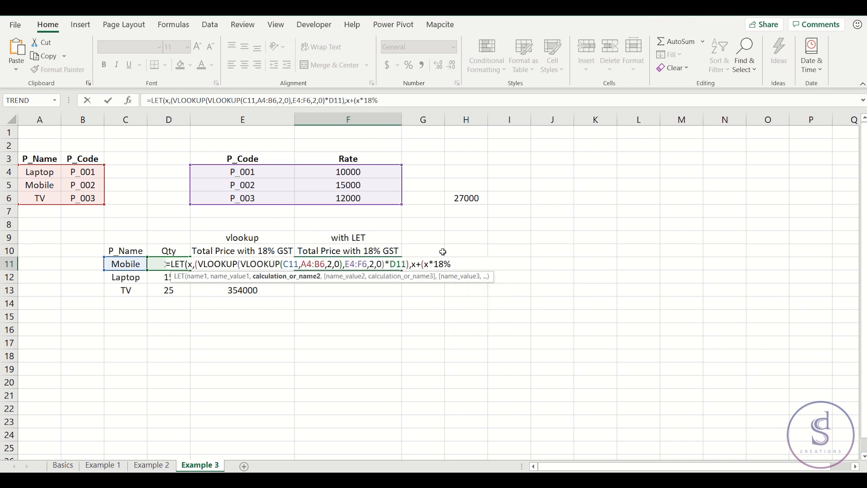
{"action": "type", "text": "))"}
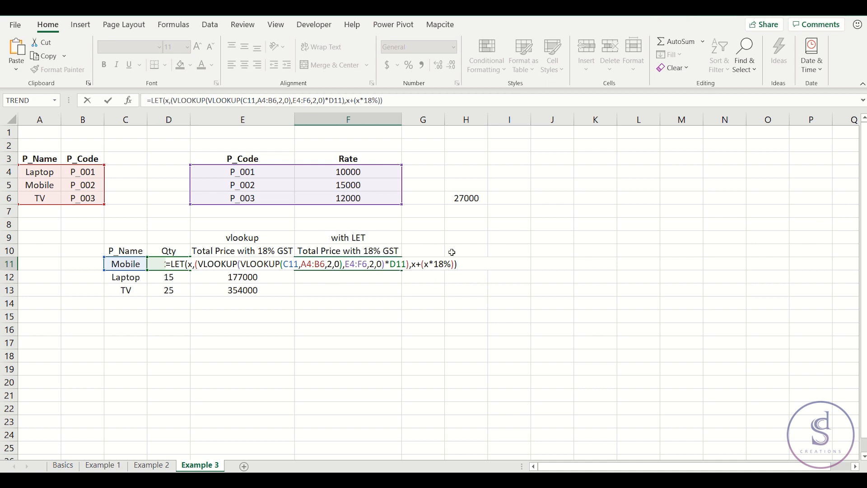
{"action": "key", "text": "Return"}
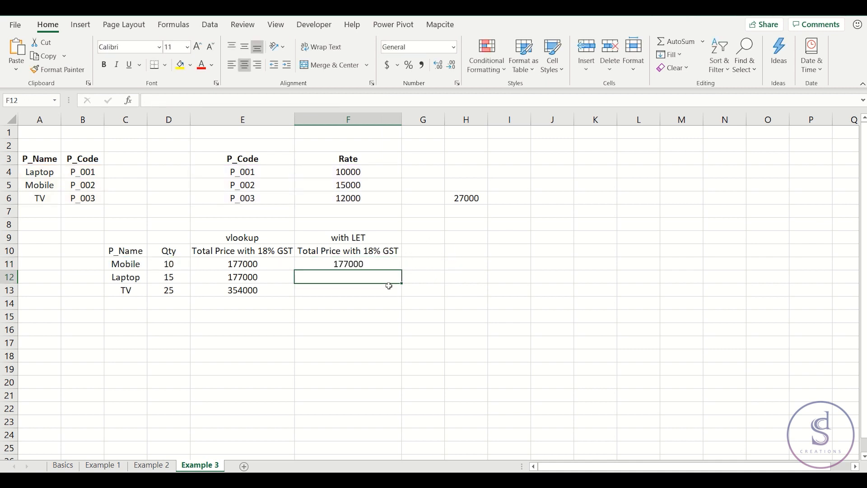
{"action": "left_click", "coordinate": [376, 260]}
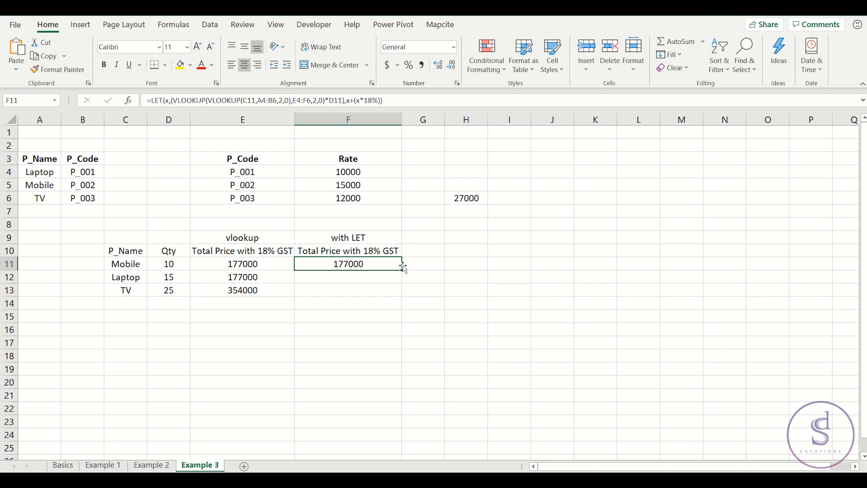
{"action": "left_click_drag", "start_coordinate": [403, 269], "coordinate": [402, 296]}
Step: Make the lookup ranges in F11's LET formula absolute as $A$4:$B$6 and $E$4:$F$6, and compare it with E11's formula
{"action": "left_click", "coordinate": [355, 263]}
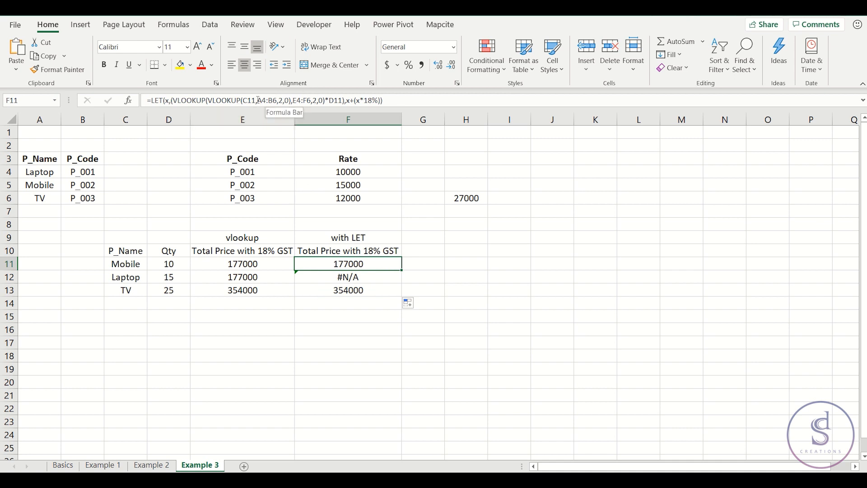
{"action": "left_click_drag", "start_coordinate": [261, 100], "coordinate": [275, 102]}
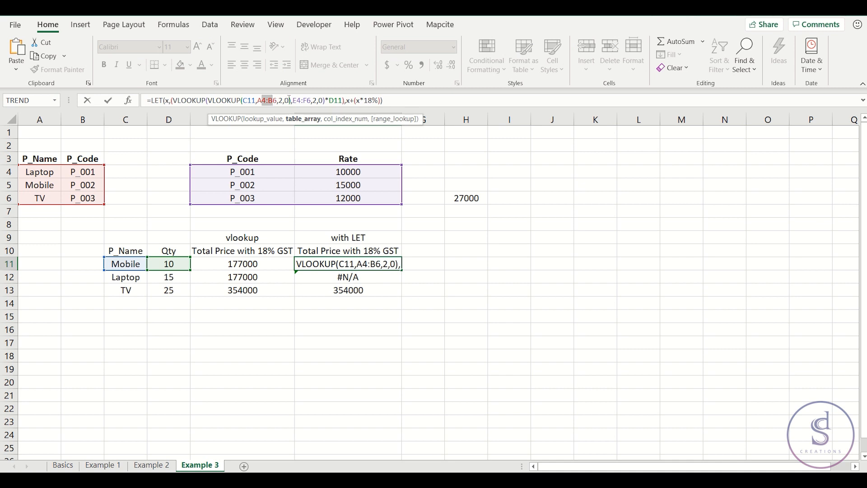
{"action": "key", "text": "F4"}
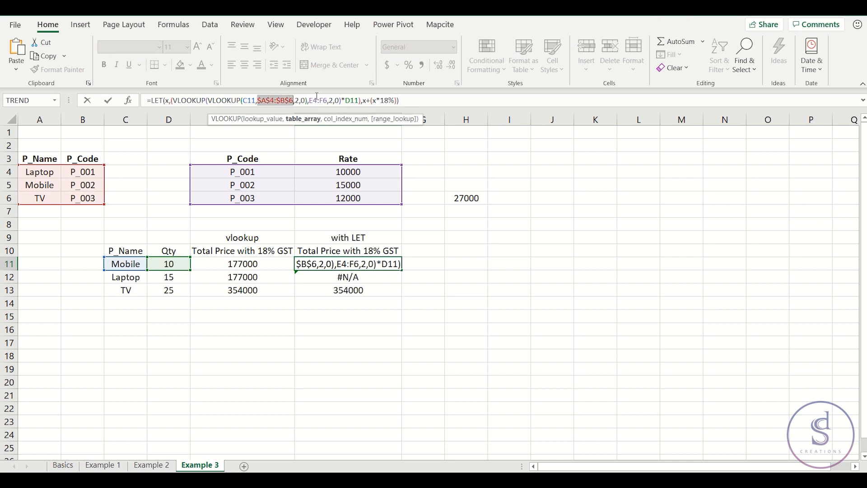
{"action": "left_click", "coordinate": [314, 100]}
{"action": "key", "text": "F4"}
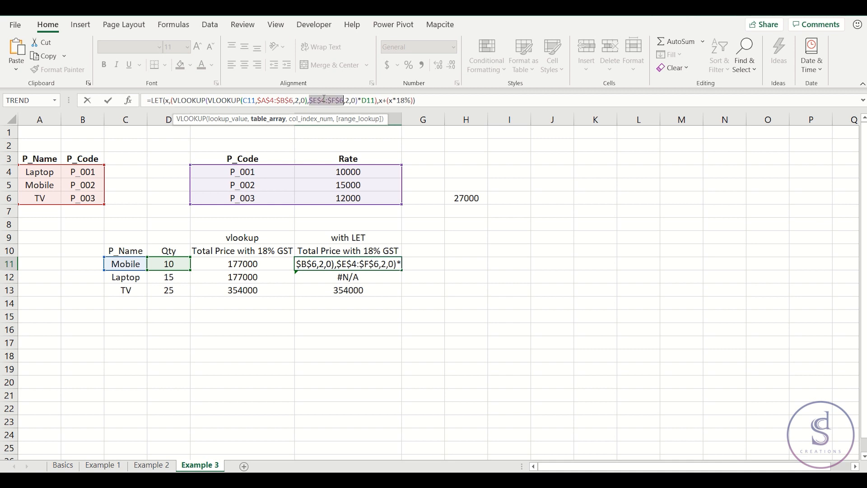
{"action": "key", "text": "Return"}
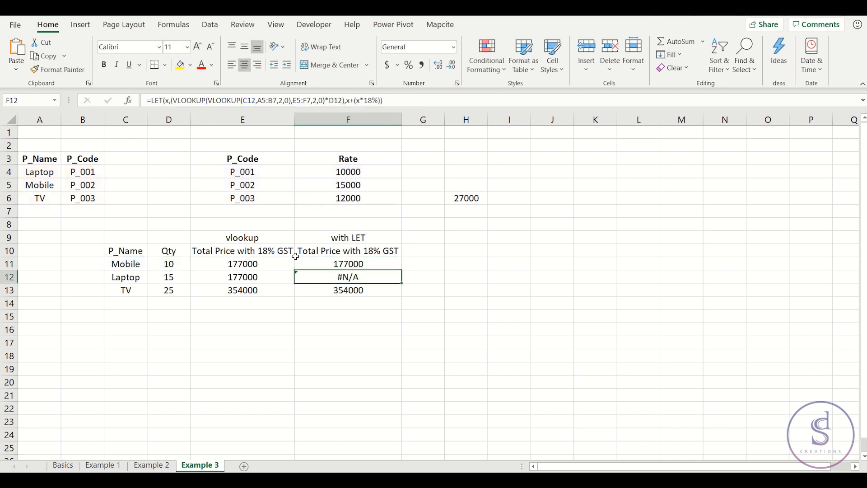
{"action": "left_click", "coordinate": [277, 263]}
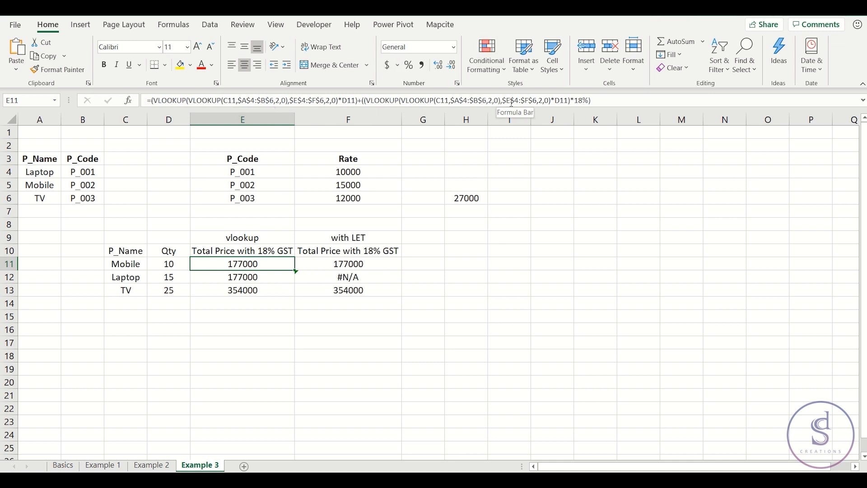
{"action": "left_click", "coordinate": [379, 265]}
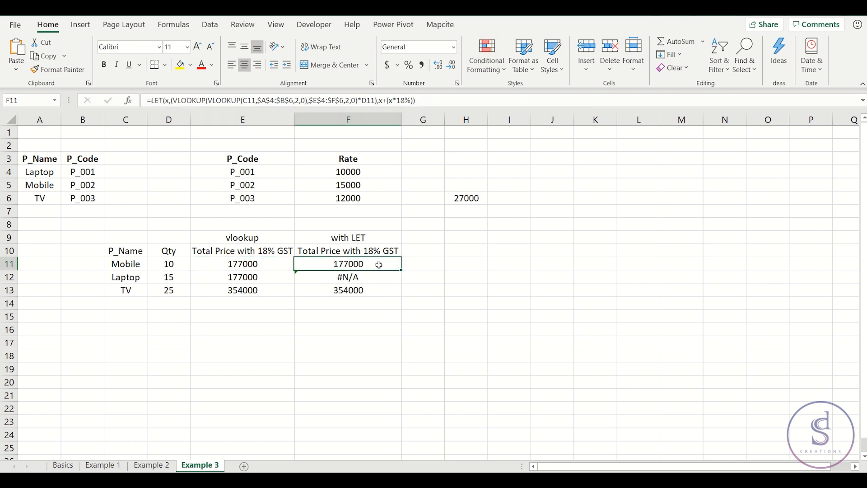
Step: Fill the LET formula with absolute lookup ranges from F11 down to F13
{"action": "left_click_drag", "start_coordinate": [403, 273], "coordinate": [403, 296]}
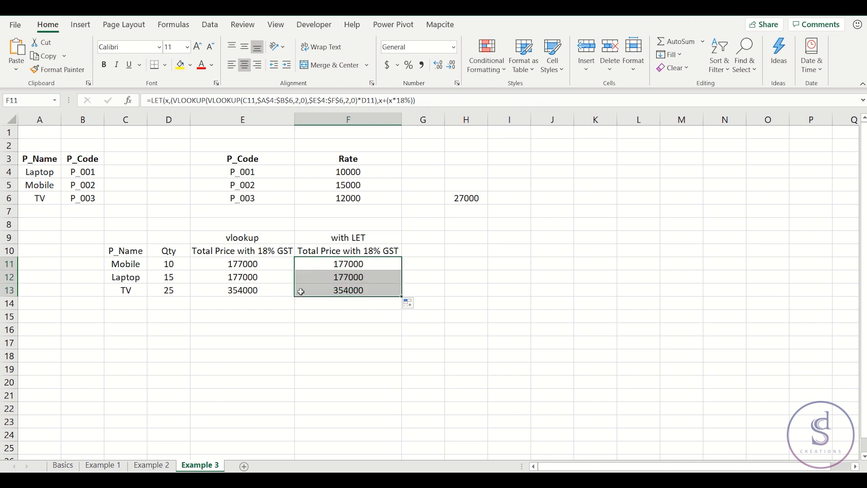
Step: Compare the nested VLOOKUP formula in E11 with the LET formula in F11, and return to the Basics sheet
{"action": "left_click", "coordinate": [276, 263]}
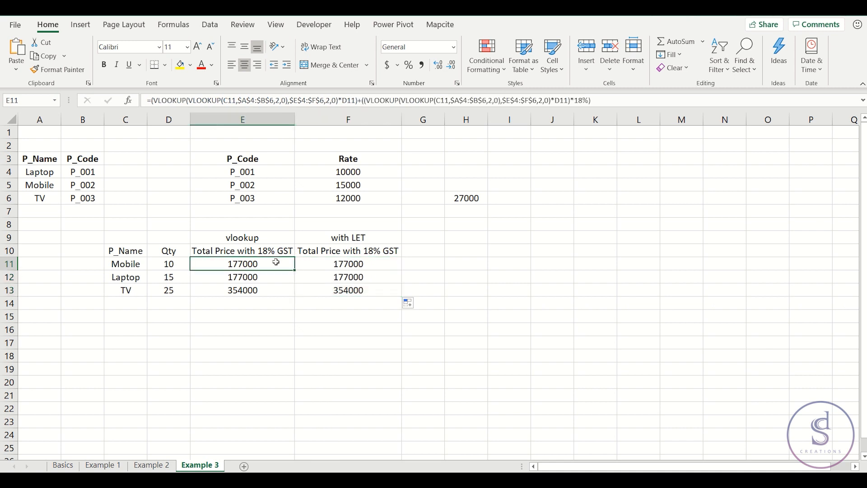
{"action": "key", "text": "Right"}
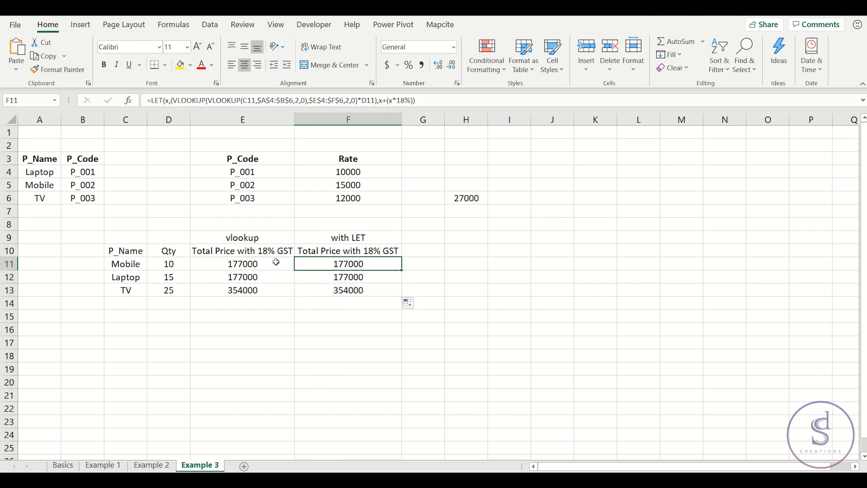
{"action": "key", "text": "Left"}
{"action": "key", "text": "Right"}
{"action": "key", "text": "Left"}
{"action": "key", "text": "Right"}
{"action": "key", "text": "Left"}
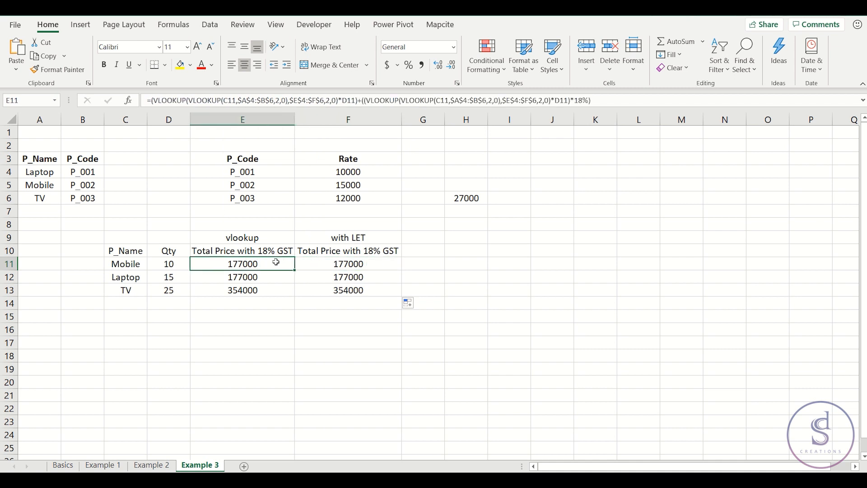
{"action": "key", "text": "Right"}
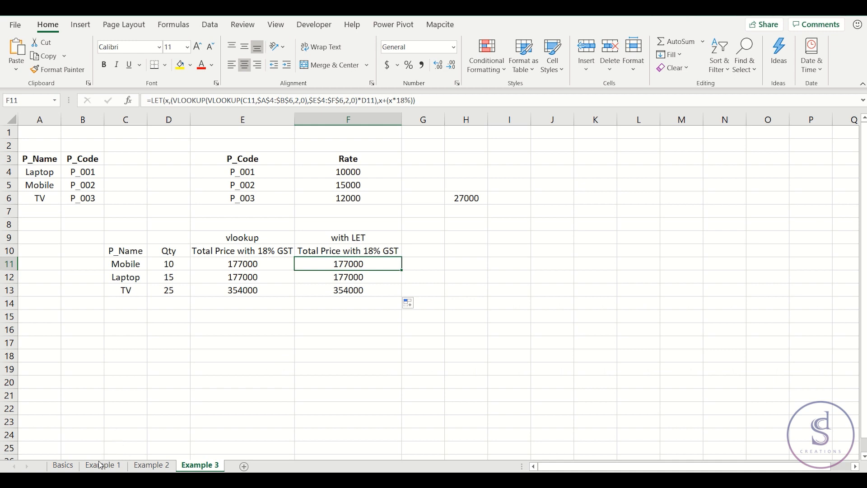
{"action": "left_click", "coordinate": [69, 469]}
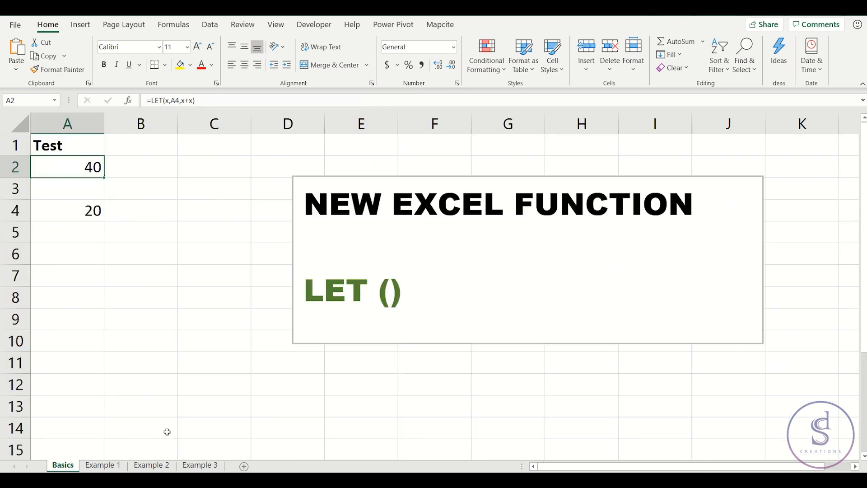